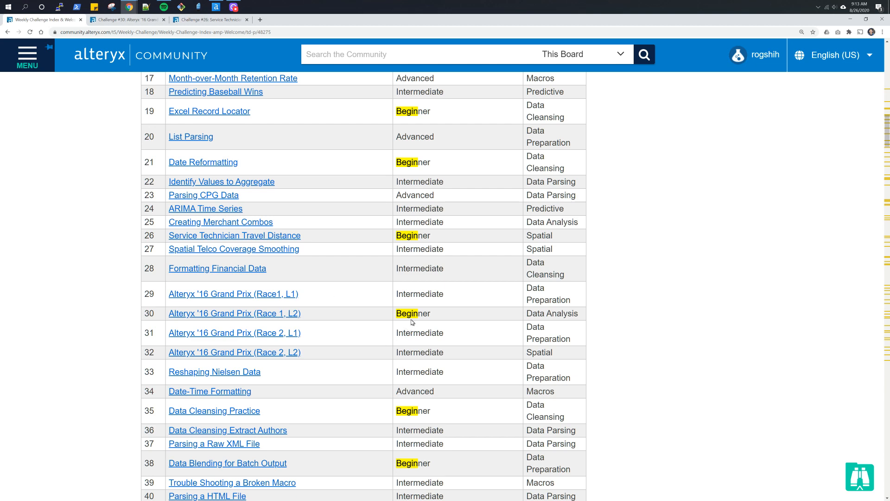
- Download challenge_26_start_file.yxmd from the Challenge #26 page and open it
left_click(204, 22)
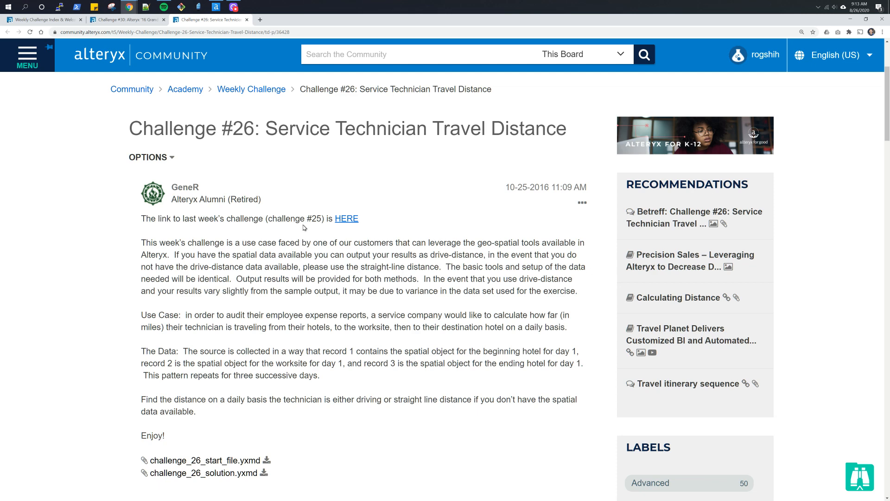
scroll(278, 239, "down", 3)
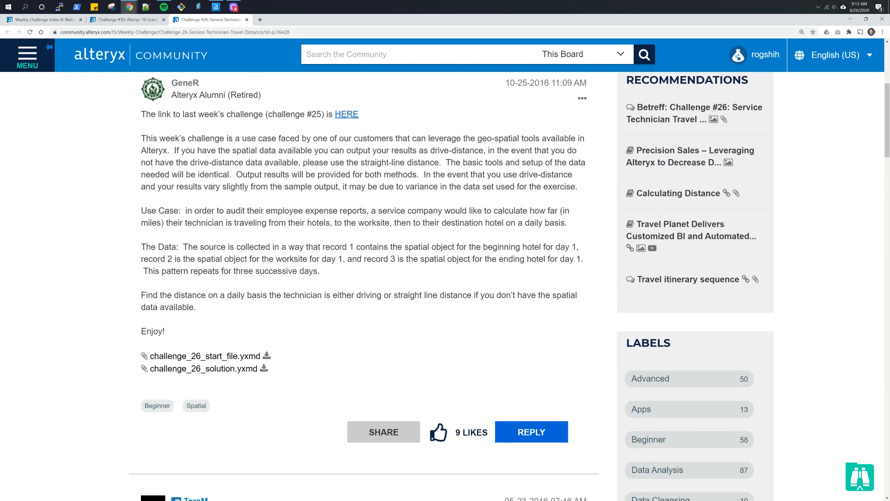
scroll(284, 326, "up", 1)
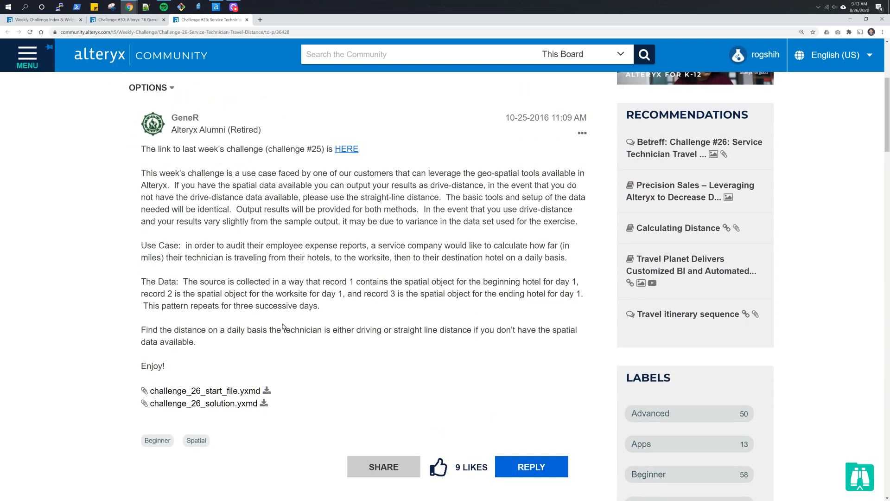
left_click(267, 392)
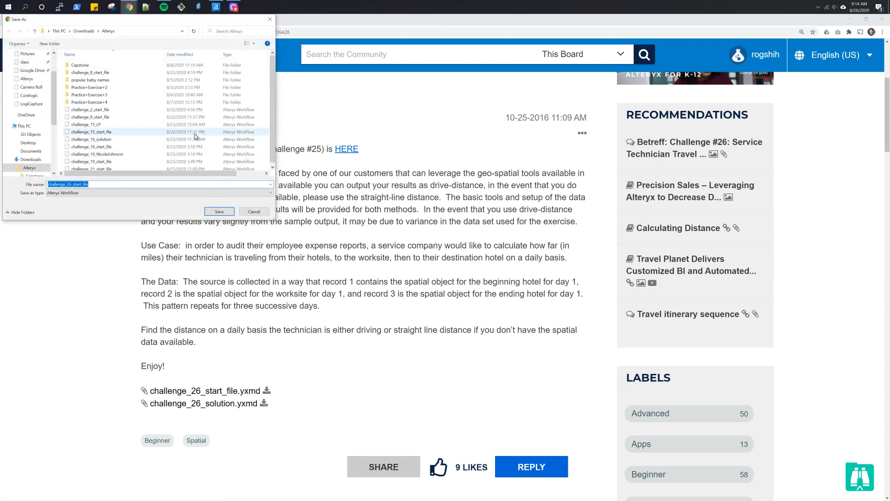
left_click(219, 212)
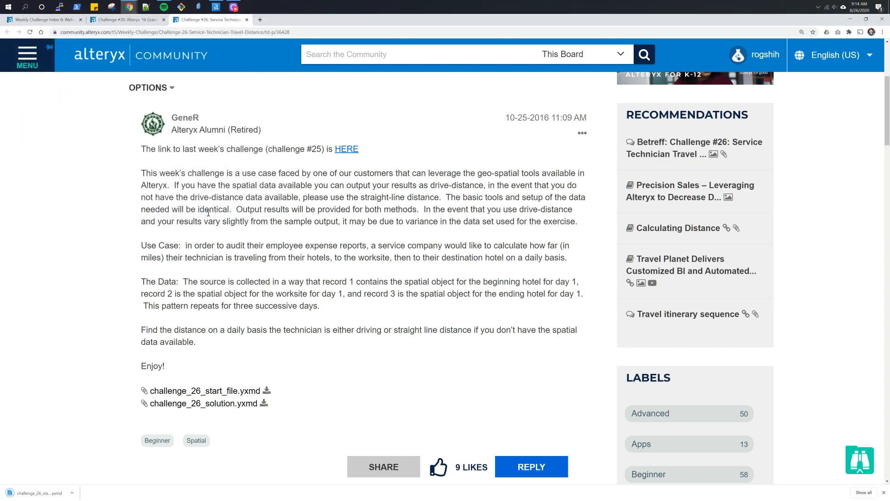
left_click(29, 493)
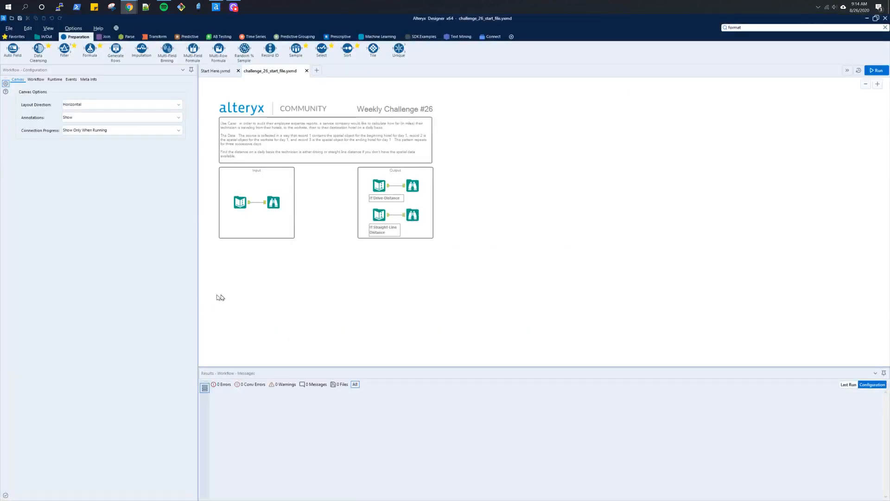
- Run the start workflow
scroll(388, 267, "up", 3)
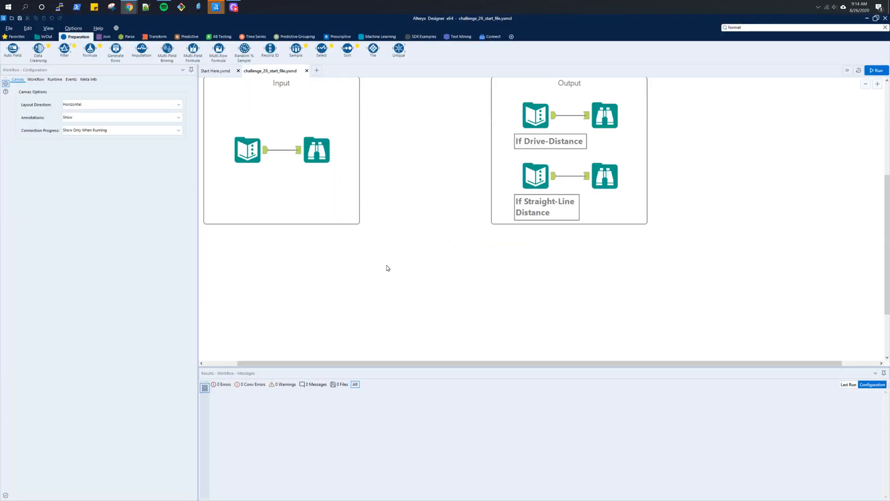
scroll(387, 268, "up", 3)
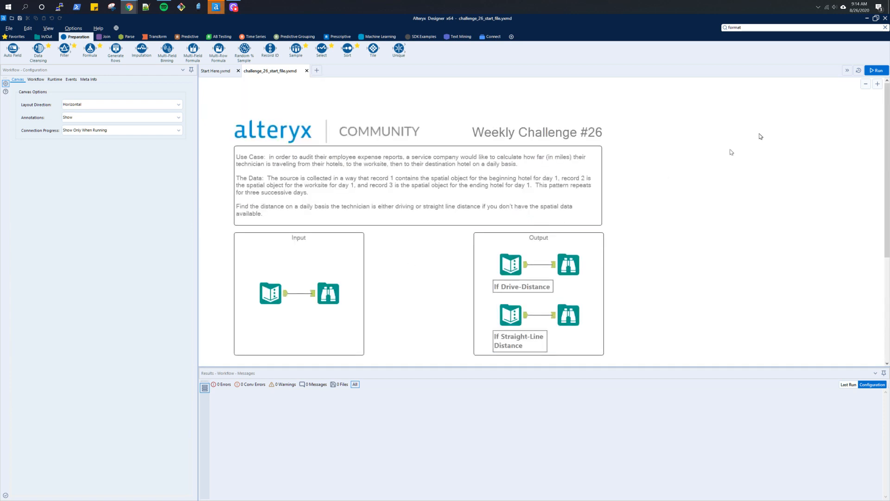
left_click(877, 70)
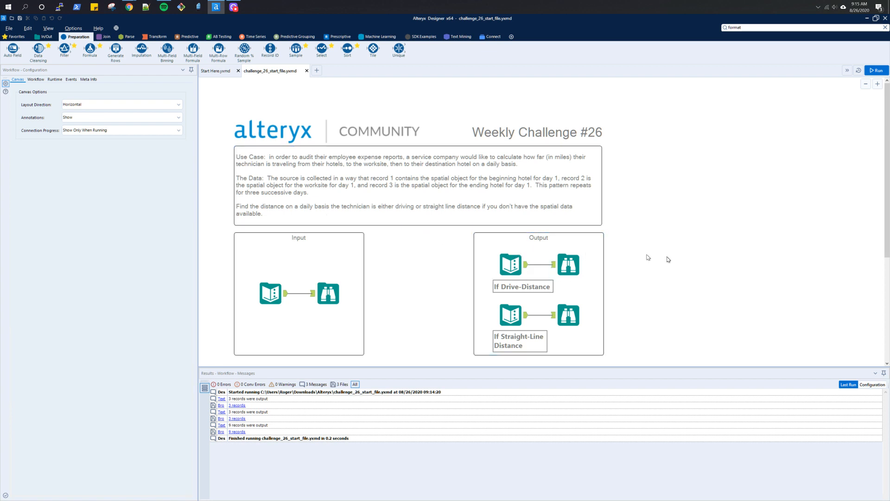
- Examine the expected drive-distance and straight-line outputs and the input records and their map points
scroll(701, 262, "down", 1)
scroll(701, 262, "down", 1)
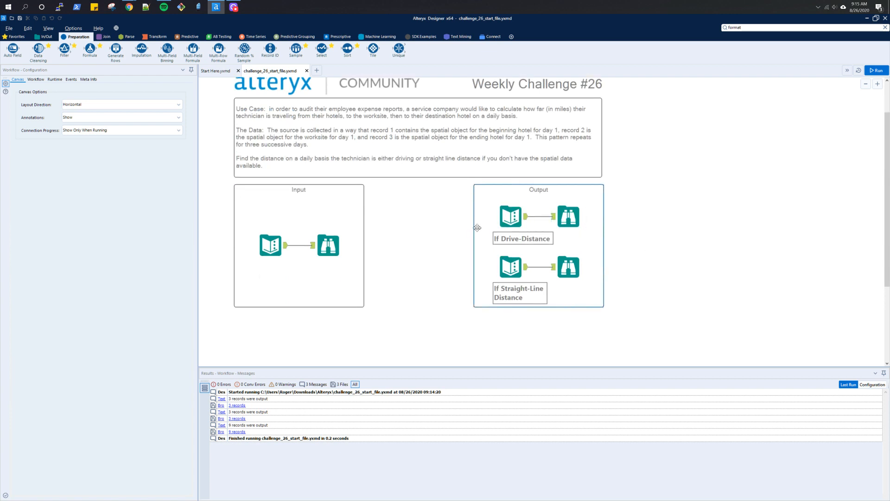
left_click(515, 218)
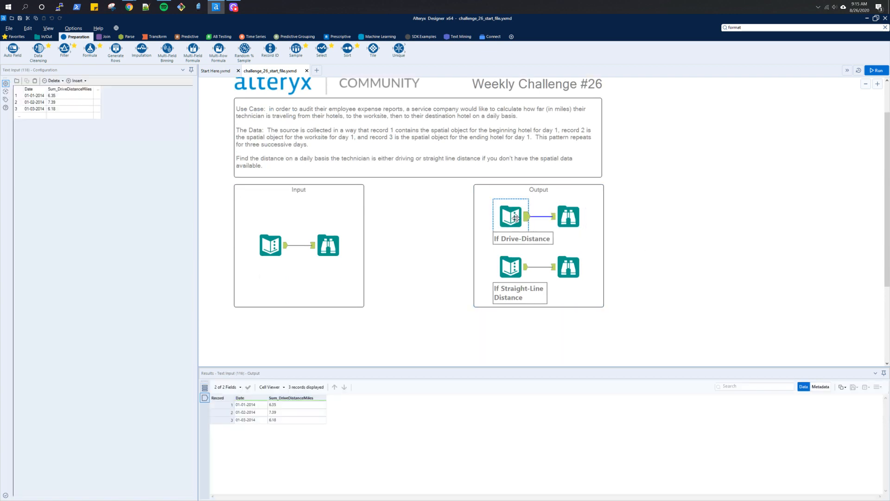
left_click(568, 219)
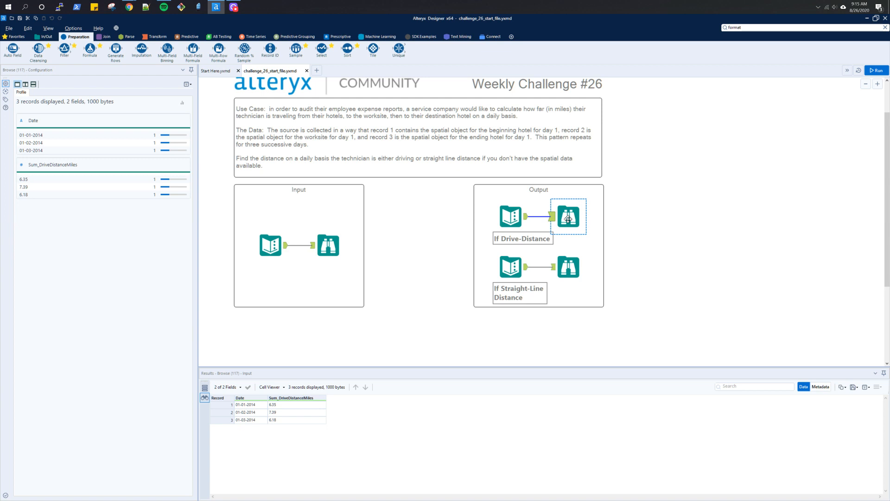
left_click(572, 263)
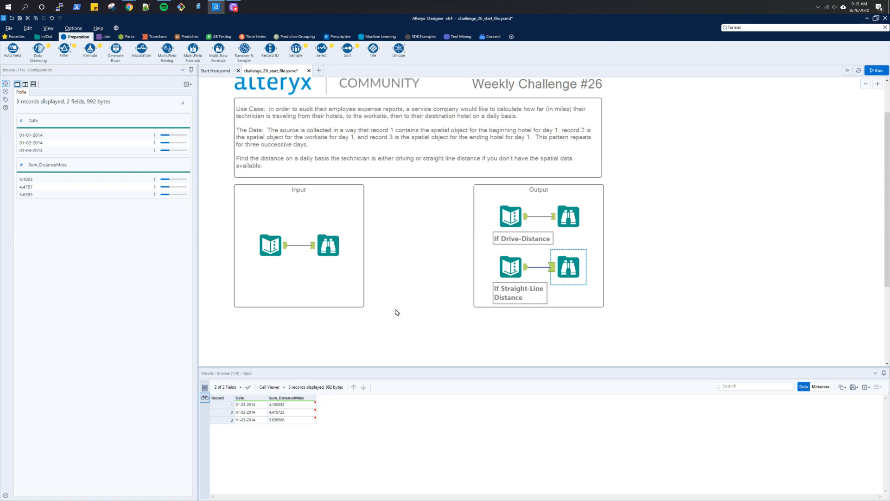
left_click(273, 250)
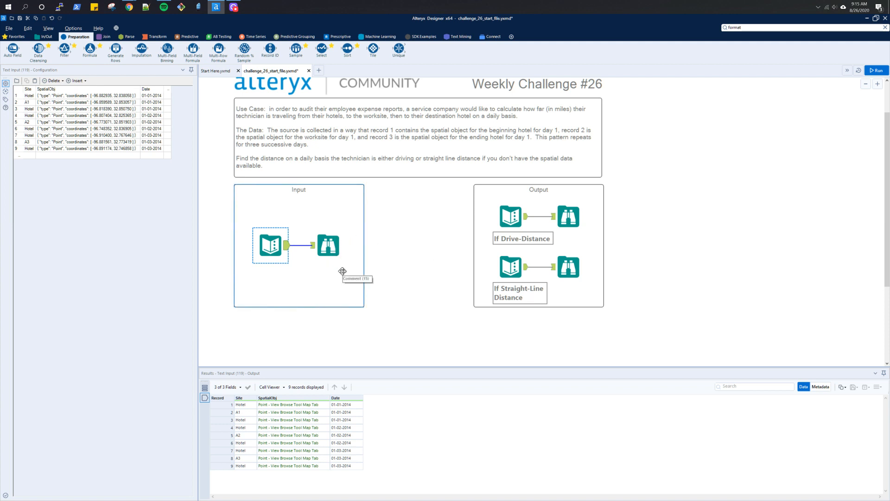
left_click(315, 254)
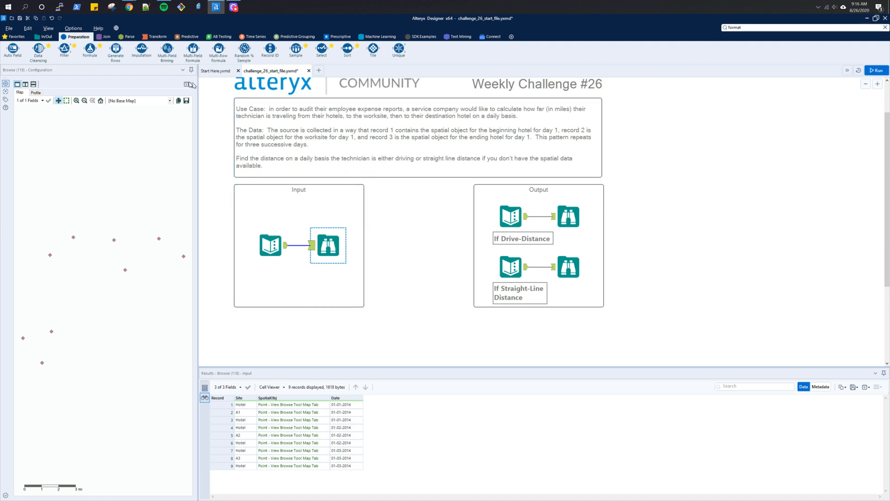
- Add a Transpose tool fed by the input data, with Date as the key column, and run the workflow
left_click(158, 37)
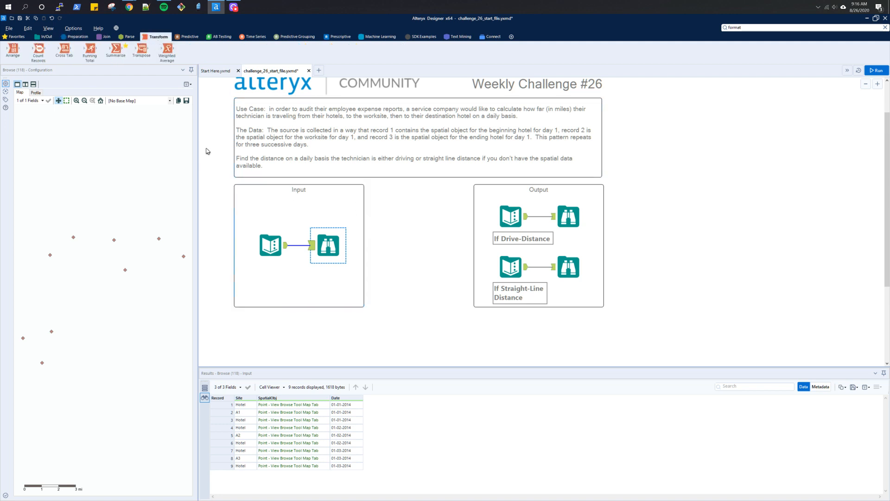
left_click_drag(141, 52, 327, 338)
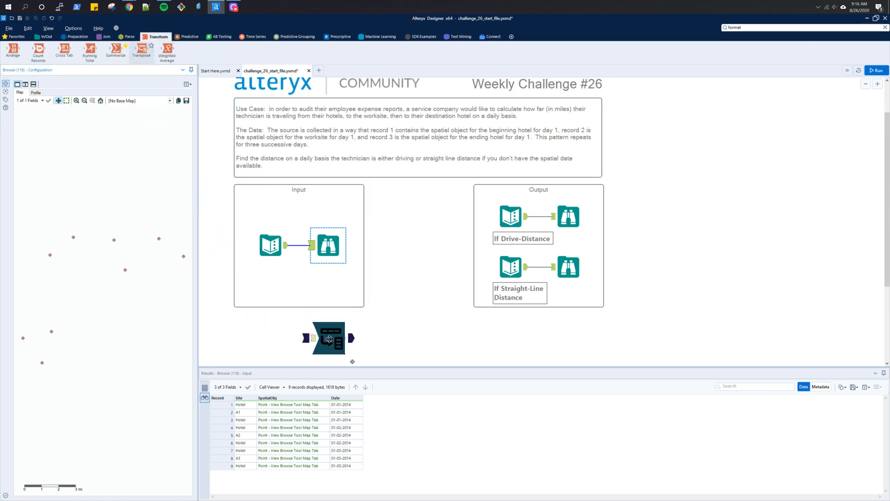
left_click_drag(285, 245, 313, 339)
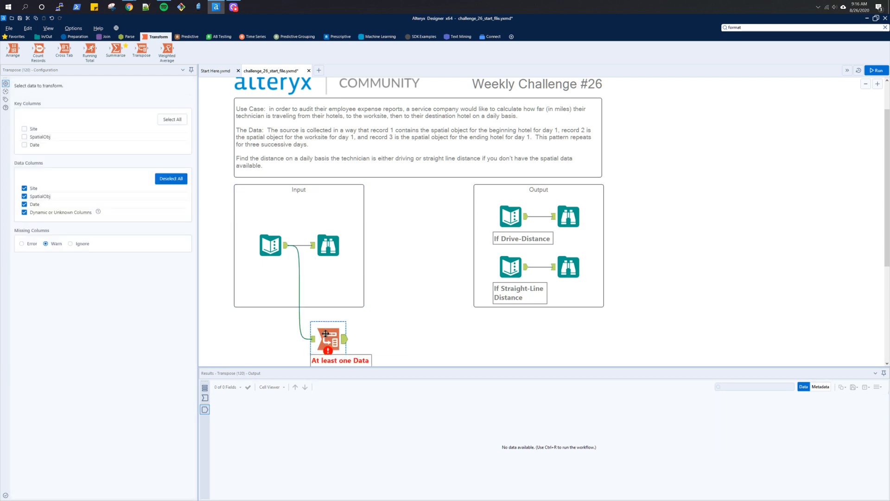
left_click(24, 145)
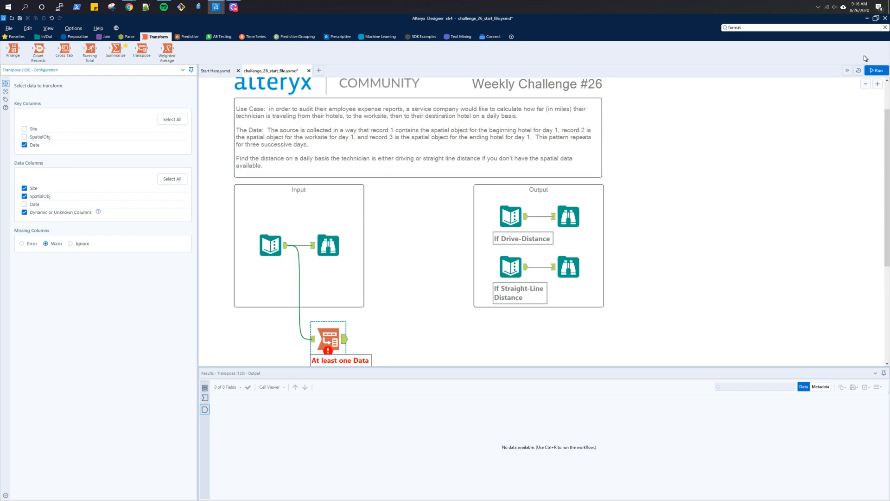
left_click(879, 71)
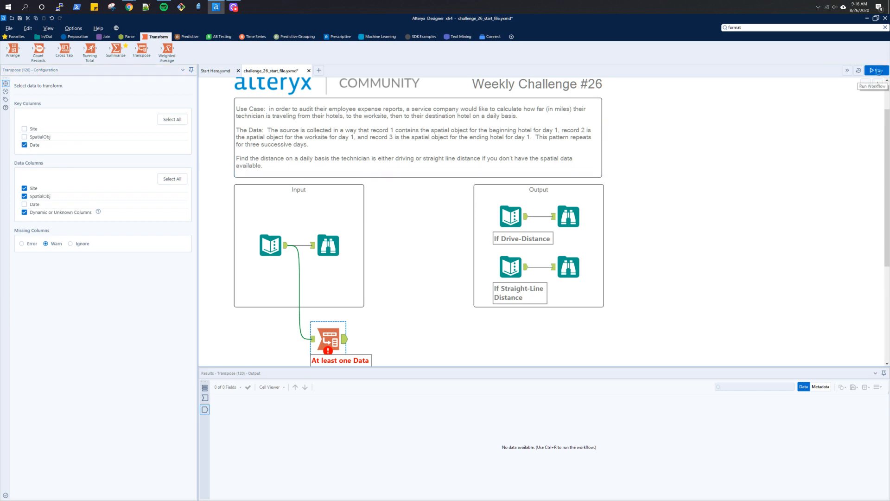
- Compare the Transpose output with the input records
left_click(330, 338)
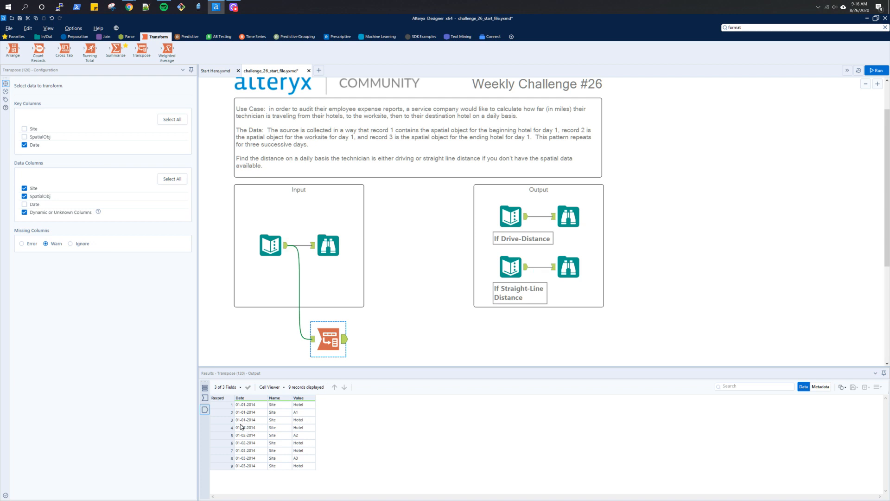
left_click(333, 247)
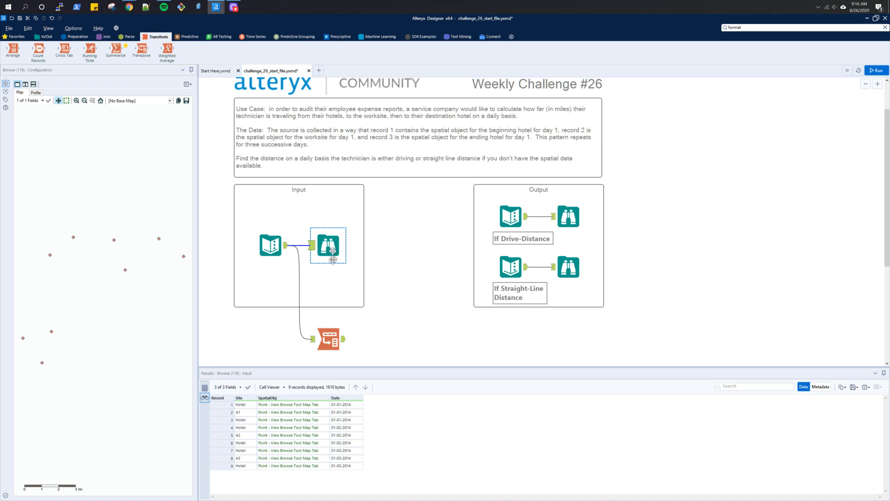
left_click(331, 336)
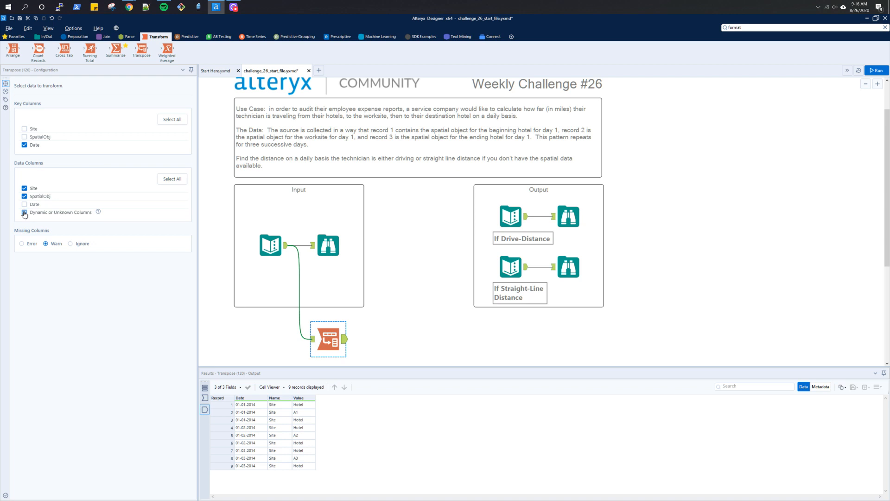
left_click(25, 213)
scroll(436, 342, "down", 1)
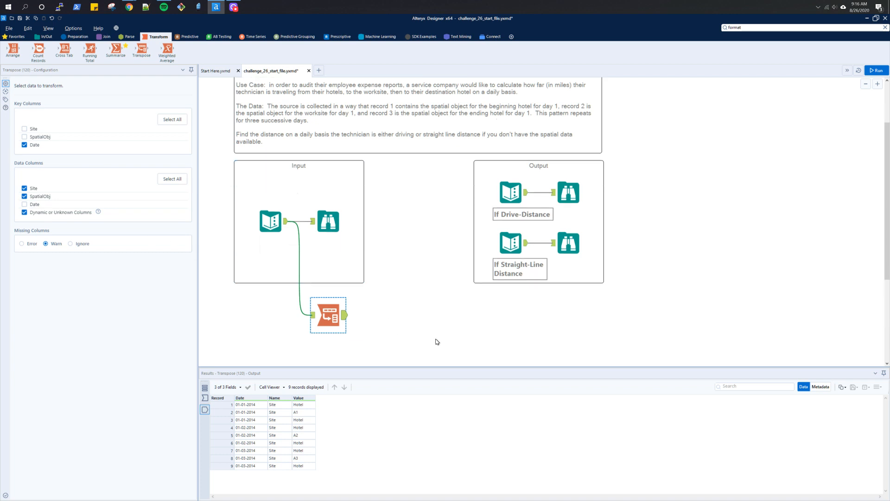
- Add a Cross Tab tool connected to the input data
left_click(280, 226)
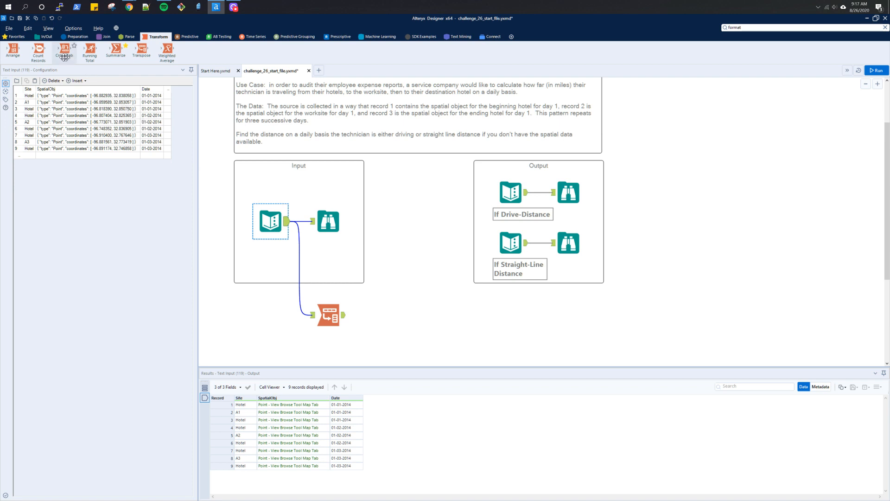
left_click_drag(65, 49, 329, 347)
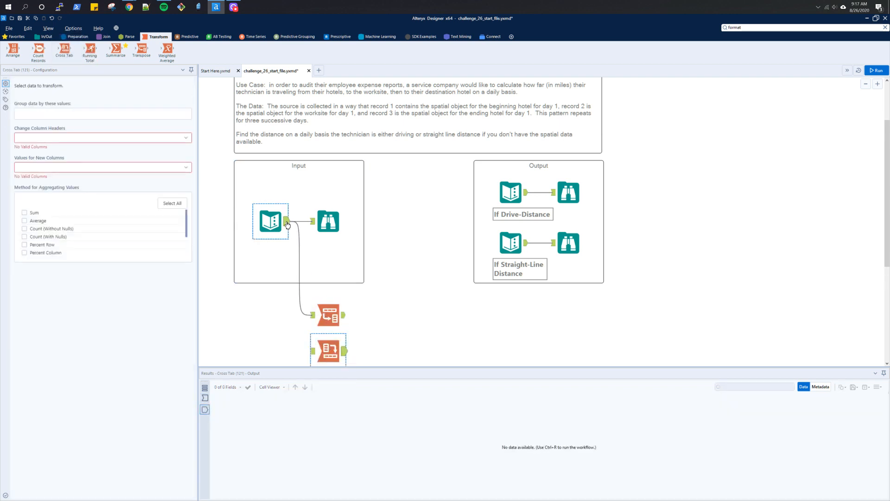
left_click_drag(295, 276, 313, 351)
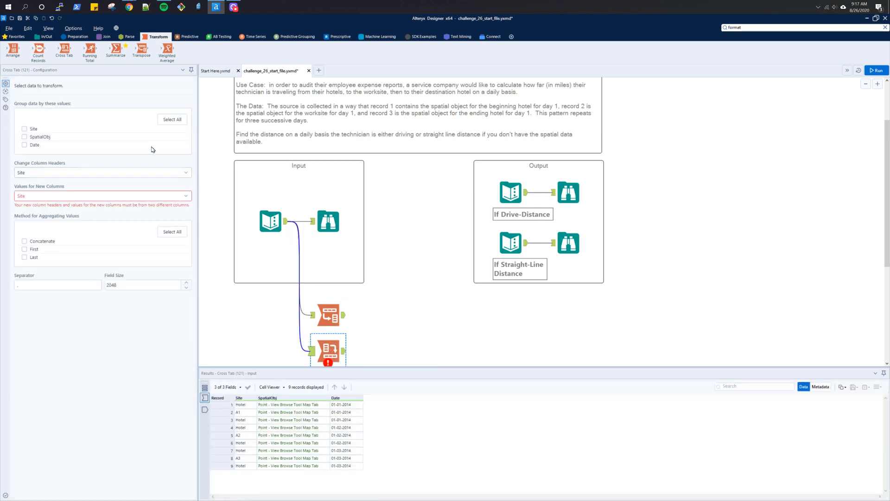
- Configure the Cross Tab to group by Date, take headers from Site and values from SpatialObj, aggregating by First
left_click(36, 146)
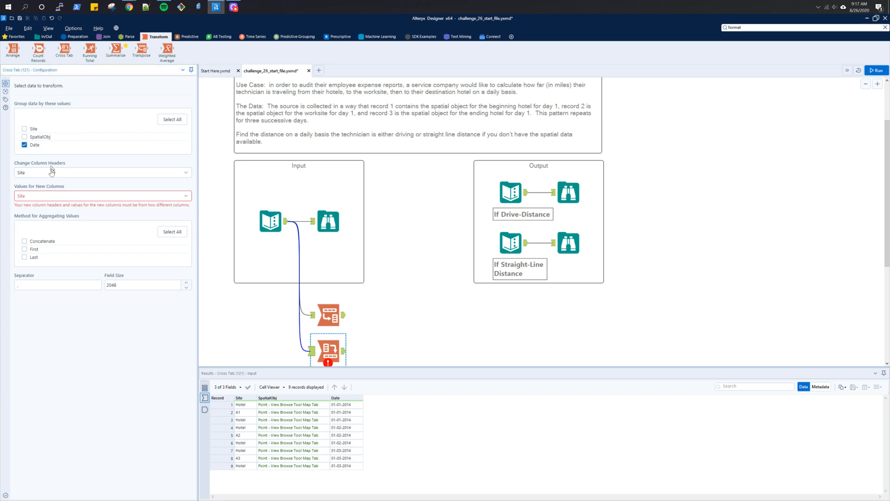
left_click(50, 174)
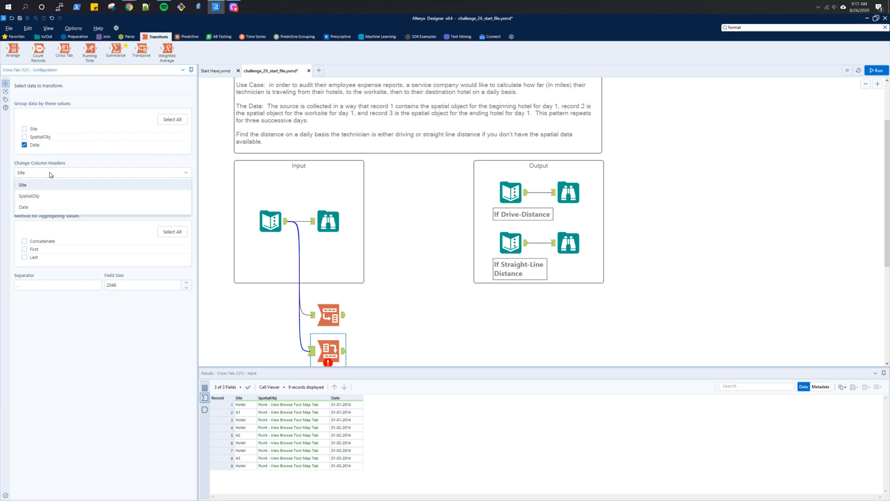
left_click(48, 185)
left_click(48, 195)
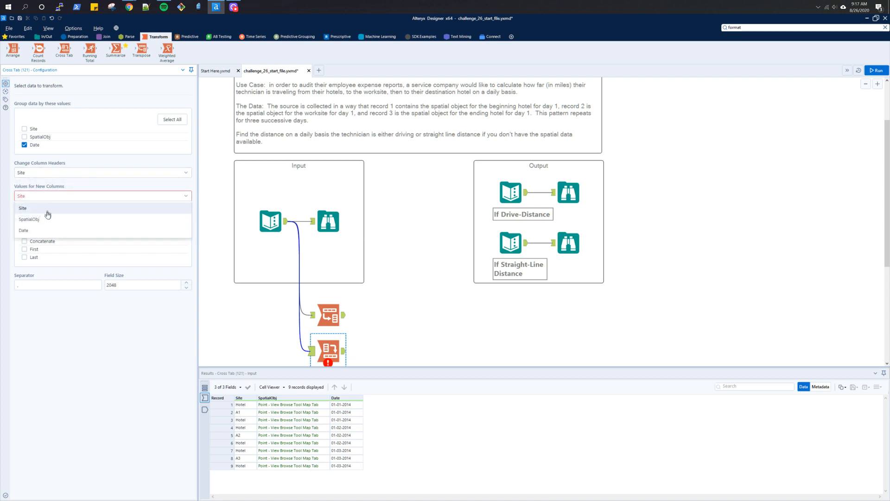
left_click(48, 220)
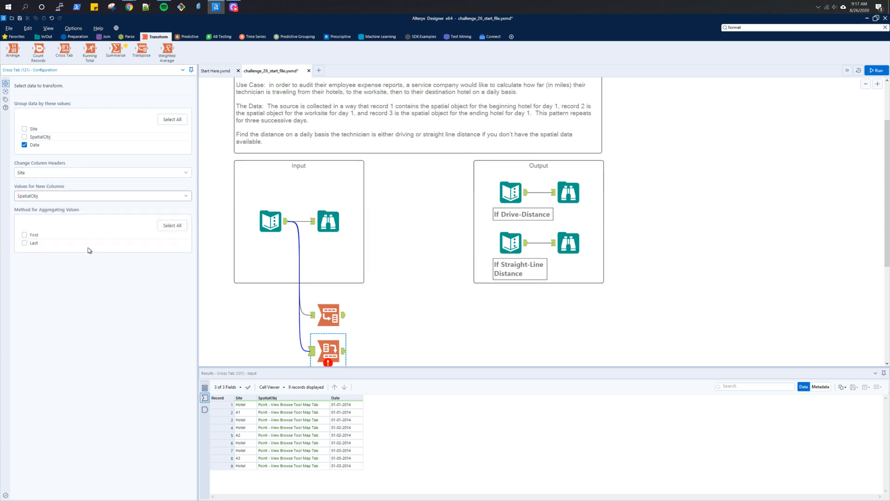
left_click(24, 235)
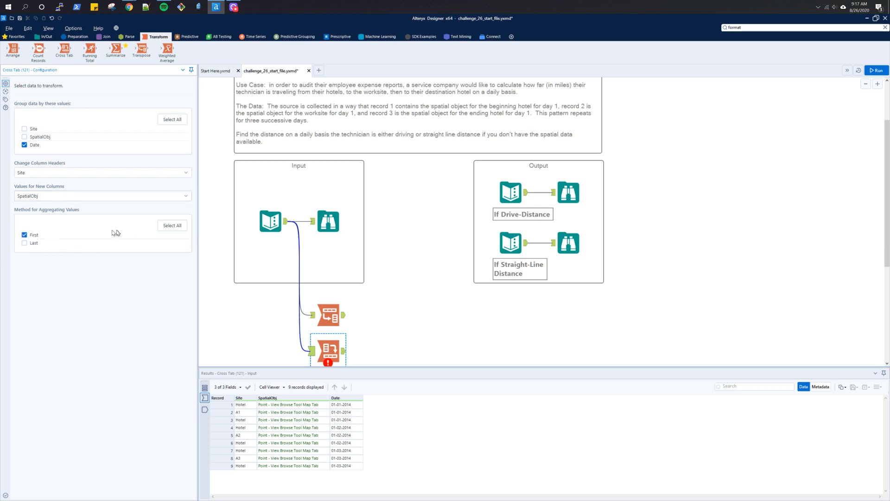
left_click(165, 228)
left_click(24, 243)
- Run the workflow and inspect the Cross Tab output and its column header options
left_click(876, 70)
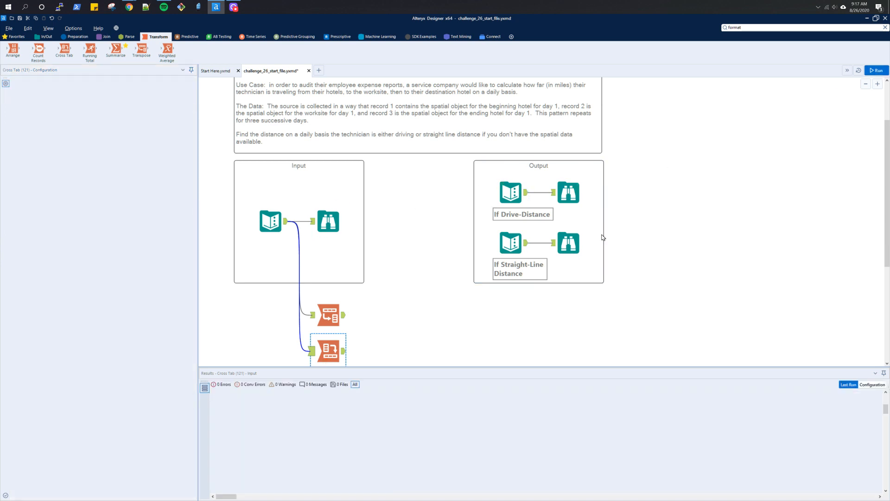
left_click(329, 351)
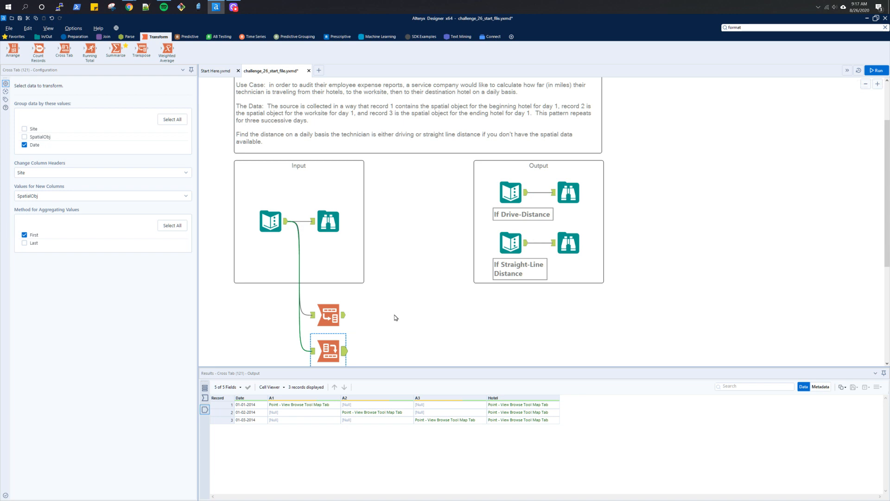
left_click(179, 176)
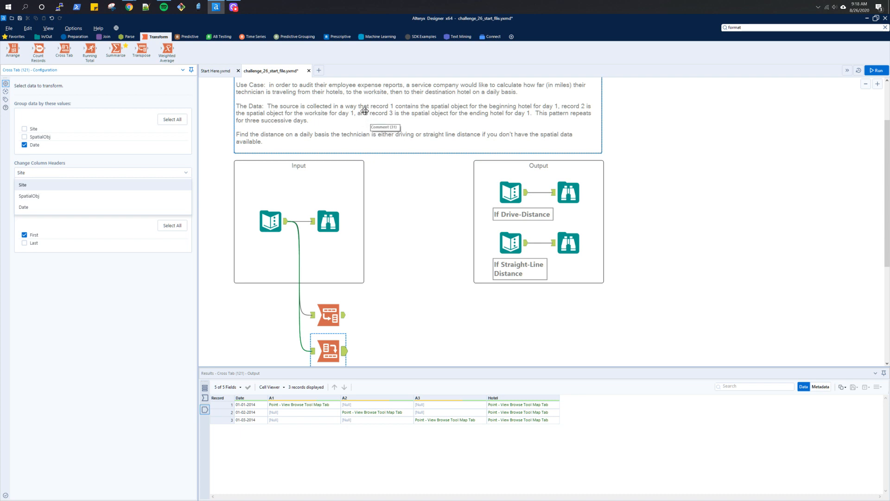
left_click(284, 227)
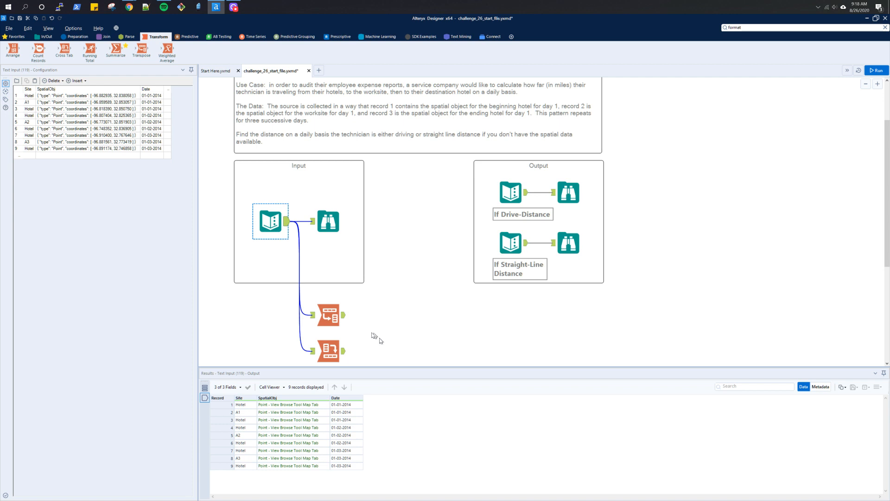
- Delete the Transpose and Cross Tab tools from the canvas
left_click(334, 319)
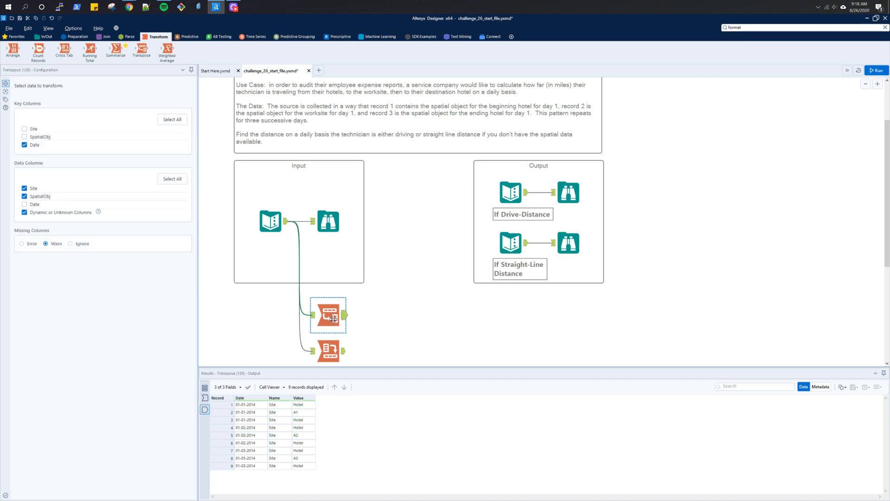
scroll(374, 312, "down", 1)
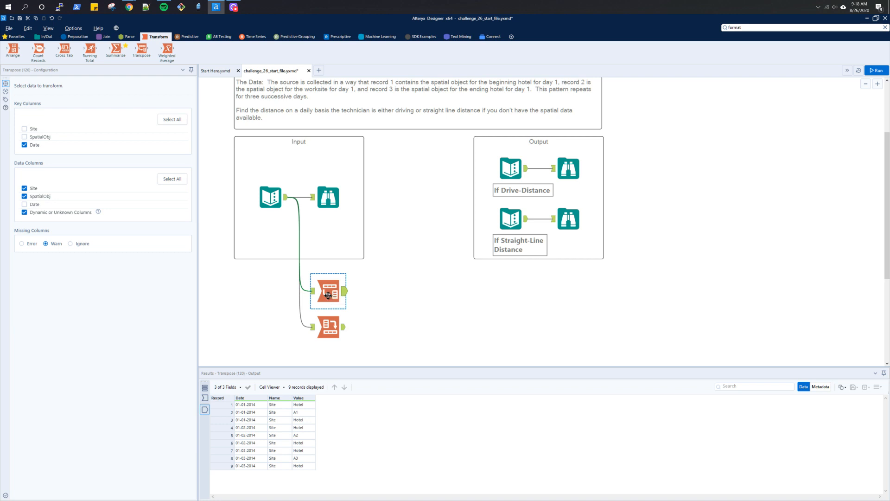
key("Delete")
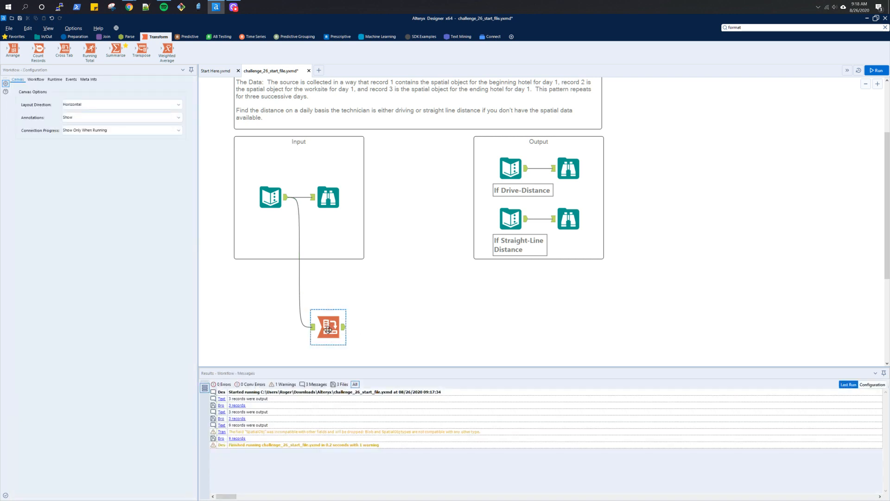
key("Delete")
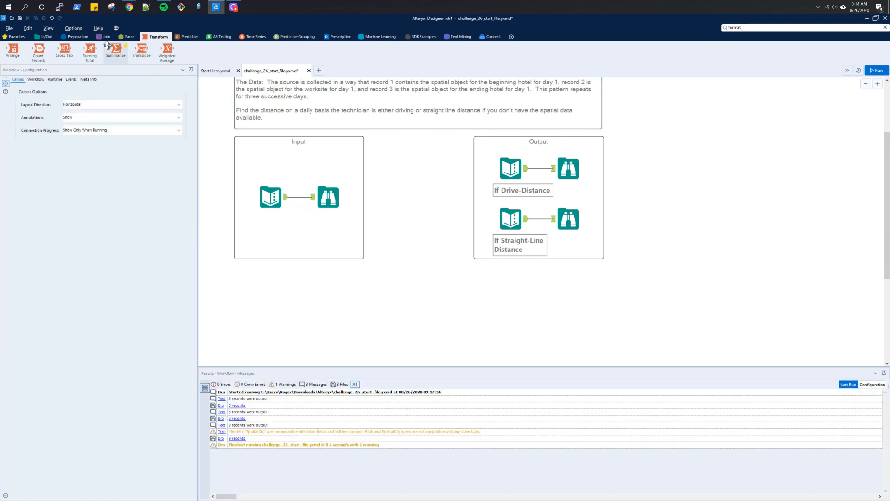
left_click(75, 37)
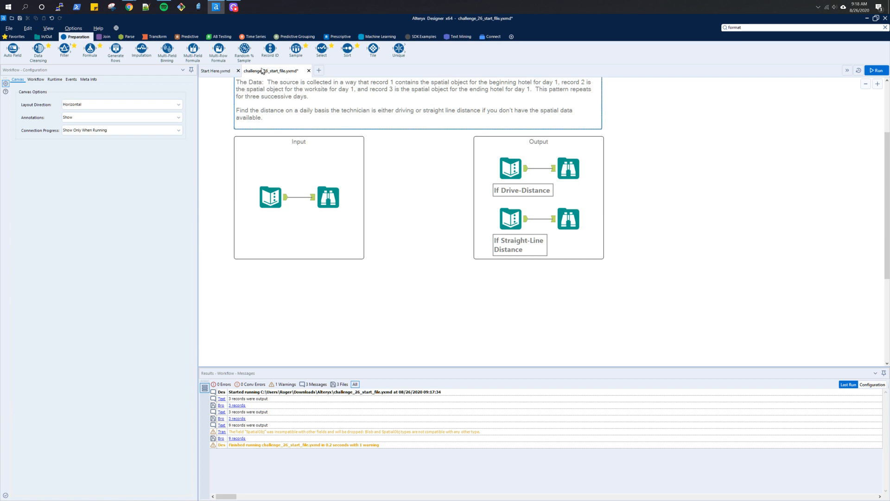
left_click_drag(270, 48, 328, 290)
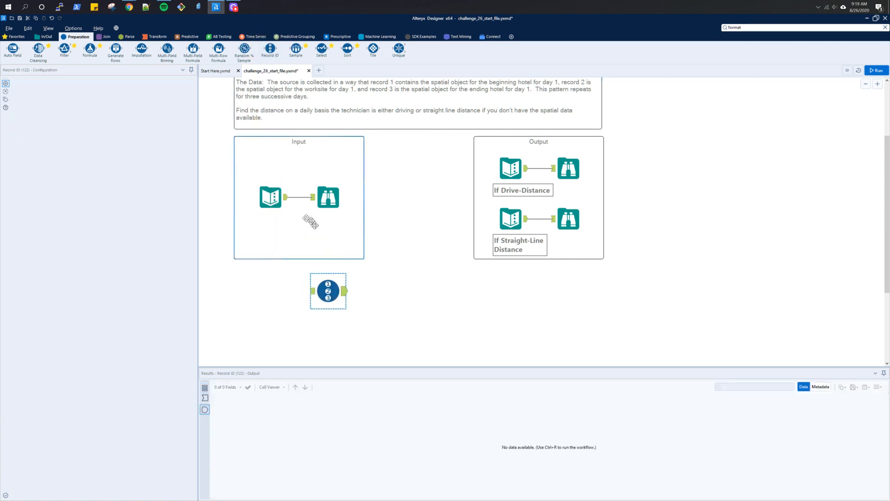
left_click_drag(303, 242, 312, 291)
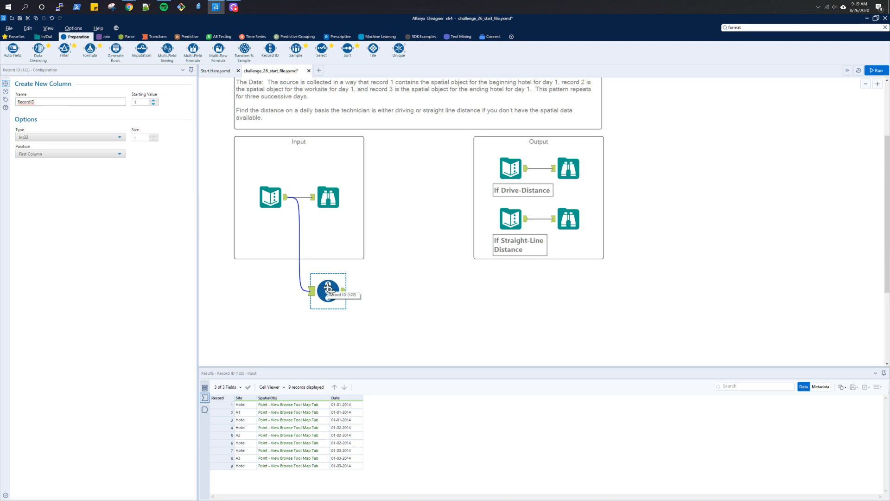
key("Delete")
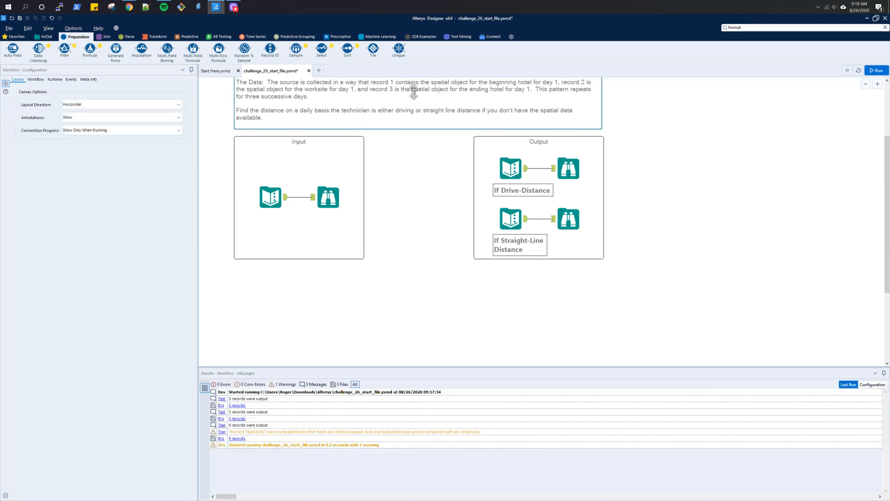
- Add a Tile tool fed by the input data, set to Unique Value tiling on Date, and run the workflow
left_click_drag(374, 49, 329, 284)
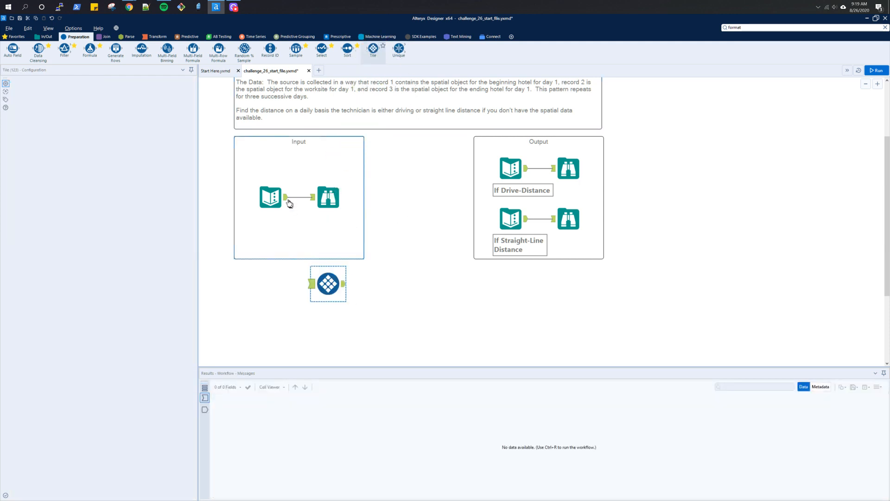
left_click_drag(286, 197, 311, 283)
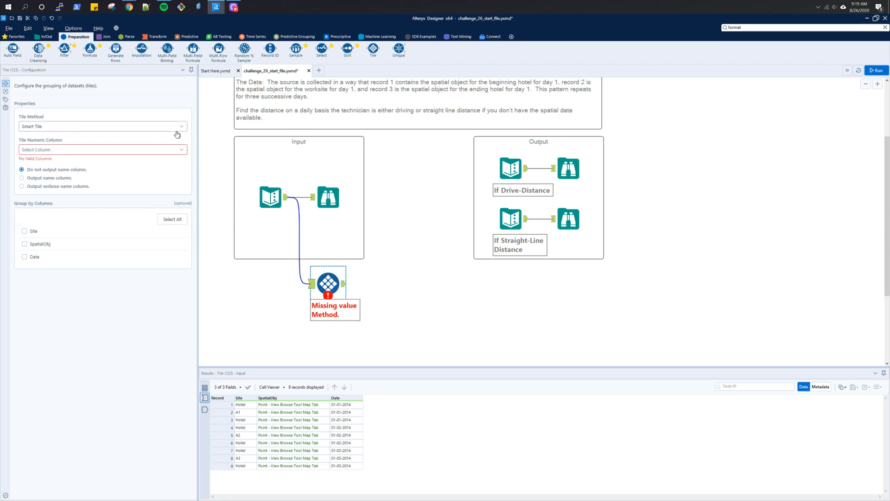
left_click(177, 154)
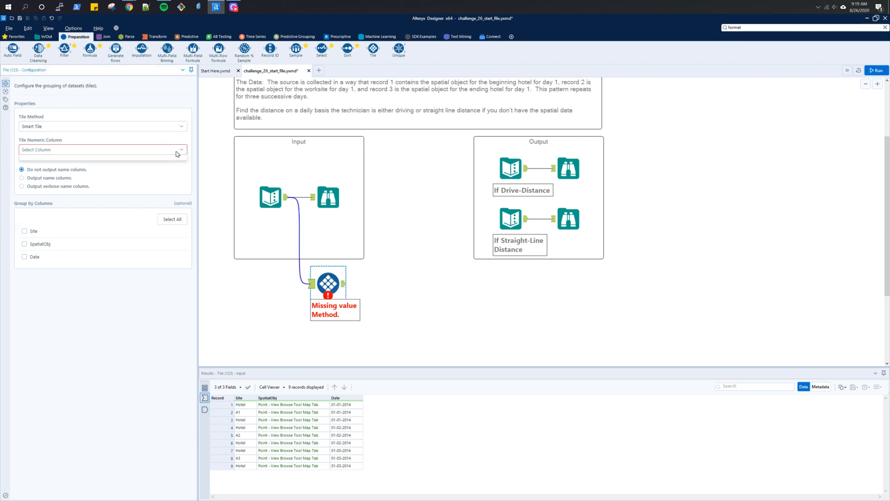
left_click(181, 153)
left_click(184, 127)
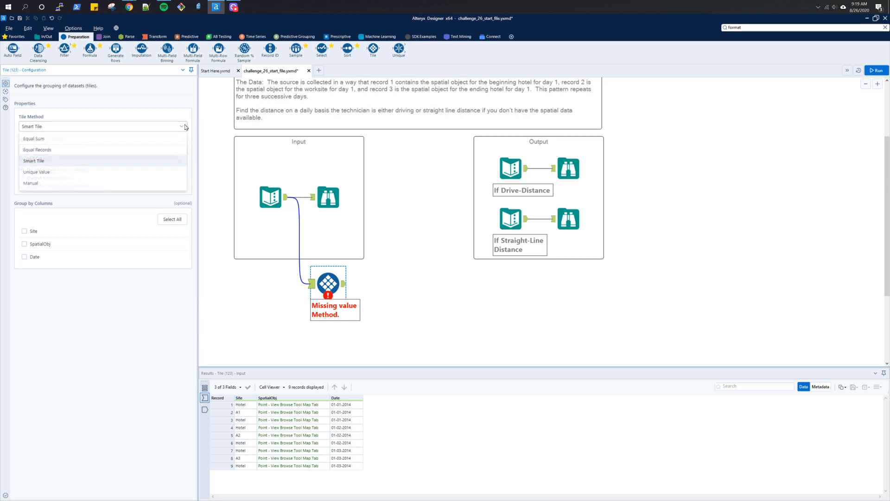
left_click(143, 178)
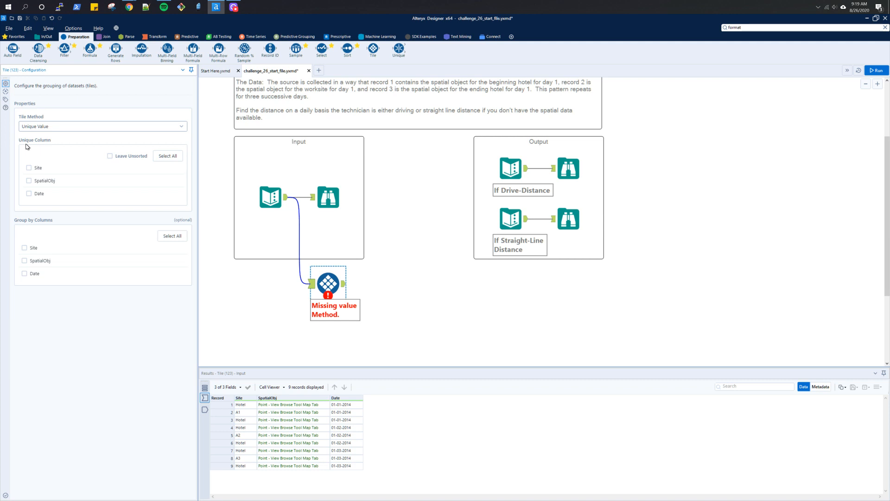
left_click(29, 194)
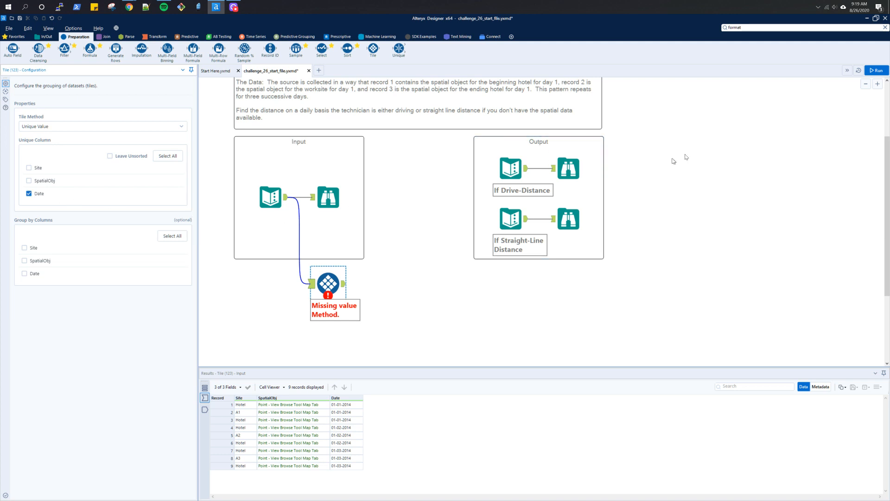
left_click(875, 71)
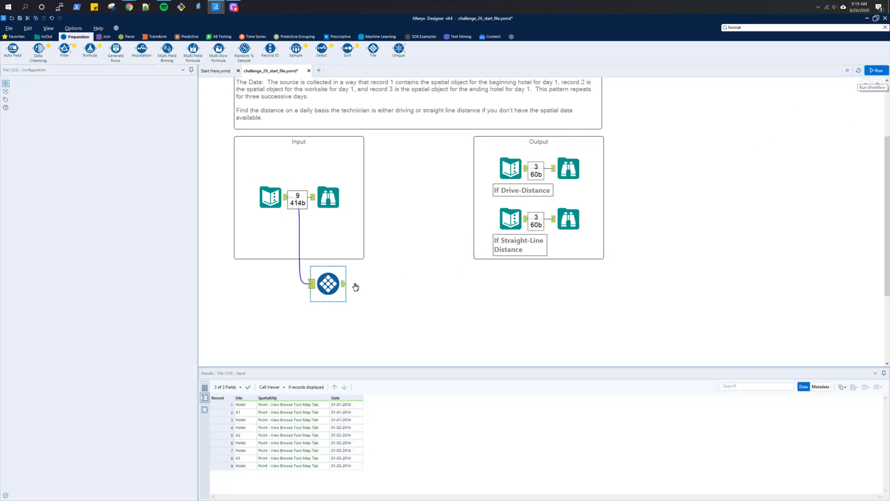
left_click(345, 285)
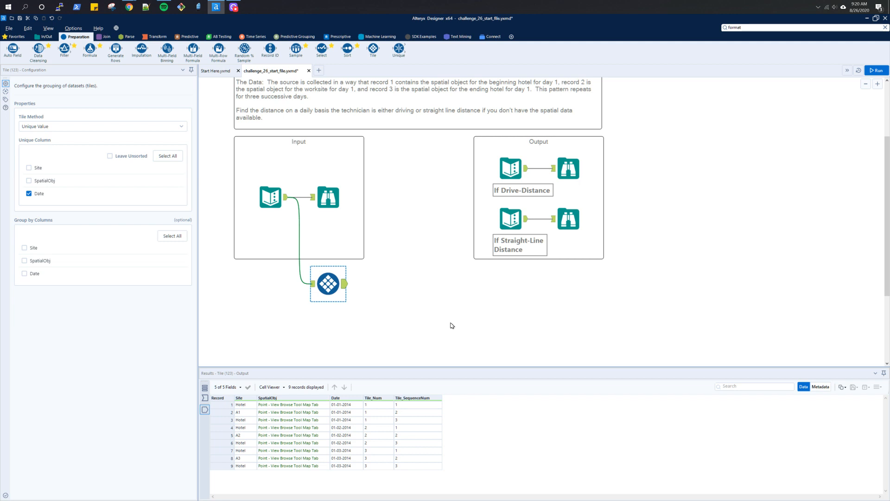
- Add a Cross Tab after the Tile tool, grouping by Date, headers from Tile_SequenceNum, values from SpatialObj, aggregating by First
left_click(154, 36)
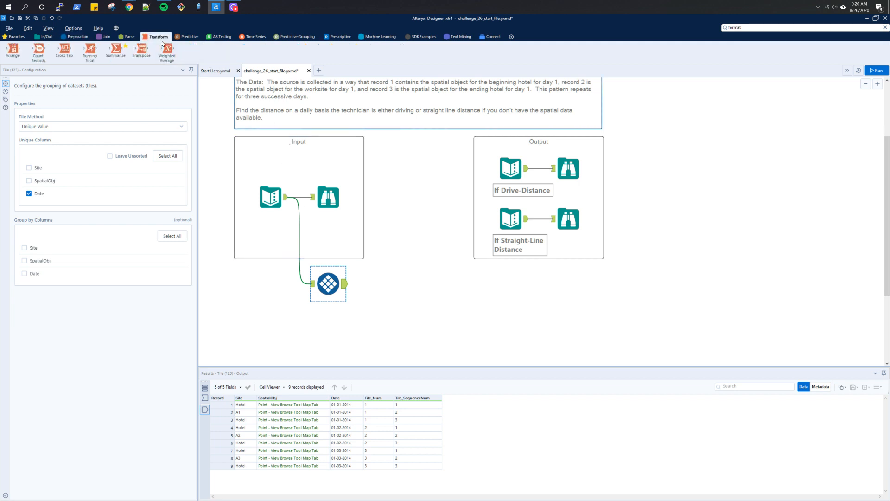
left_click_drag(64, 49, 387, 298)
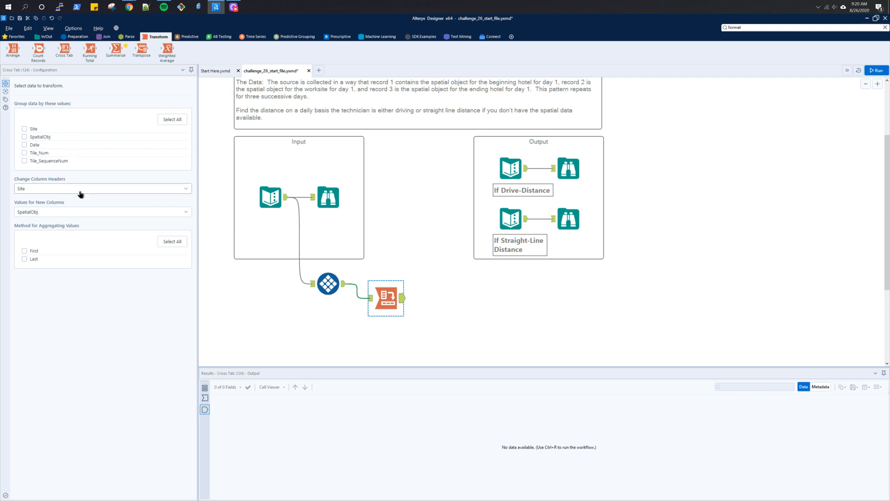
left_click(81, 194)
left_click(59, 247)
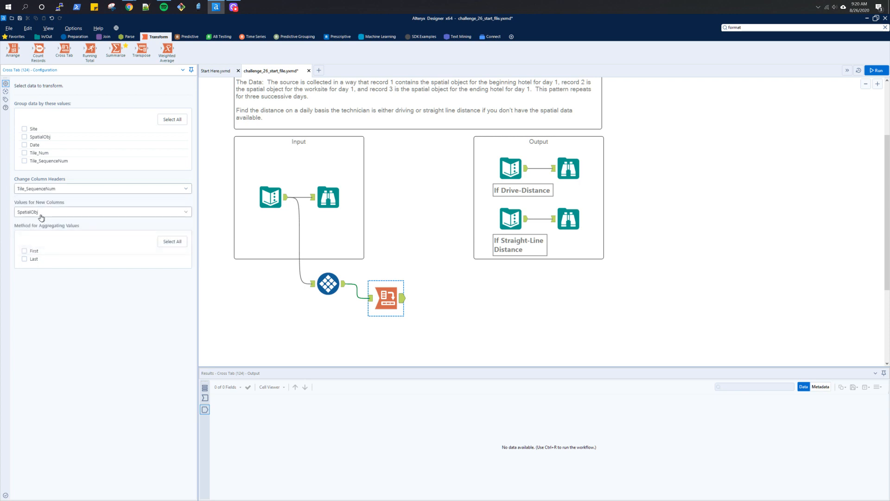
left_click(24, 145)
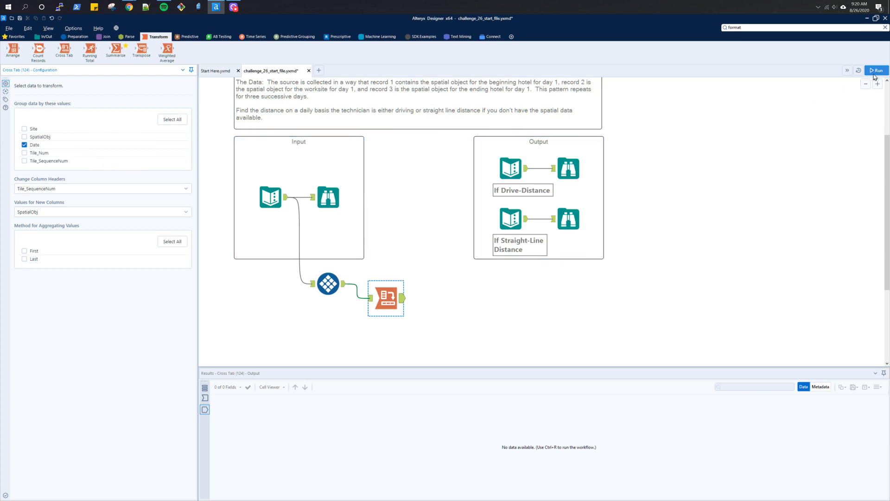
left_click(875, 72)
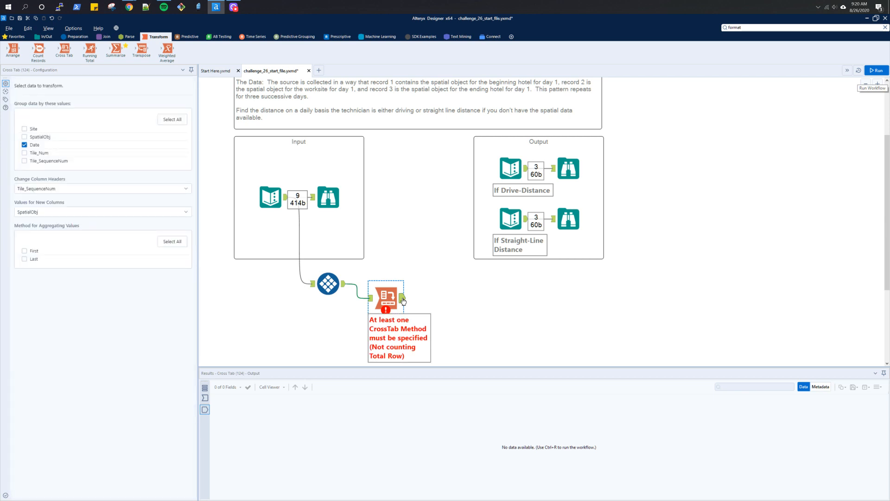
left_click(24, 254)
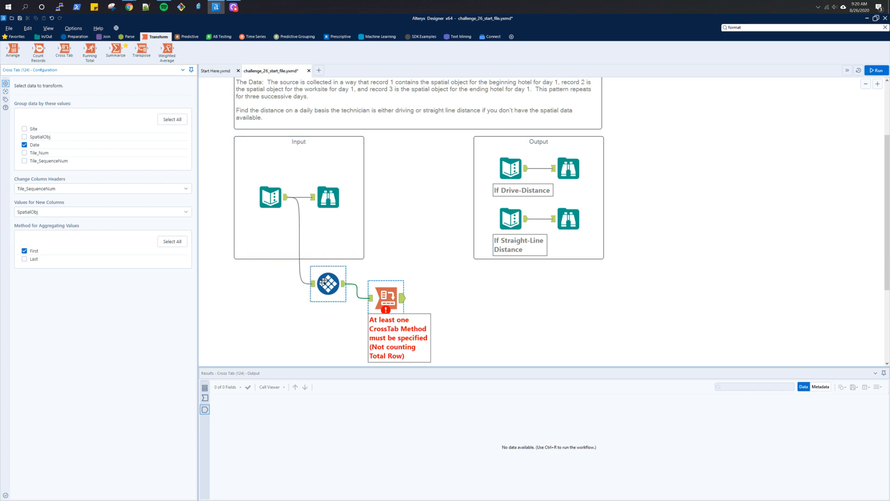
- Rerun the workflow and view the Cross Tab output
left_click_drag(323, 281, 323, 295)
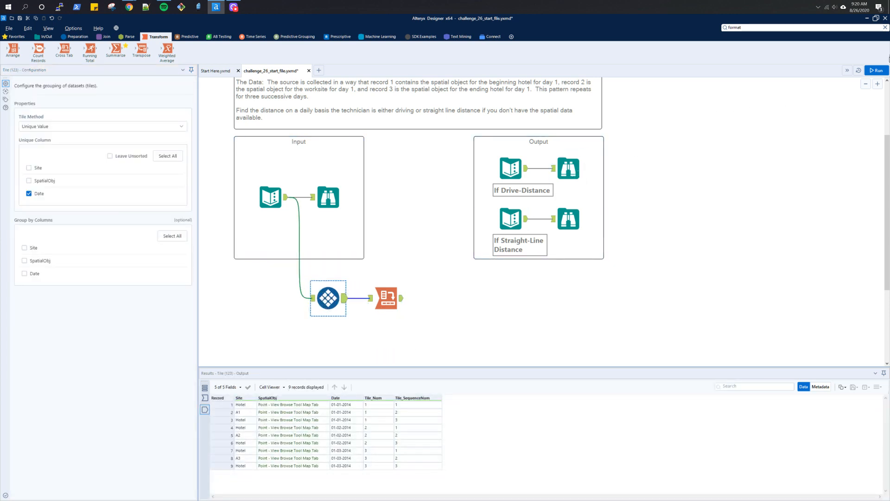
left_click(879, 70)
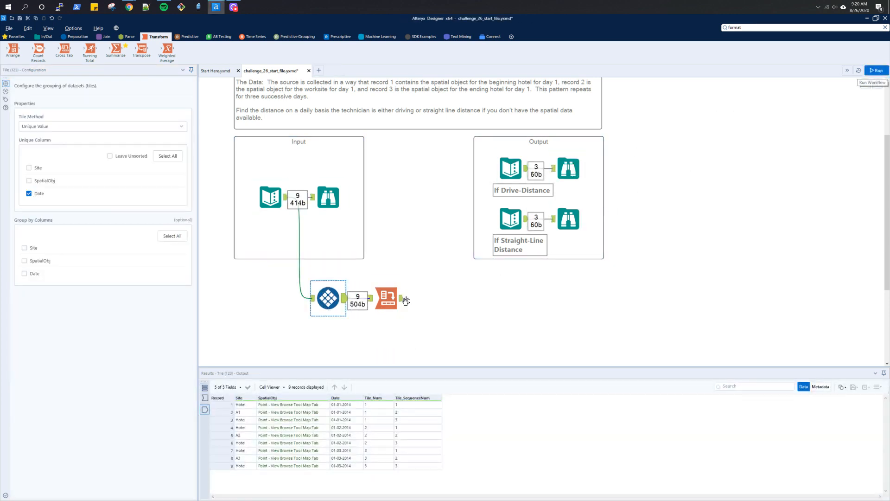
left_click(403, 301)
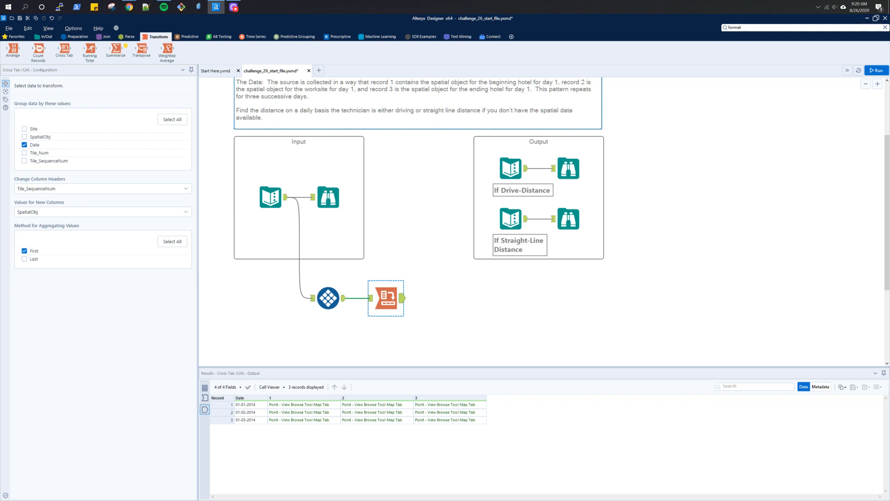
- Add a Distance tool after the Cross Tab measuring from point 1 to point 2 in miles, and run the workflow
double_click(738, 28)
type("dist")
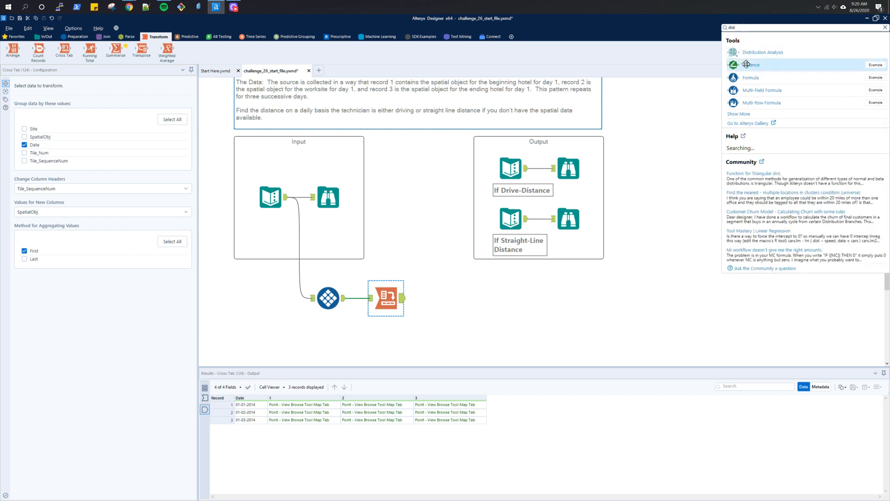
left_click_drag(747, 64, 447, 296)
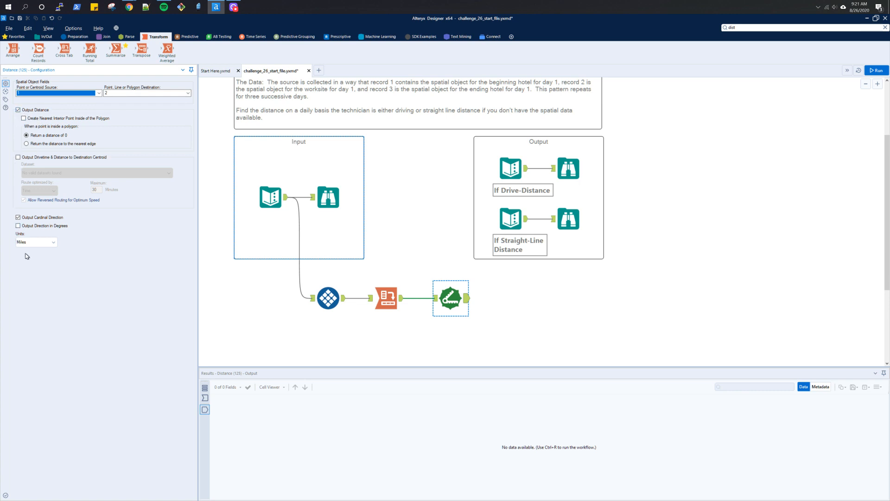
left_click(876, 71)
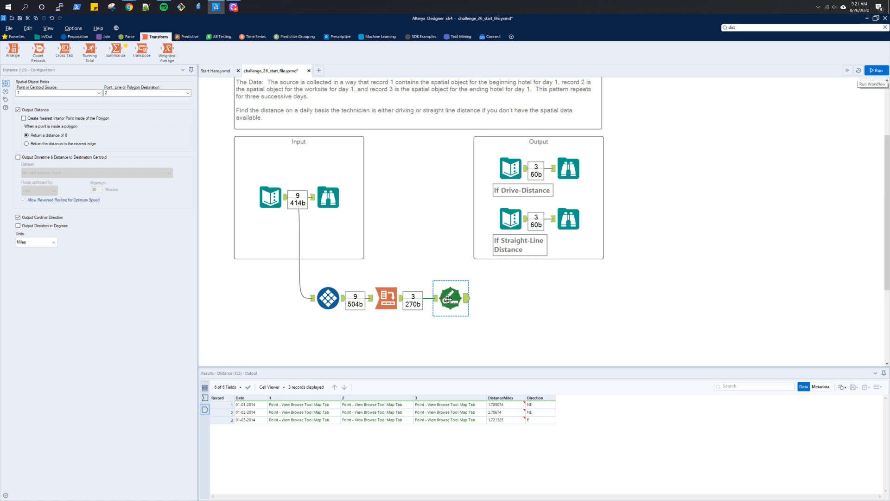
- Duplicate the Distance tool, chain the copy after the first one measuring from point 2 to point 3 in miles, and run the workflow
key("ctrl+c")
key("ctrl+v")
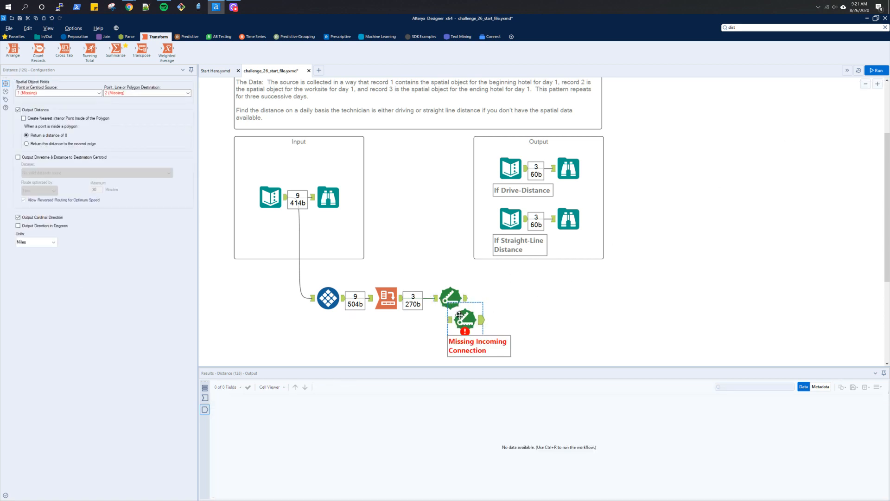
left_click_drag(463, 313, 499, 296)
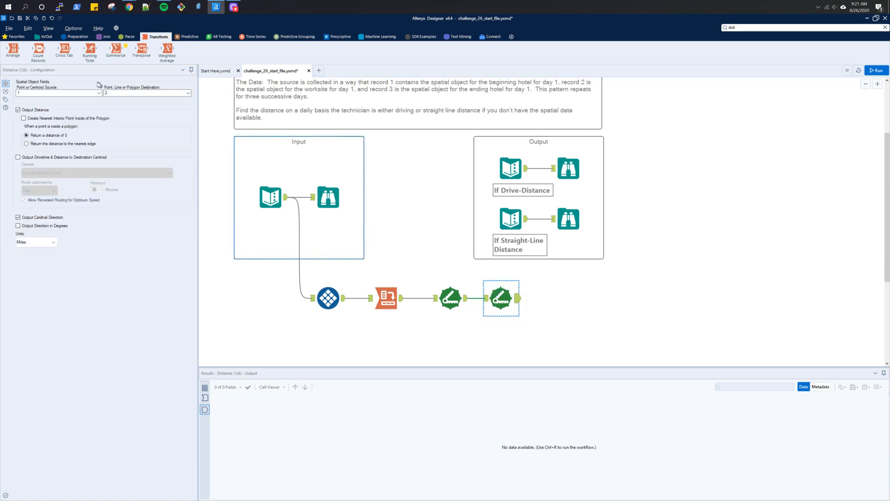
left_click(90, 96)
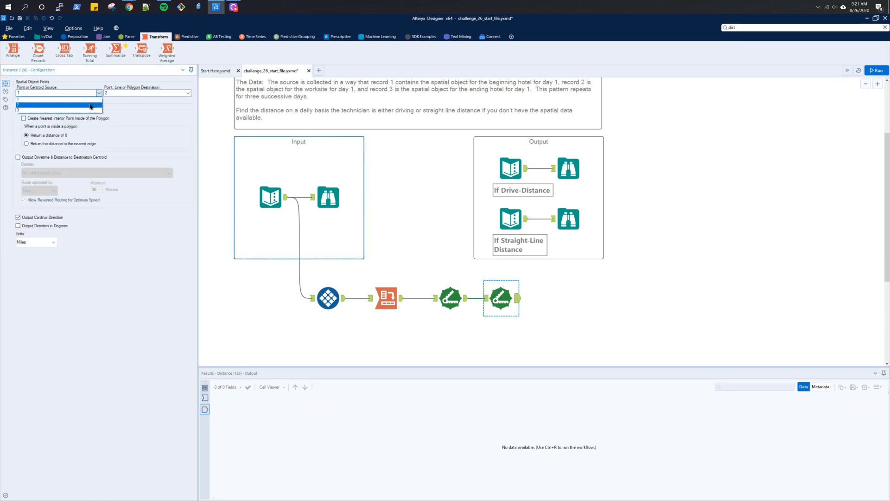
left_click(93, 104)
left_click(110, 96)
left_click(115, 111)
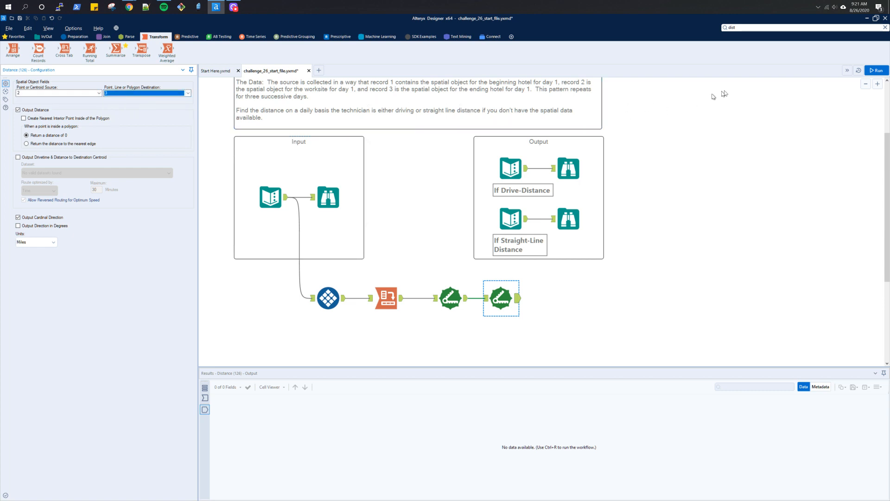
left_click(876, 70)
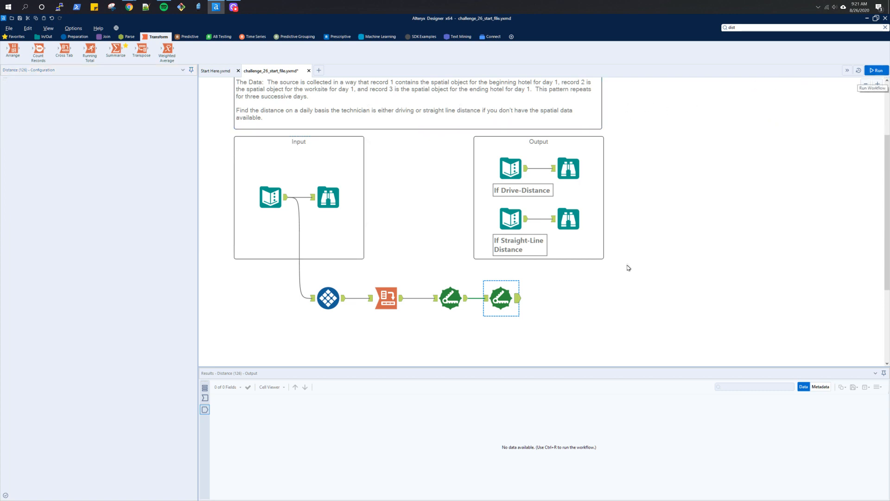
left_click(520, 299)
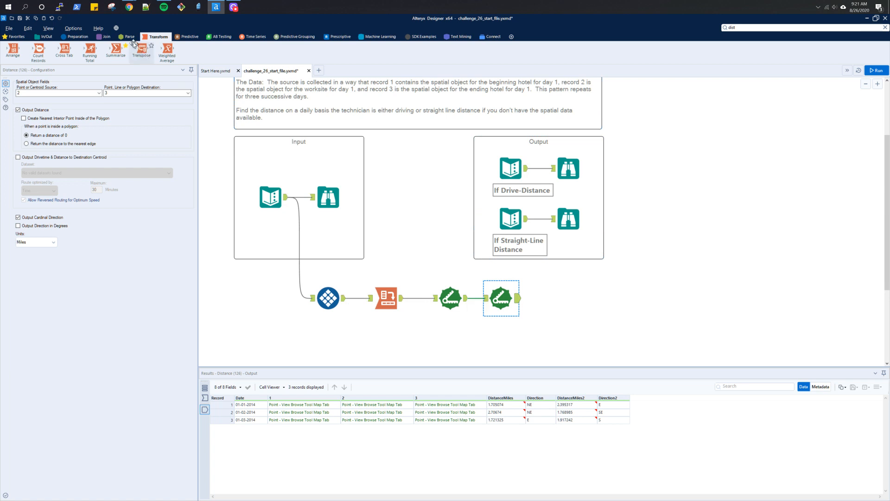
- Add a Formula tool after the second Distance tool creating SumDistance as [DistanceMiles]+[DistanceMiles2], and run the workflow
left_click(47, 36)
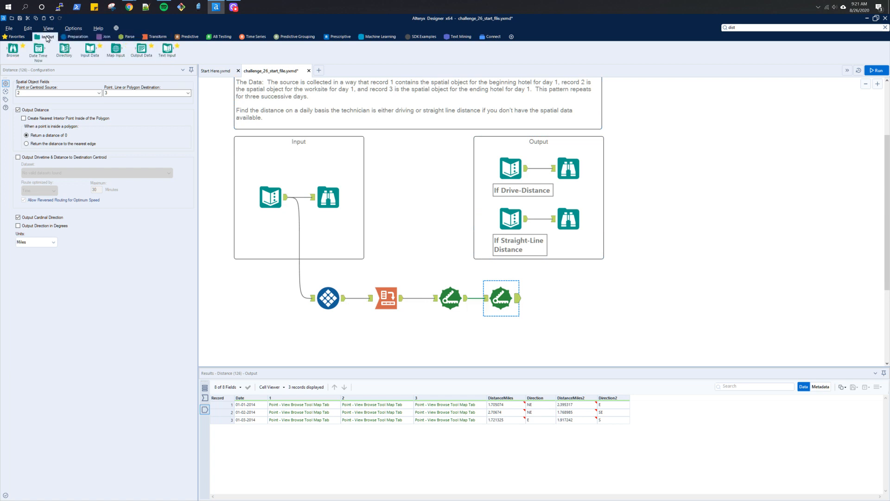
left_click(17, 37)
left_click_drag(167, 48, 551, 298)
left_click(569, 220)
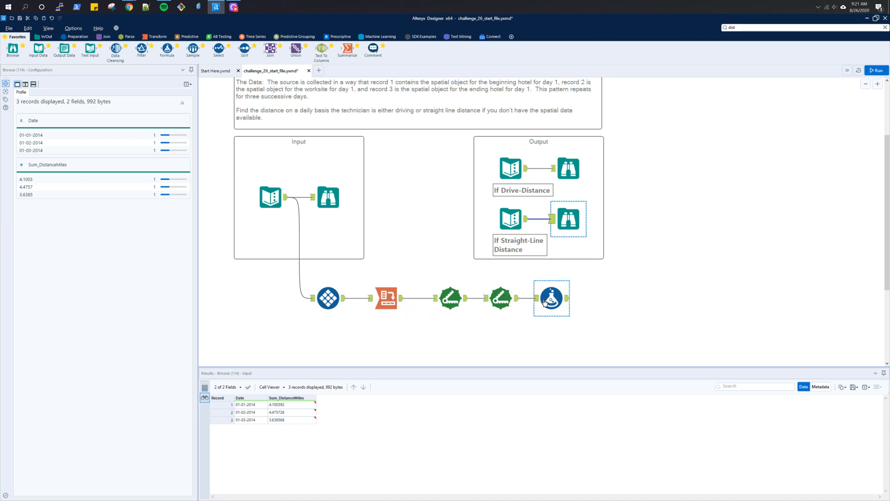
left_click(545, 302)
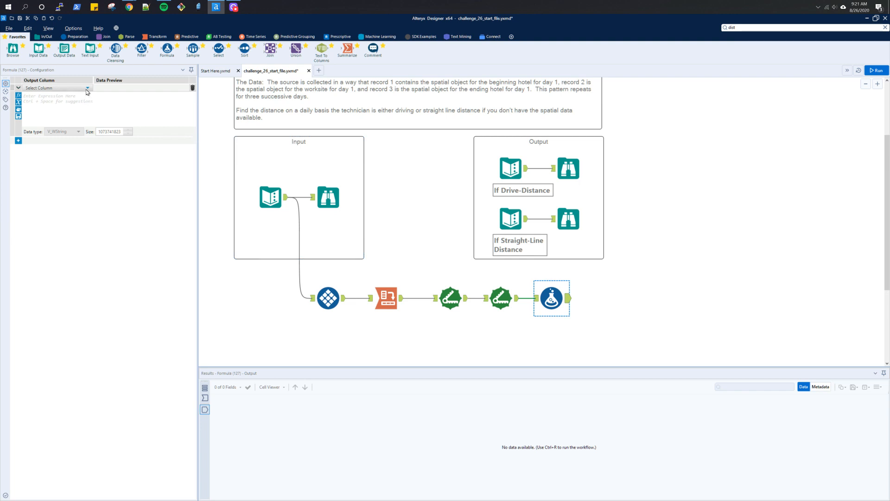
left_click(87, 88)
left_click(75, 95)
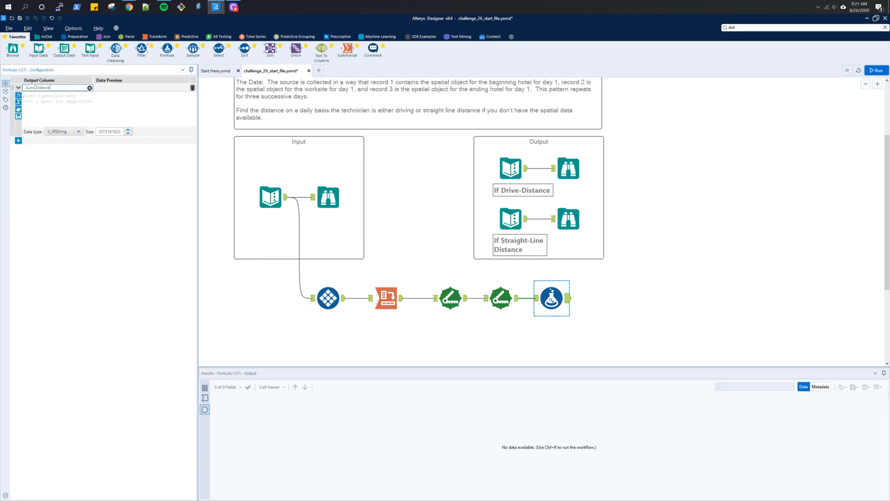
left_click(86, 107)
type("[")
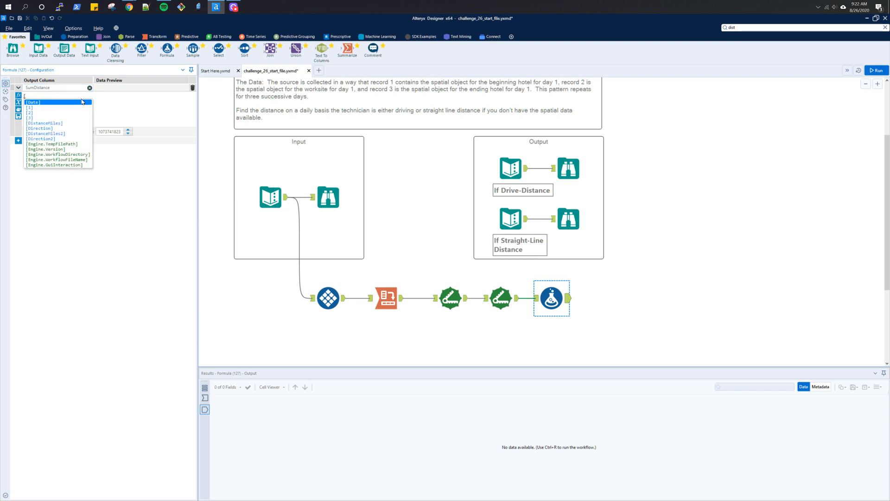
left_click(78, 123)
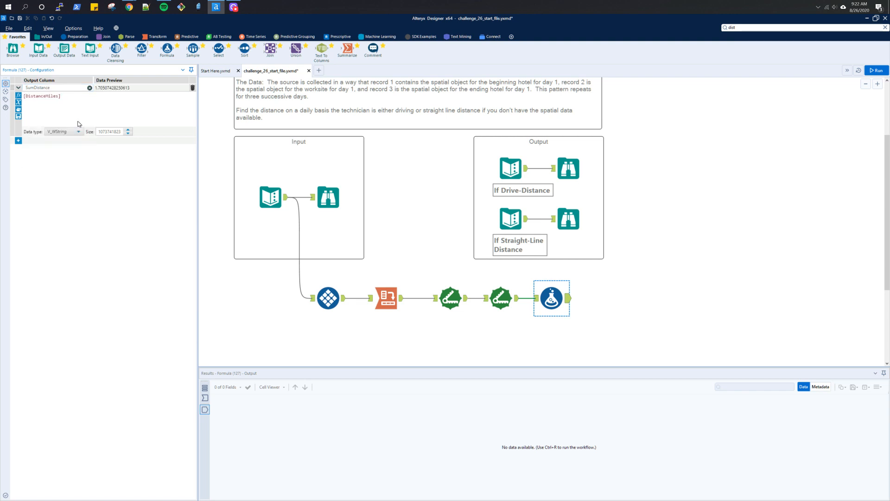
type("+[")
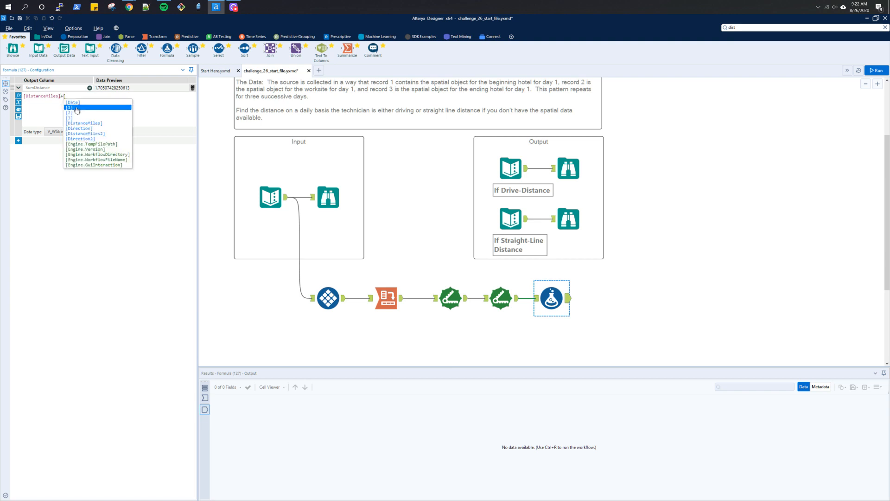
left_click(83, 133)
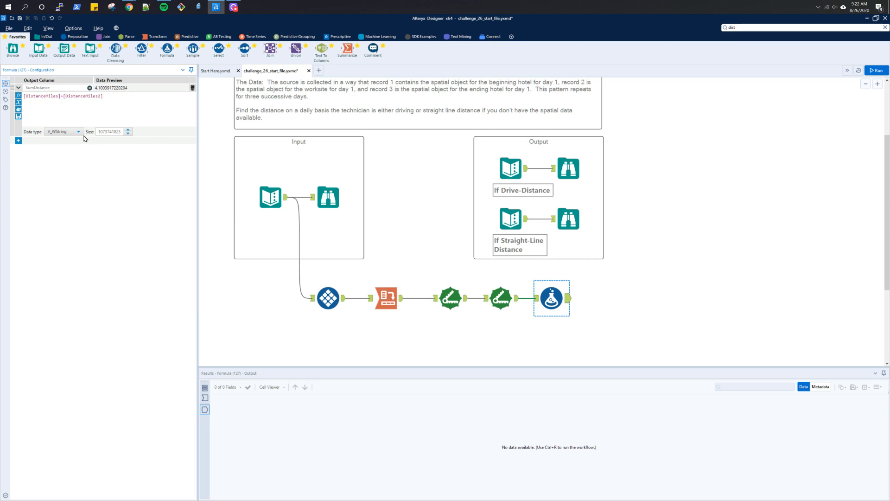
key("ctrl+r")
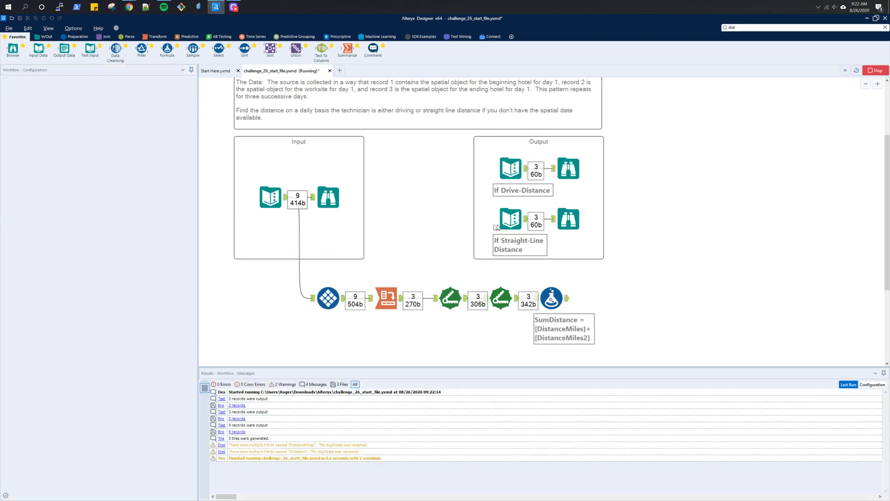
- Compare the Formula output with the expected drive-distance and straight-line output browses
left_click(568, 305)
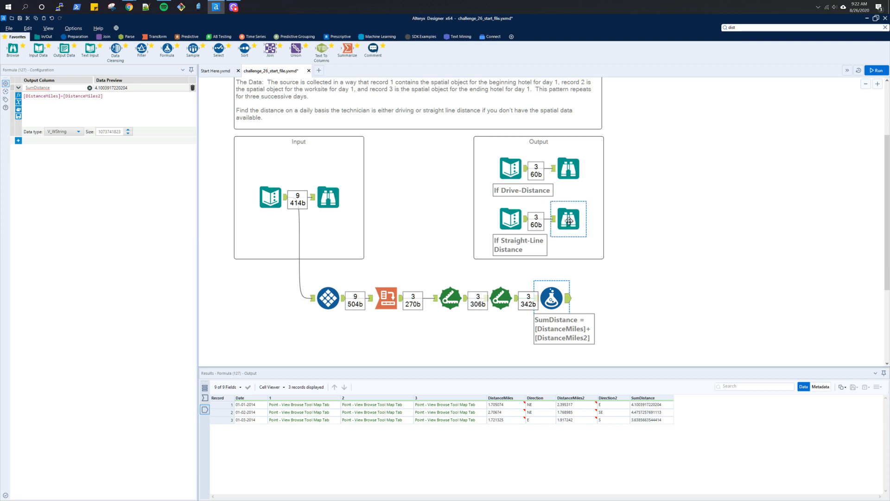
left_click(573, 177)
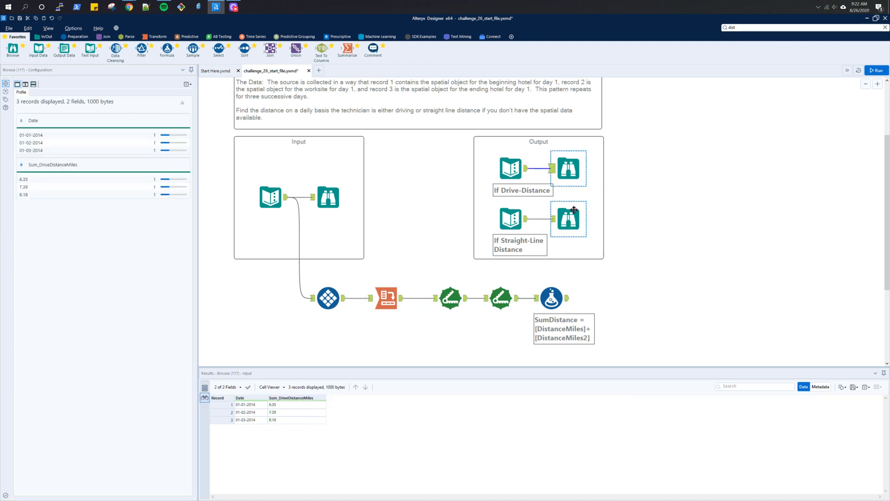
left_click(573, 209)
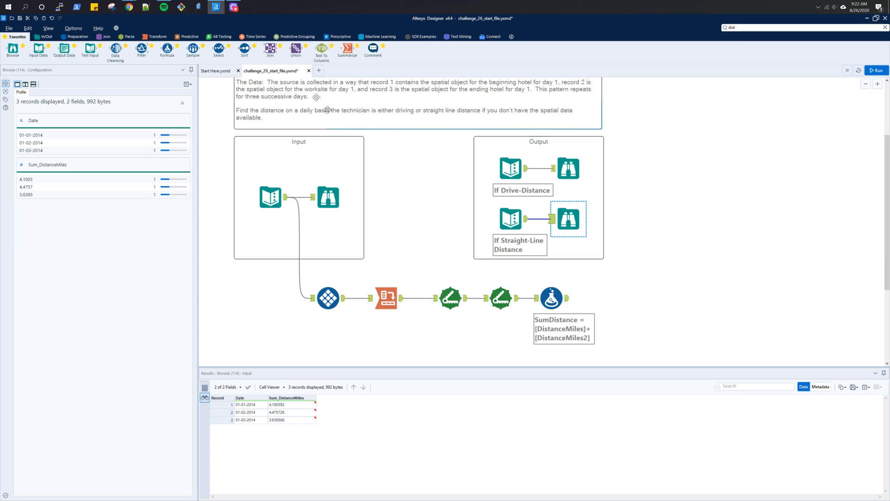
- Add a Select tool after the Formula and deselect every field except Date and SumDistance
mouse_move(219, 50)
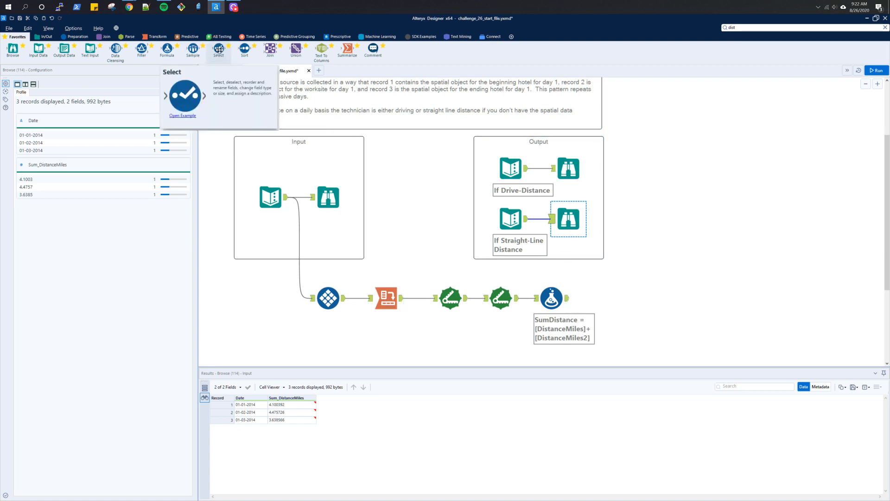
left_click_drag(219, 50, 601, 299)
left_click(571, 226)
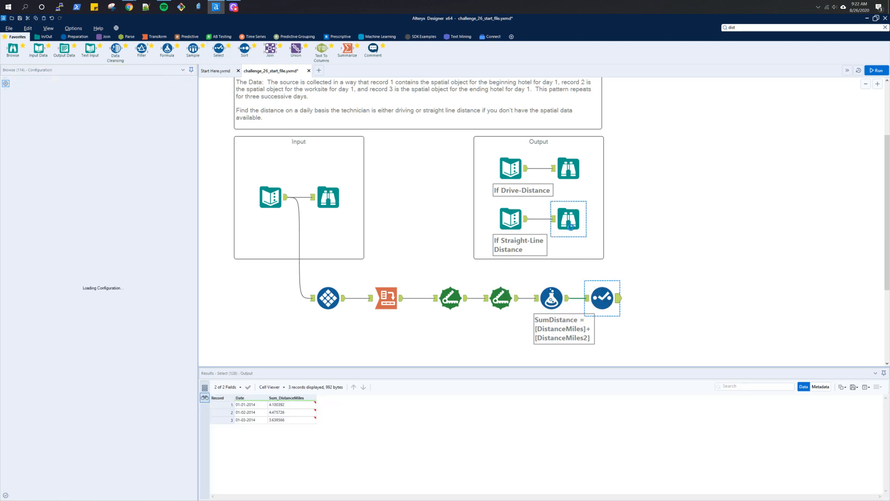
left_click(609, 301)
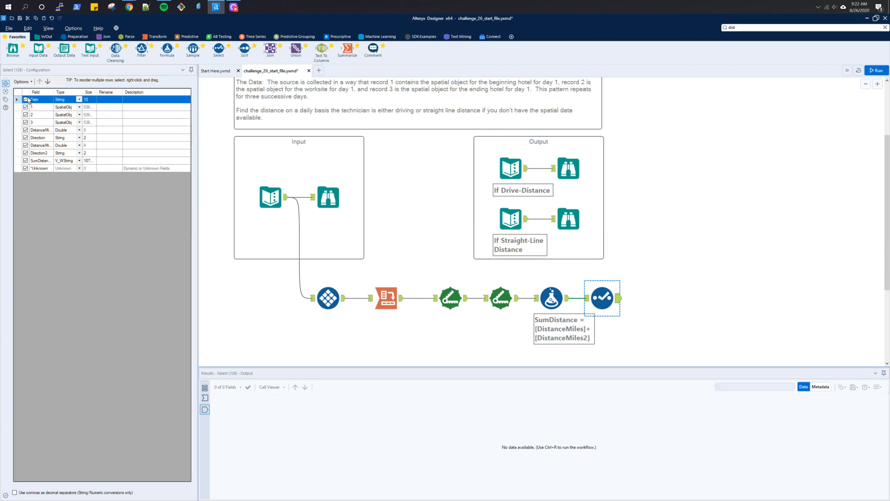
left_click(26, 107)
left_click(27, 114)
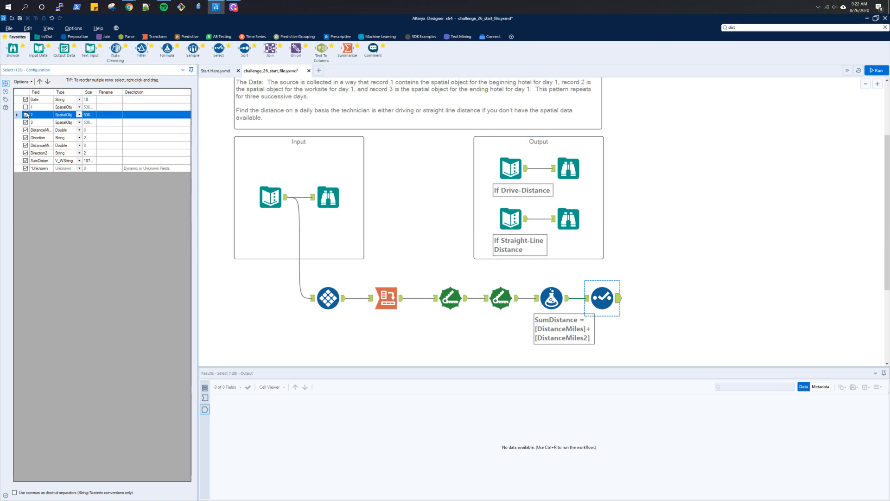
left_click(25, 115)
left_click(25, 122)
left_click(25, 130)
left_click(25, 138)
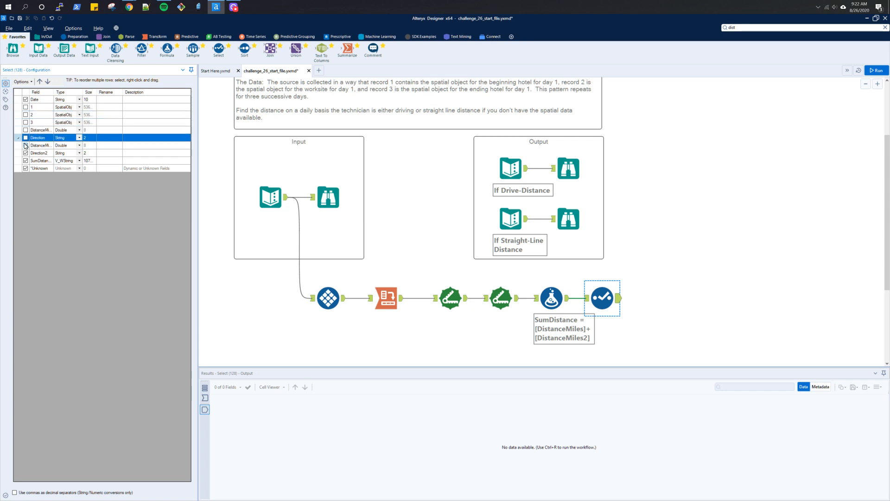
left_click(25, 145)
left_click(25, 152)
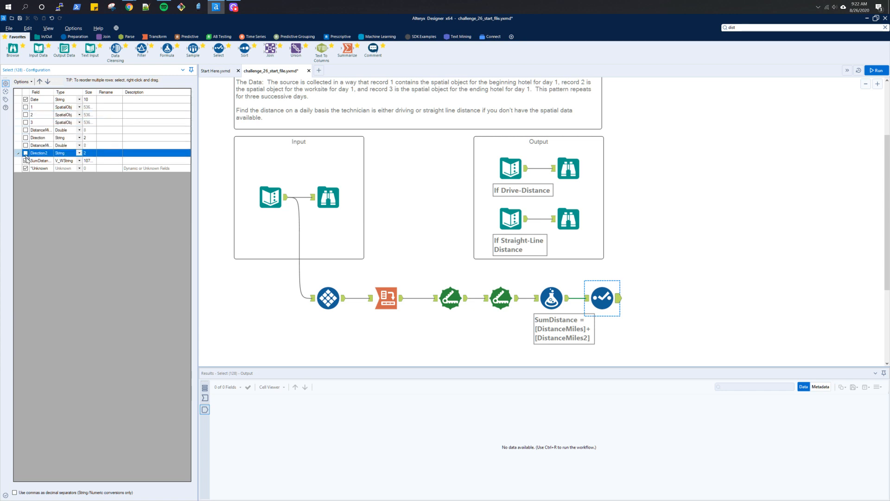
- Rename SumDistance to Sum_DistanceMiles in the Select tool, save the workflow, and run it
left_click(100, 160)
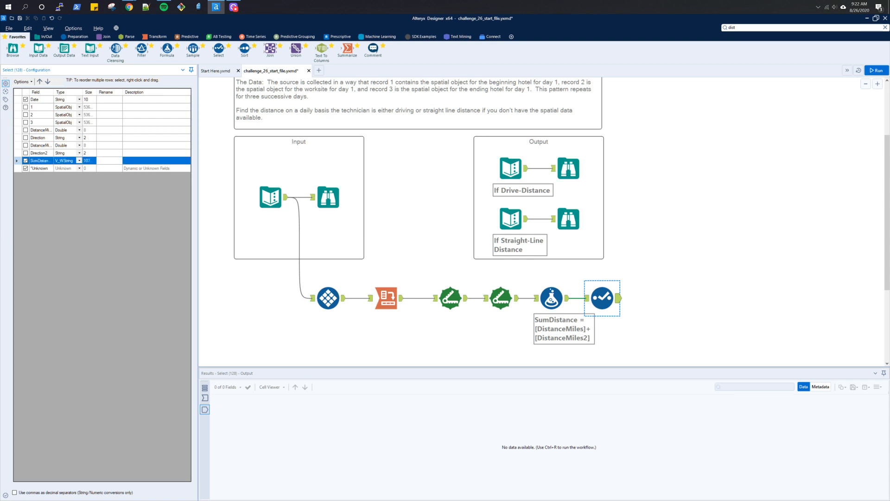
type("Sum_DistanceMiles")
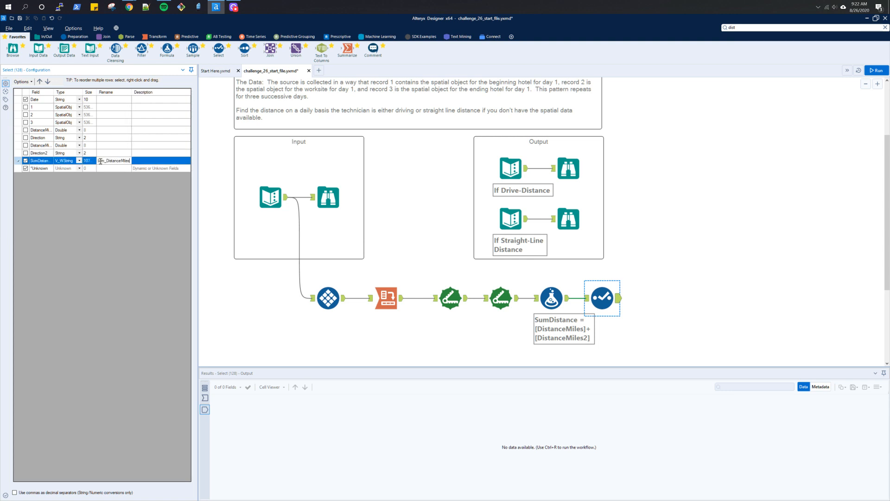
key("Return")
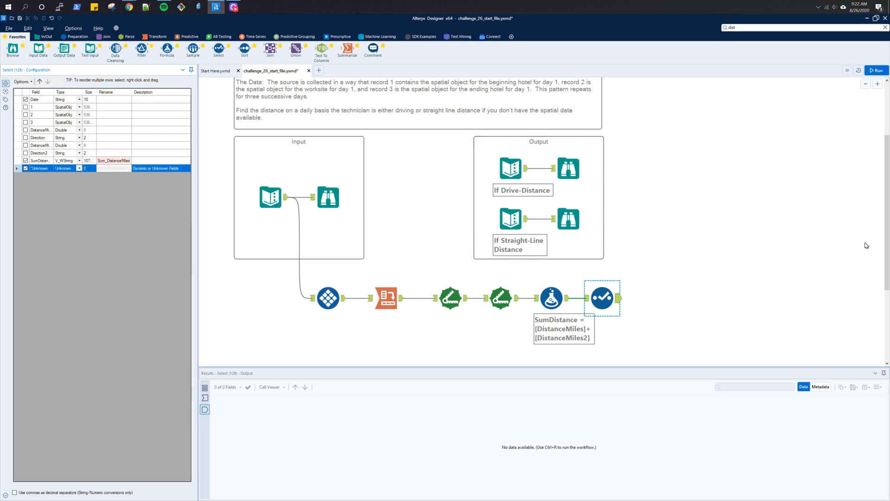
key("ctrl+s")
key("ctrl+r")
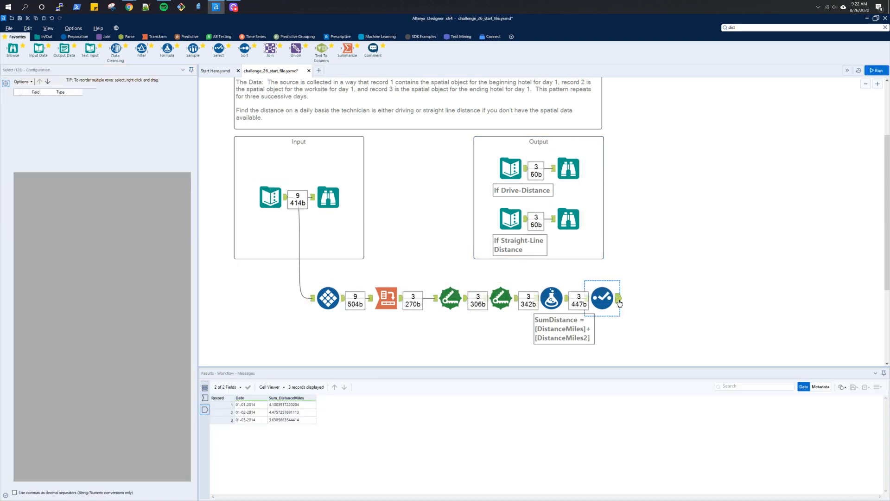
- Compare the field metadata of the expected straight-line output with the Select tool's output
left_click(574, 227)
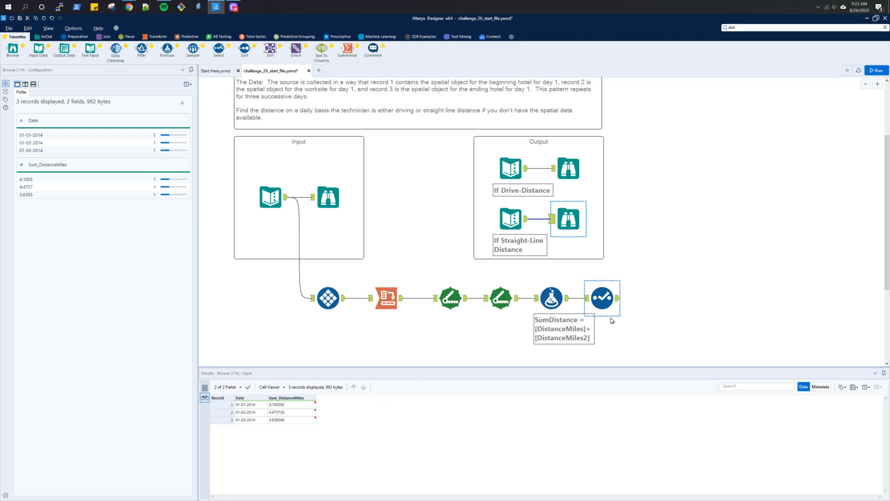
left_click(819, 389)
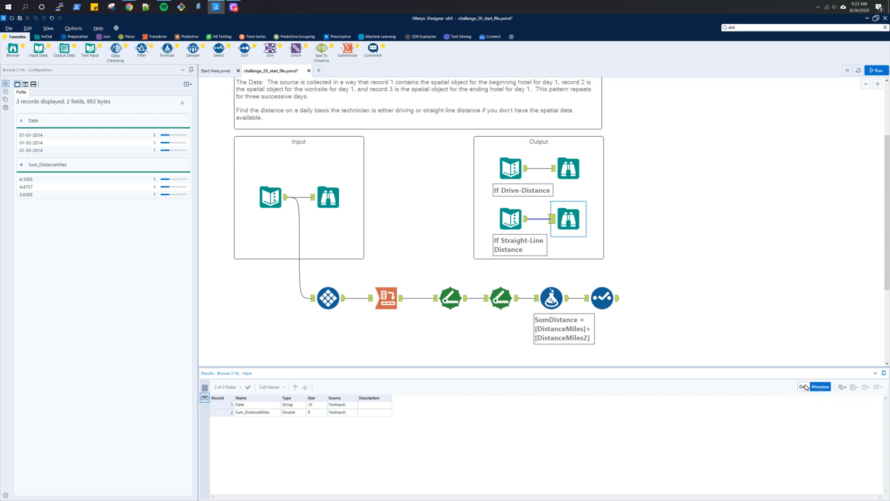
left_click(603, 297)
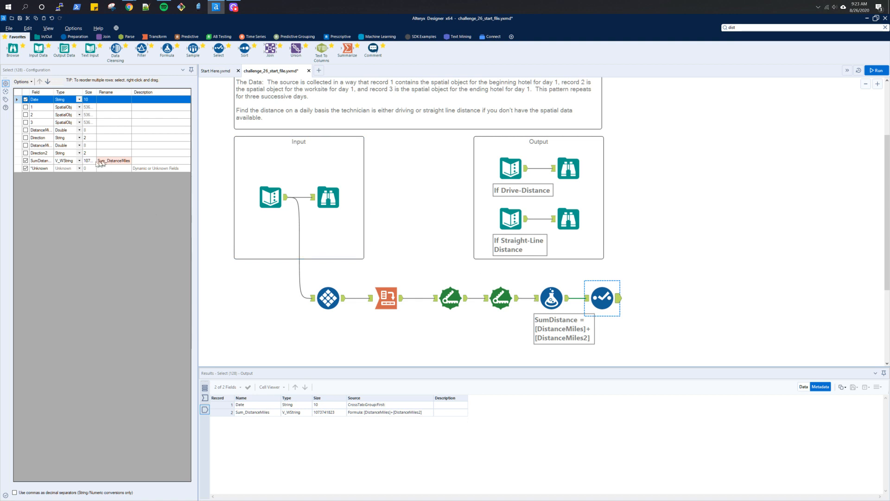
- Change the Sum_DistanceMiles field type to Double, rerun the workflow, and view the output data
left_click(79, 162)
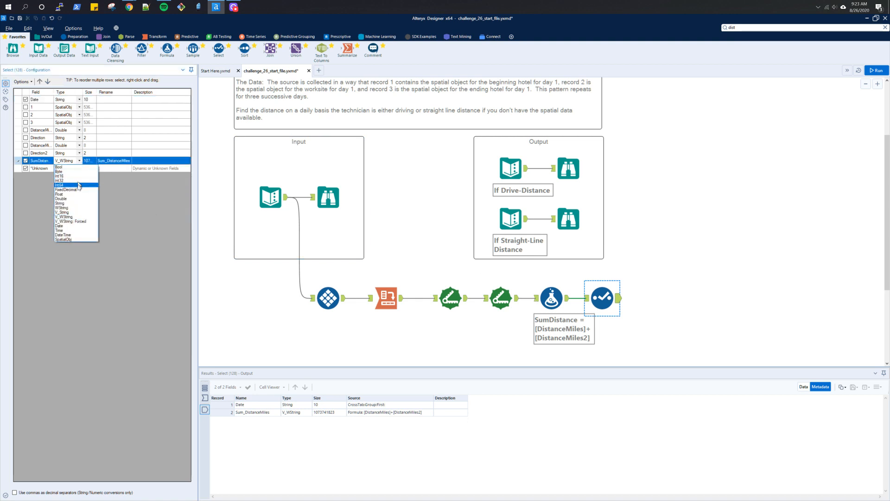
left_click(78, 199)
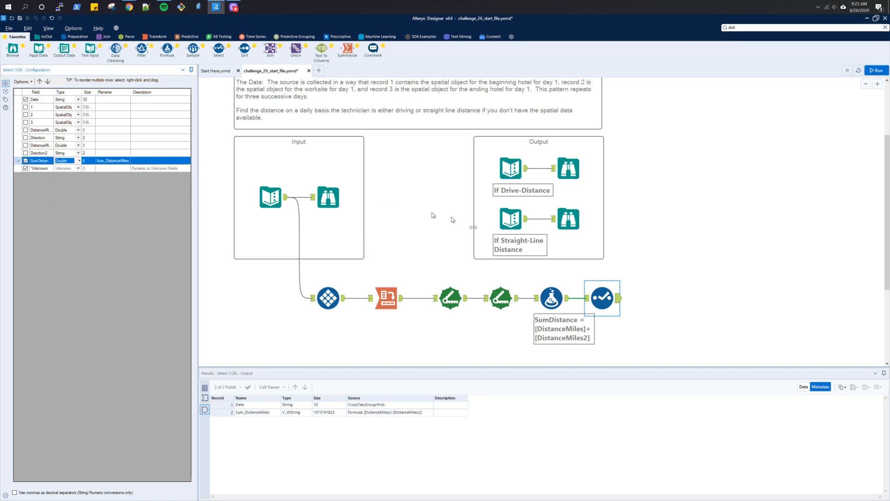
key("ctrl+r")
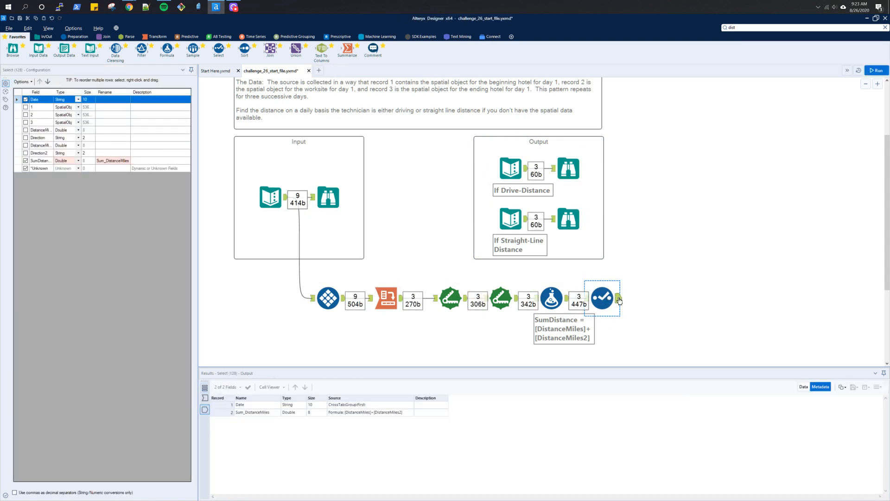
left_click(803, 386)
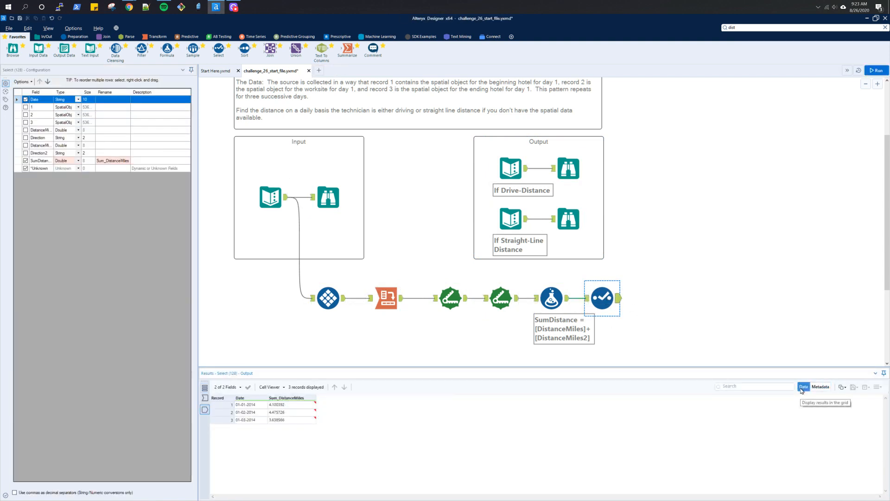
- Compare the expected drive-distance and straight-line outputs, then open the first Distance tool's configuration
left_click(566, 224)
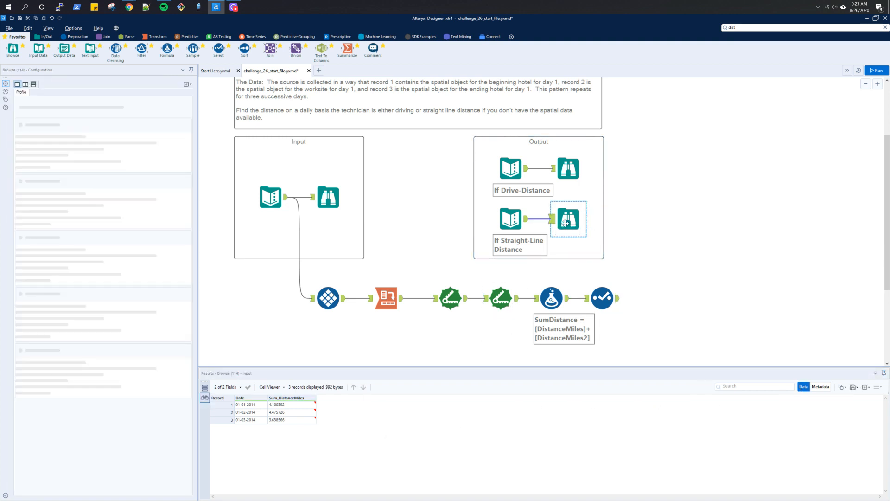
left_click(569, 169)
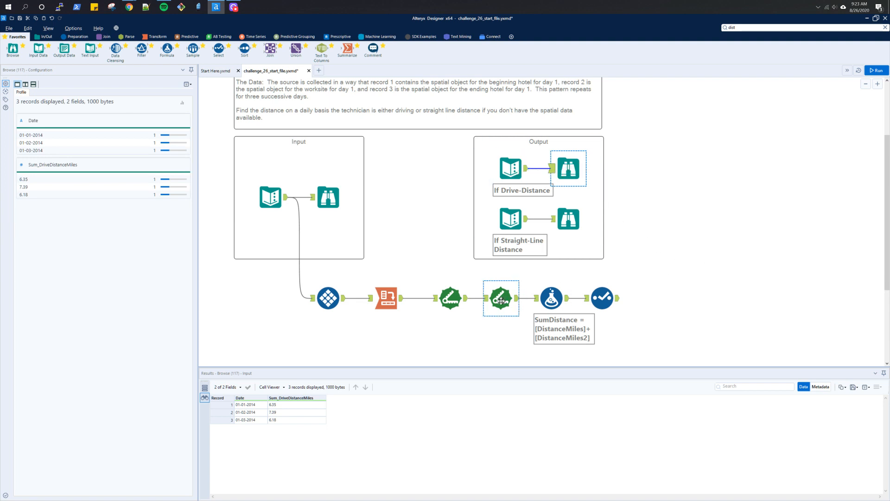
left_click(453, 311)
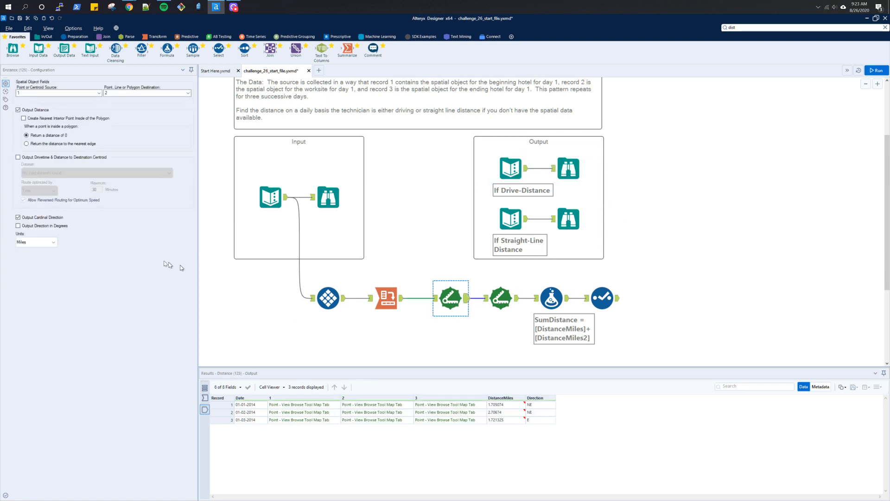
- Try to output drive-time distance from the first Distance tool and run the workflow
left_click(38, 159)
left_click(38, 174)
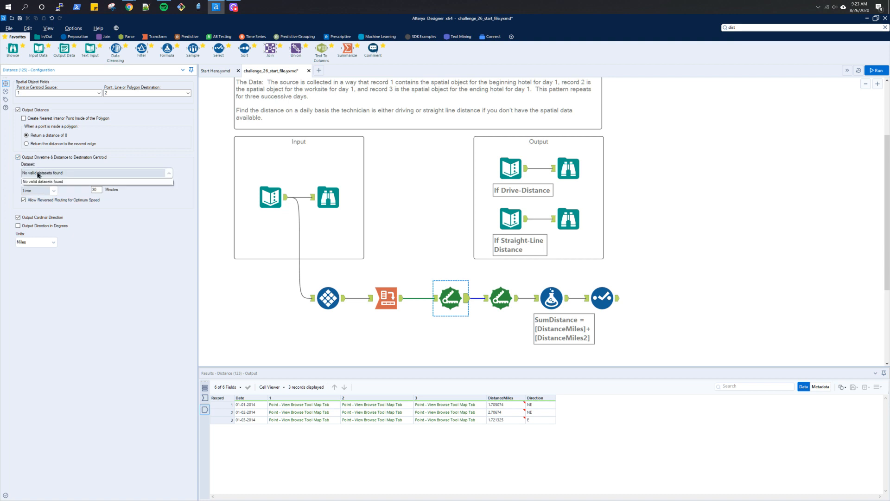
left_click(38, 174)
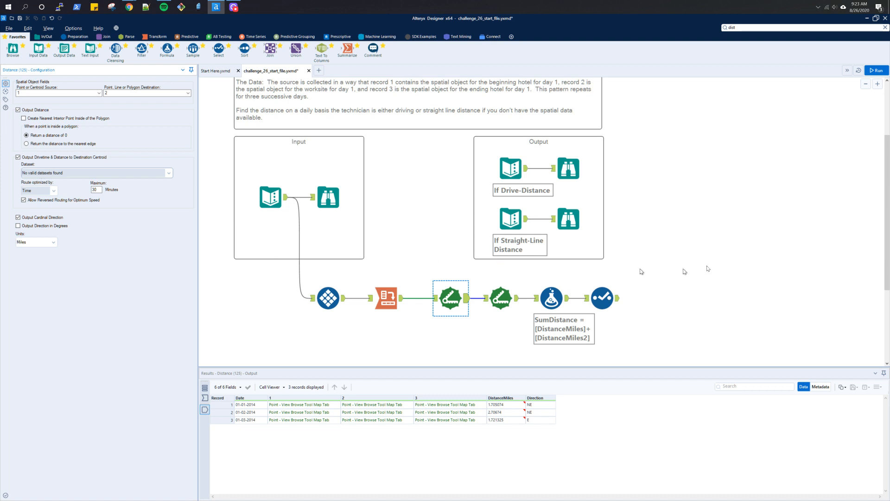
left_click(632, 314)
mouse_move(632, 337)
left_mouse_down()
mouse_move(429, 277)
mouse_move(672, 283)
left_mouse_up()
left_click(453, 299)
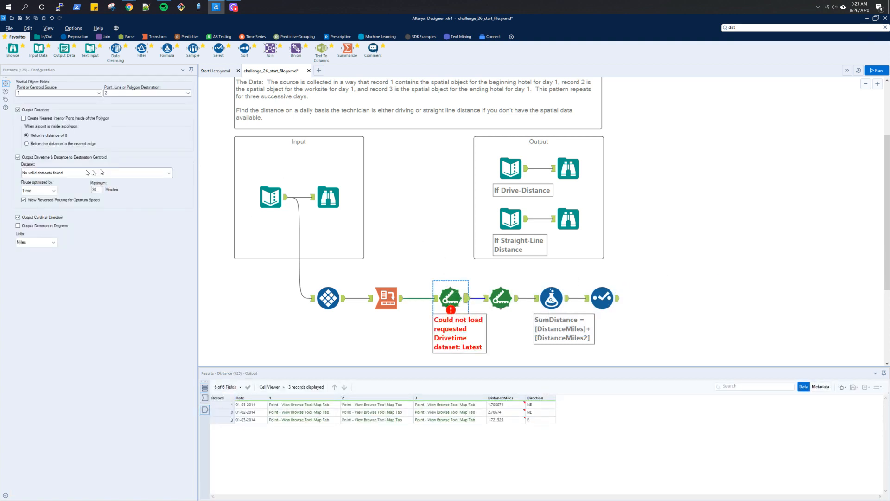
left_click(18, 158)
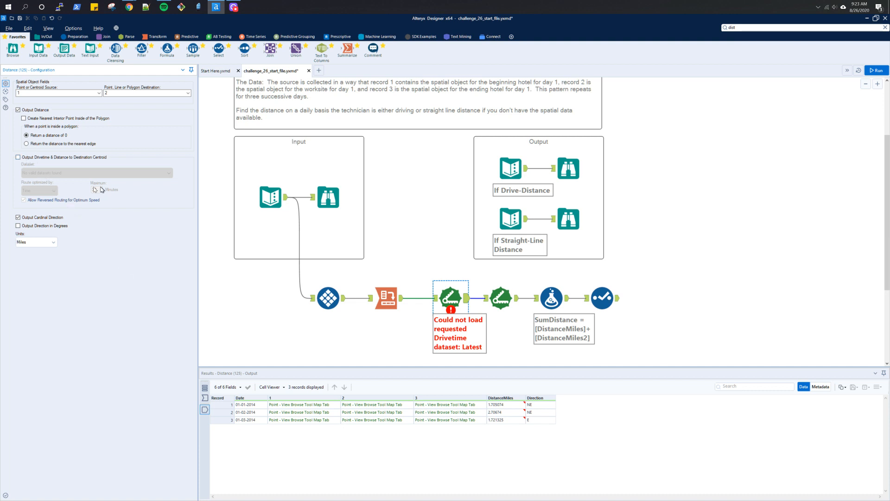
left_click(19, 158)
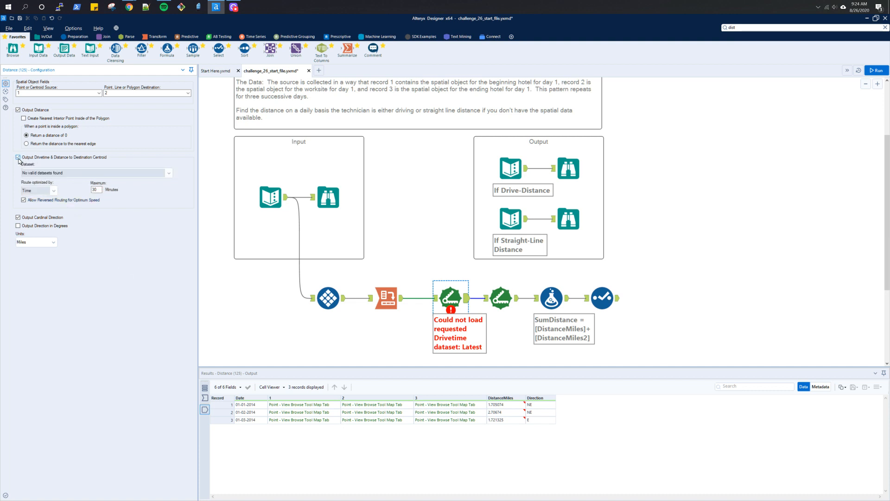
key("ctrl+r")
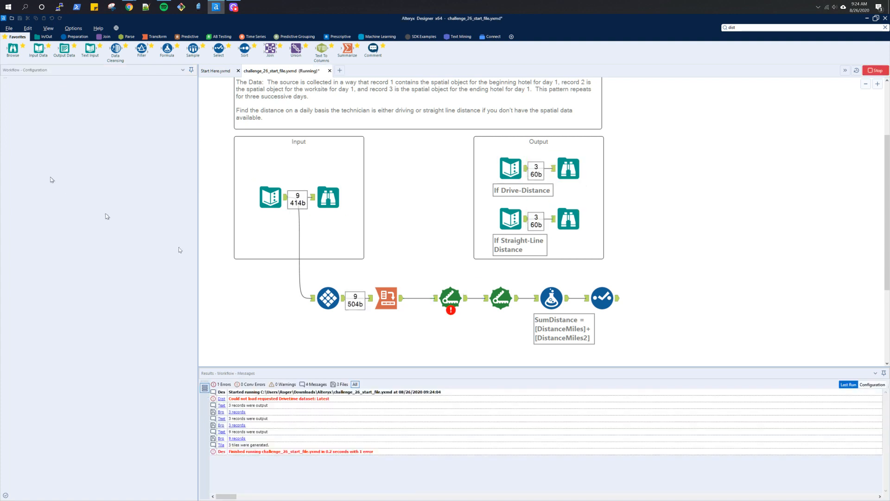
- Rerun the workflow without drive-time output, view the Select tool's results, and save the workflow
left_click(466, 301)
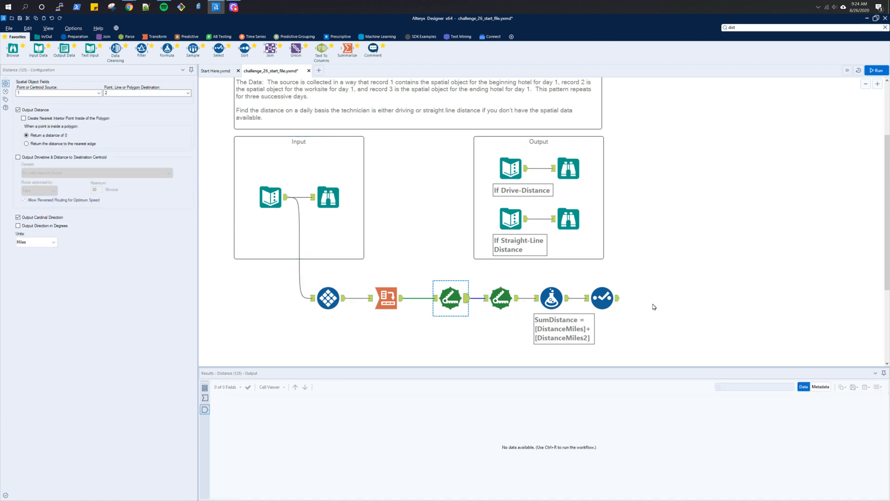
left_click(616, 298)
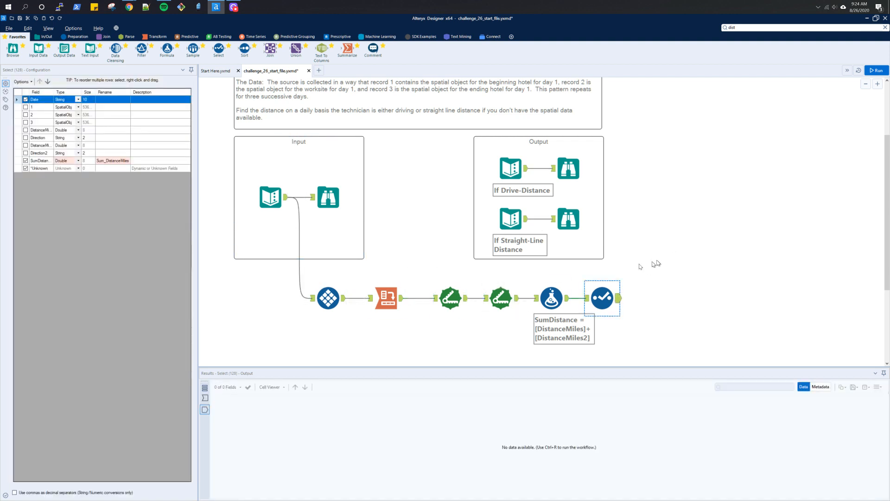
key("ctrl+r")
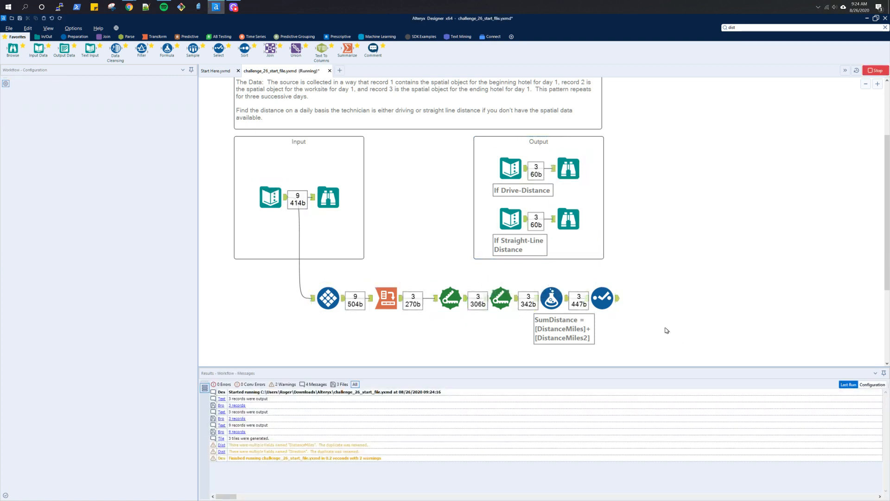
left_click(619, 299)
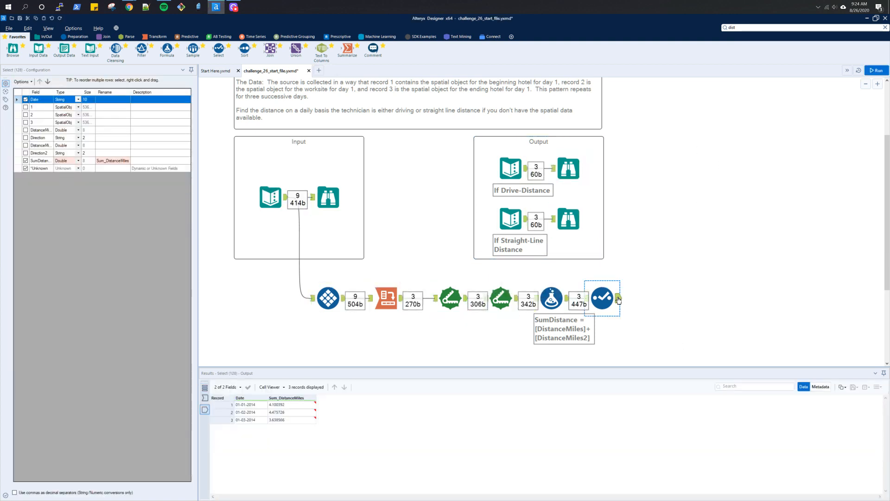
key("ctrl+s")
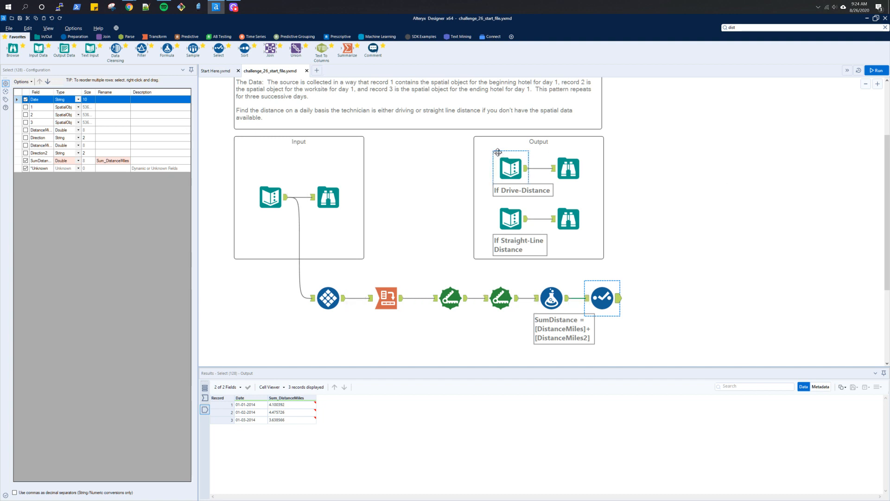
- Download challenge_30_start_file.yxmd from the Challenge #30 page into the Alteryx downloads folder and open it
key("alt+Tab")
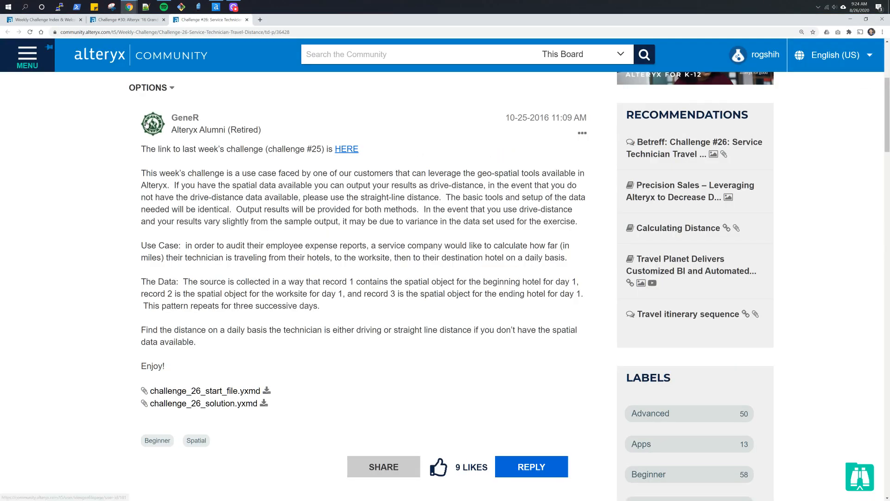
left_click(61, 22)
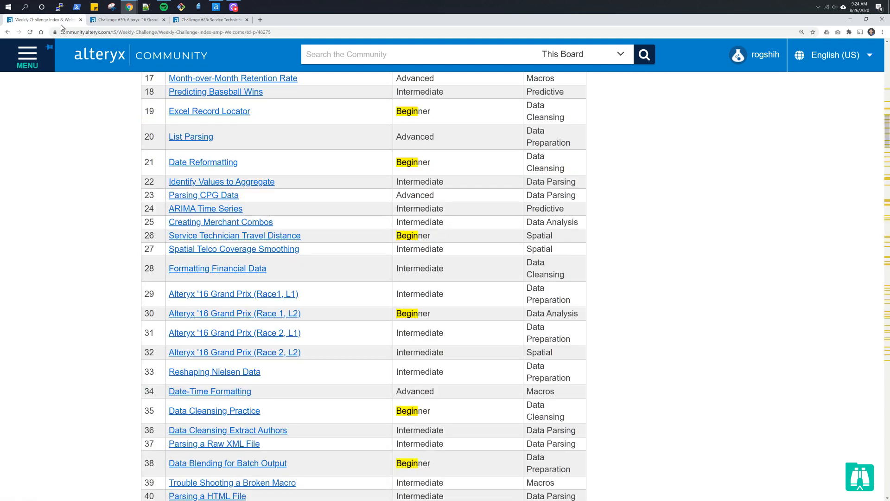
left_click(123, 20)
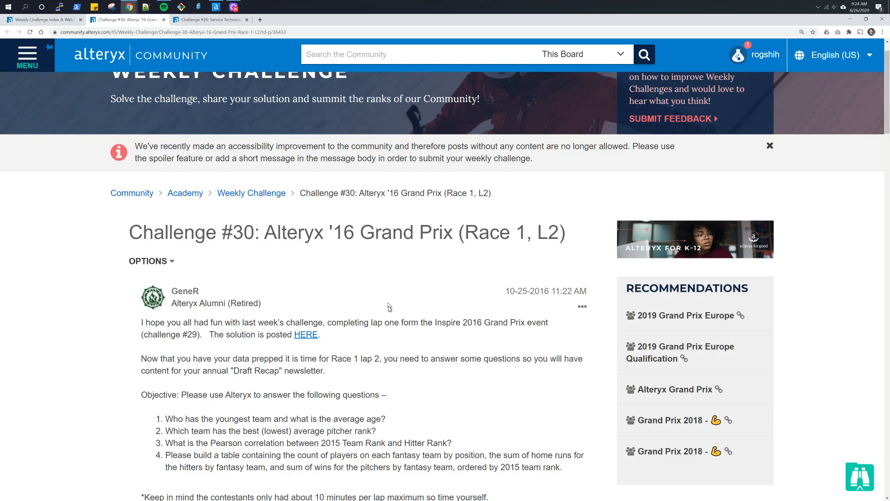
scroll(390, 308, "down", 2)
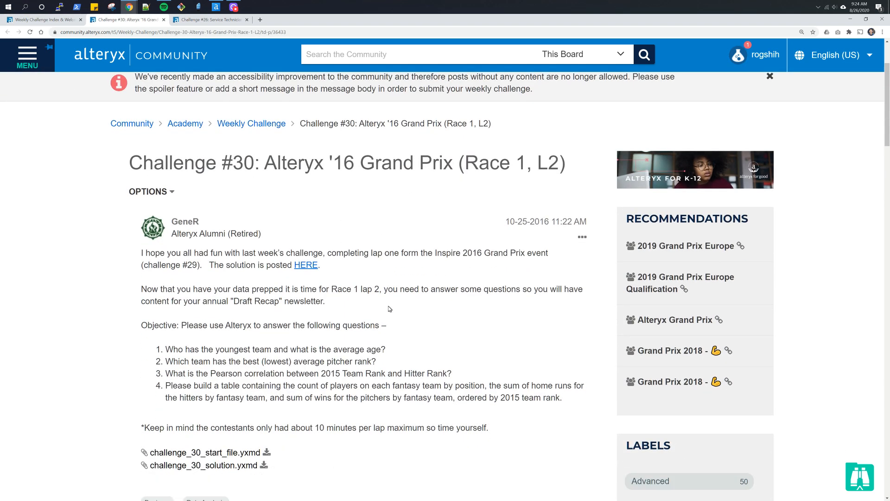
scroll(389, 309, "down", 2)
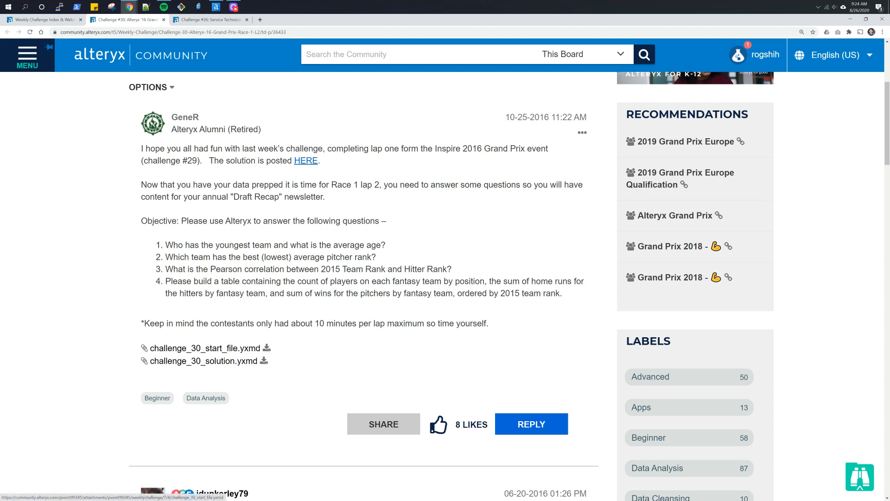
left_click(204, 348)
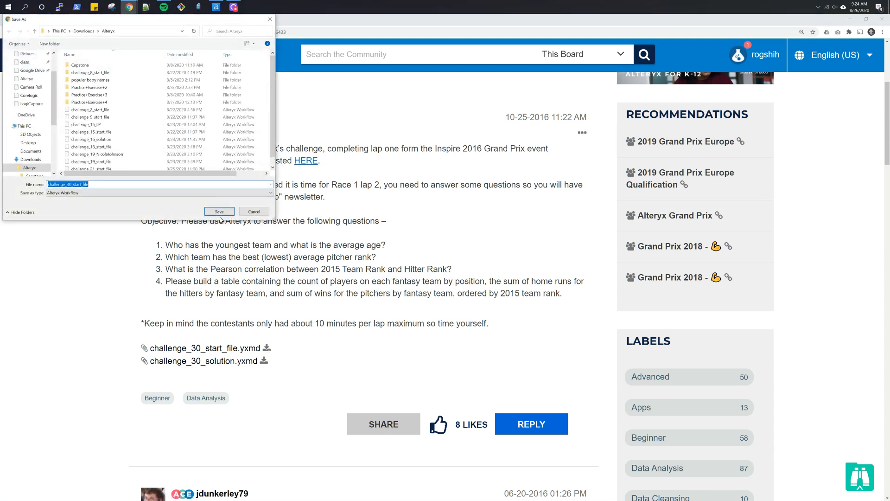
left_click(186, 55)
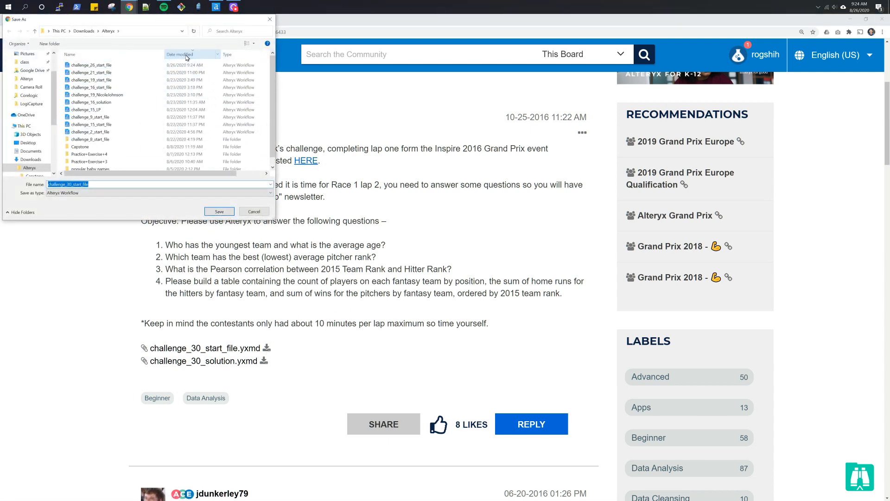
left_click(210, 212)
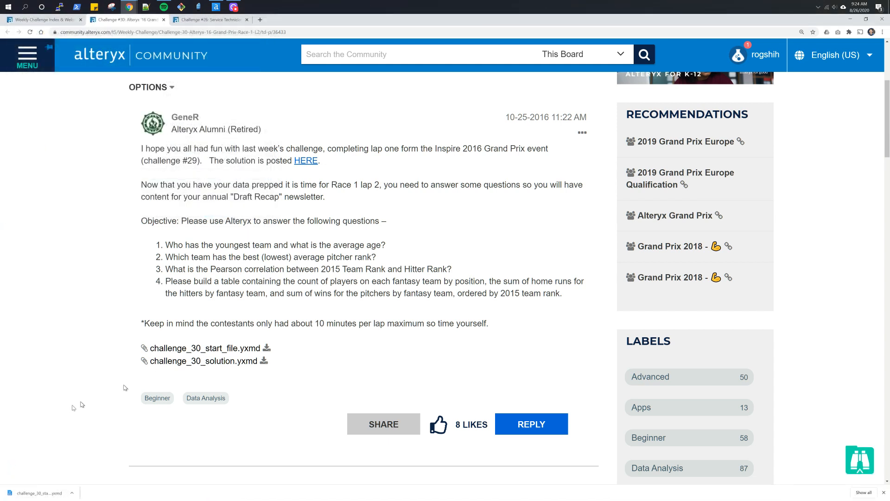
left_click(49, 493)
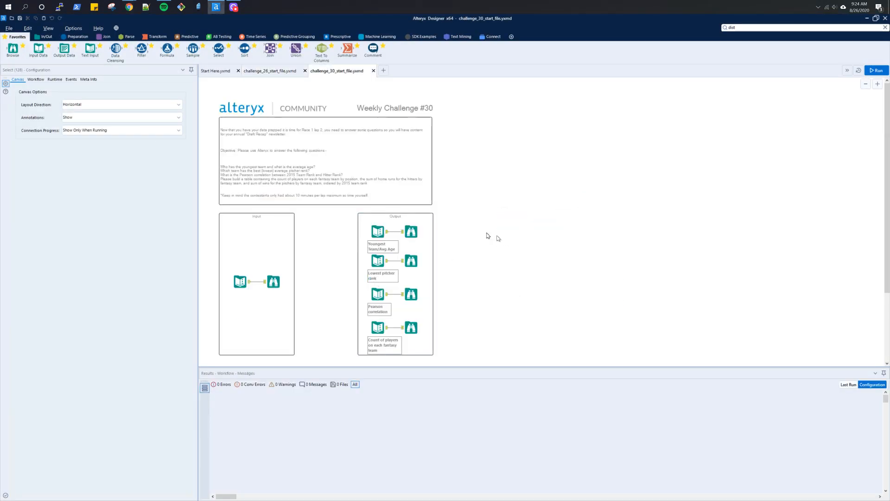
- Run the Challenge #30 start workflow
scroll(319, 232, "up", 3)
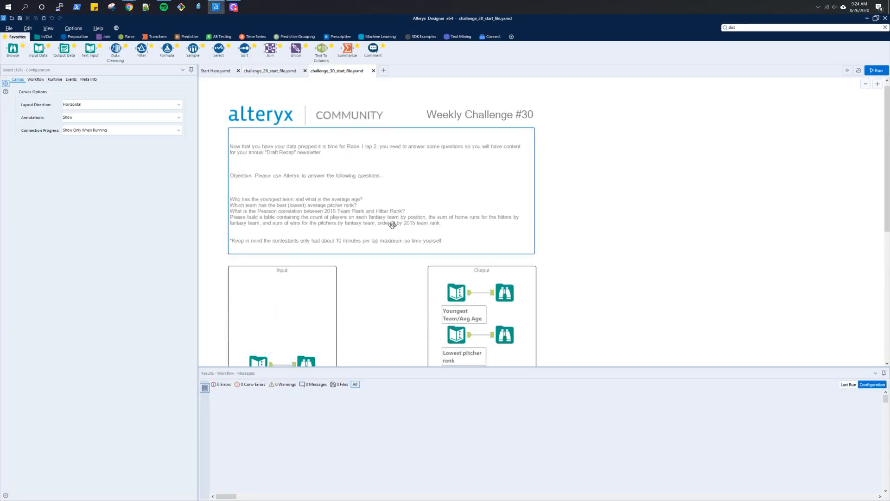
scroll(402, 204, "up", 1)
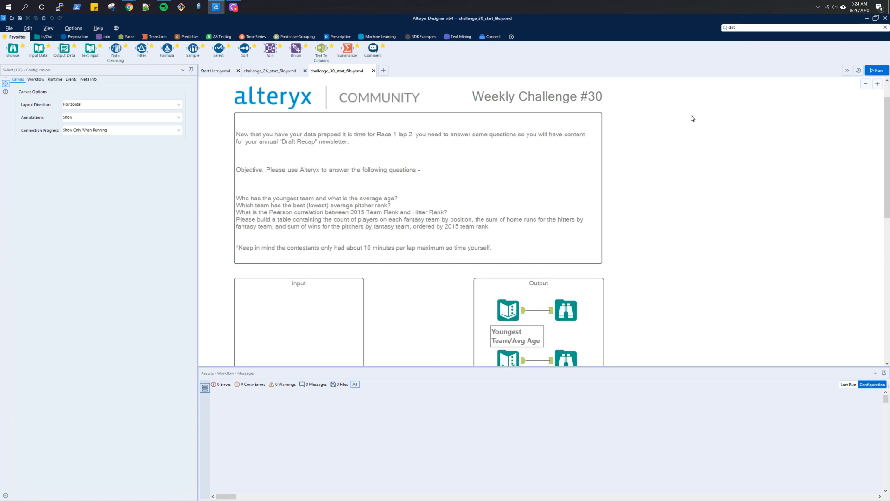
left_click(875, 70)
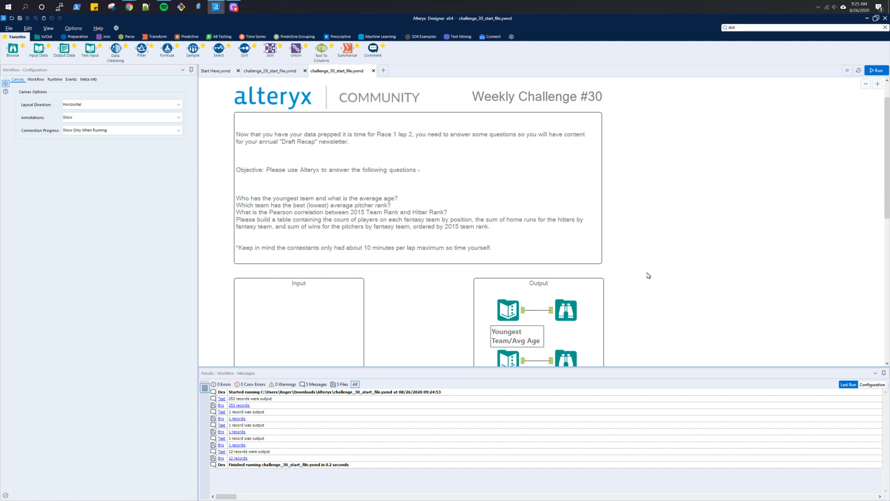
- Examine the fantasy baseball input data and the expected output sections of the Challenge #30 workflow
scroll(648, 275, "down", 1)
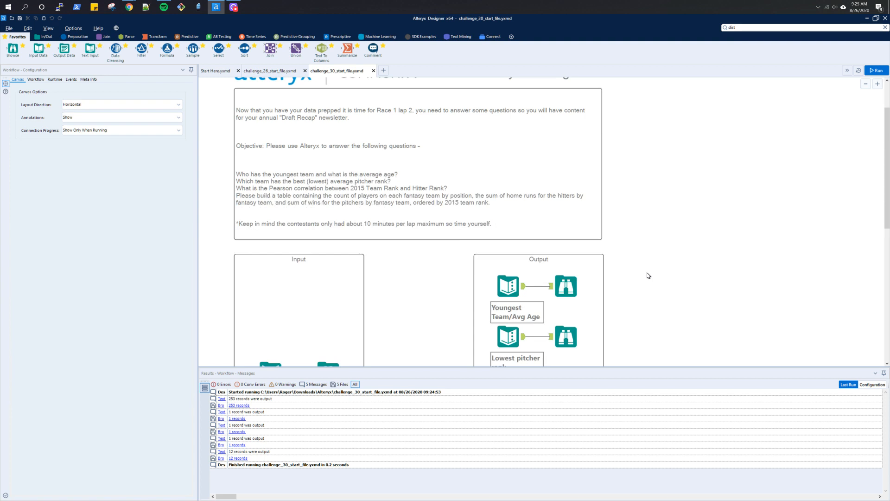
scroll(648, 275, "down", 1)
scroll(648, 275, "up", 1)
scroll(407, 293, "down", 5)
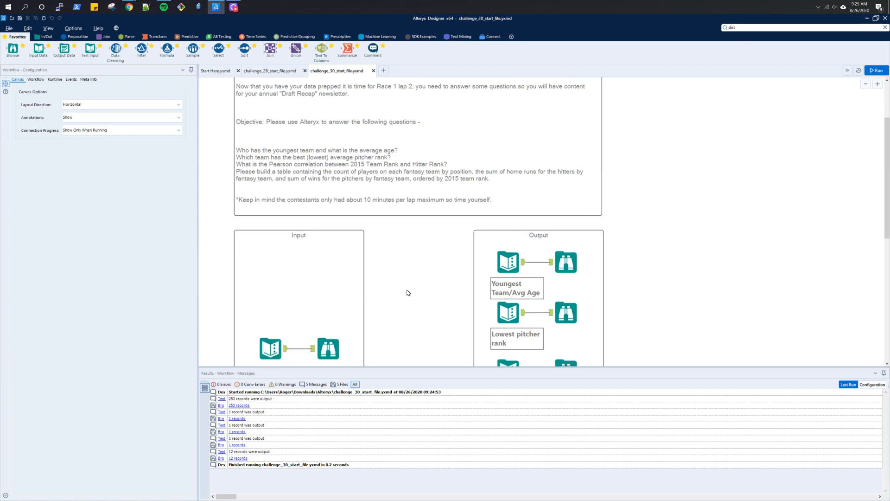
scroll(407, 293, "down", 1)
left_click(322, 229)
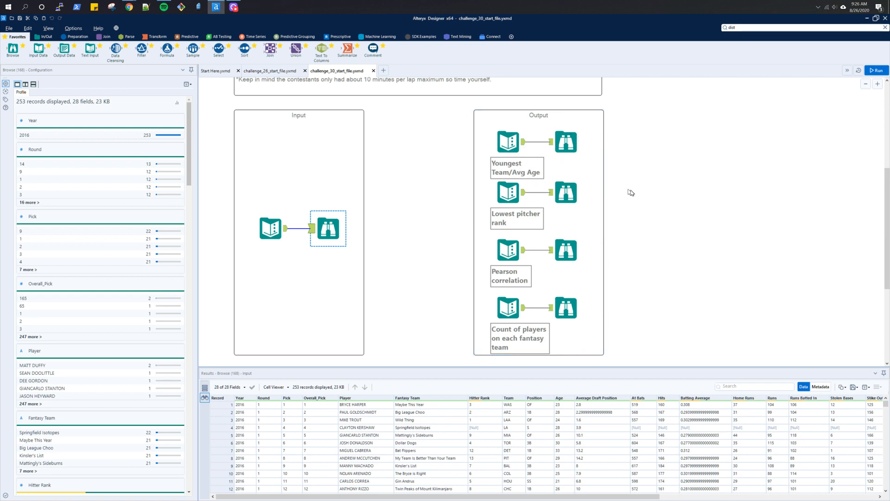
scroll(633, 197, "down", 2)
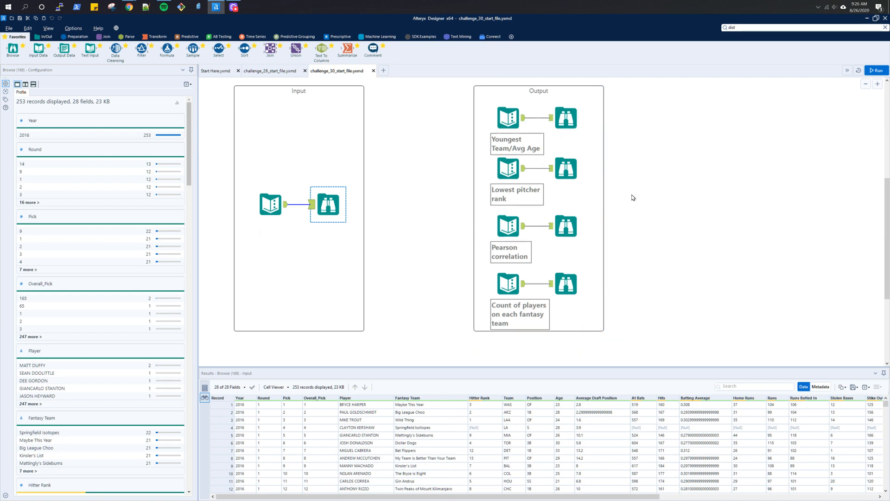
scroll(634, 197, "down", 1)
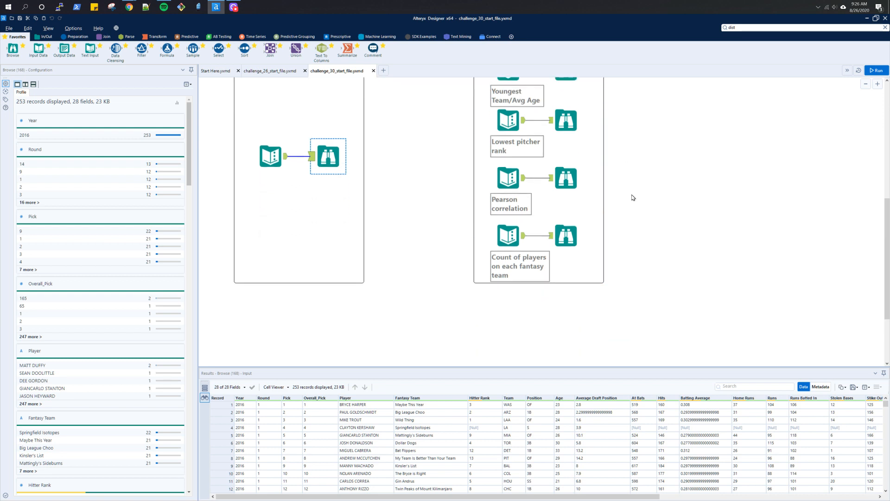
scroll(633, 198, "up", 1)
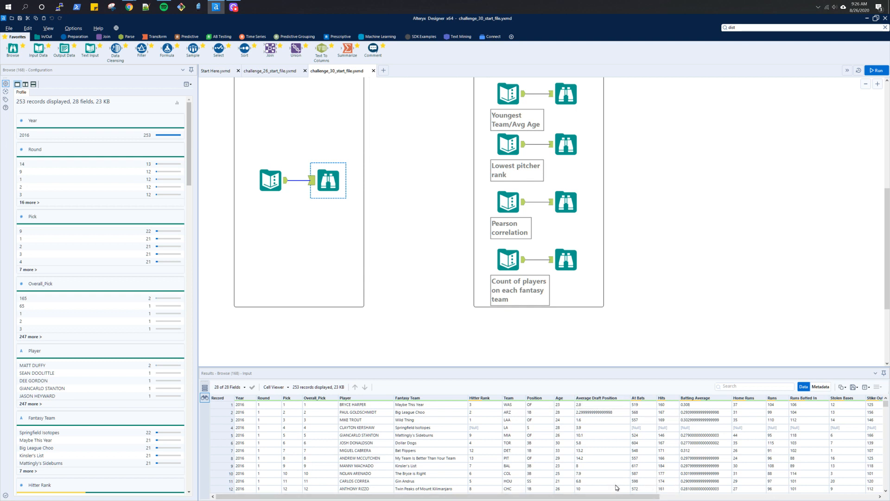
mouse_move(603, 496)
left_mouse_down()
mouse_move(855, 494)
mouse_move(616, 499)
left_mouse_up()
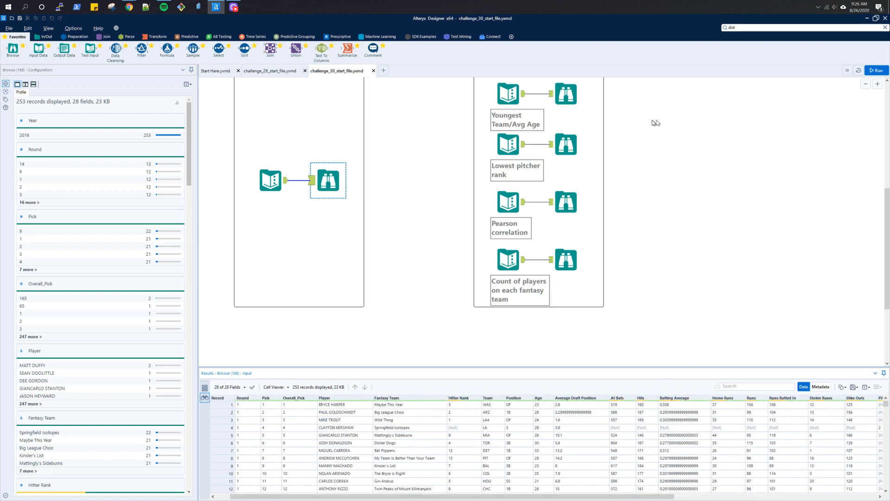
- Check the expected youngest team output and add a Summarize tool below the input data tool
left_click(566, 98)
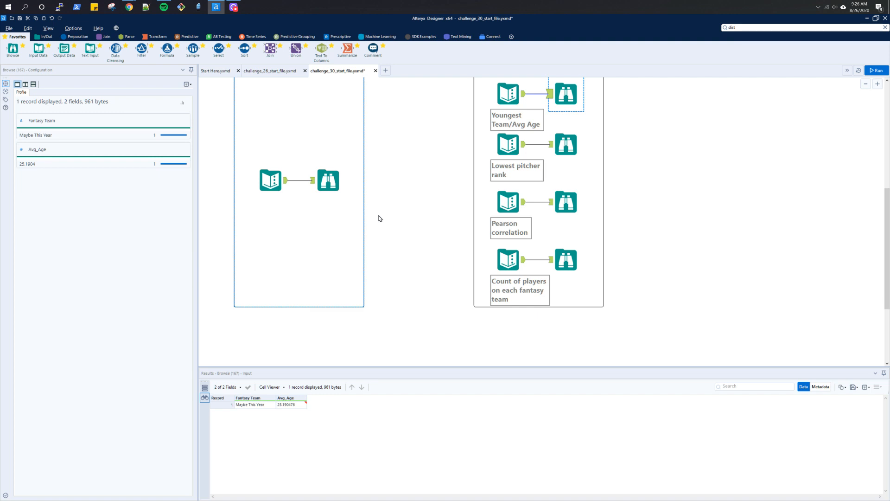
left_click_drag(347, 48, 376, 347)
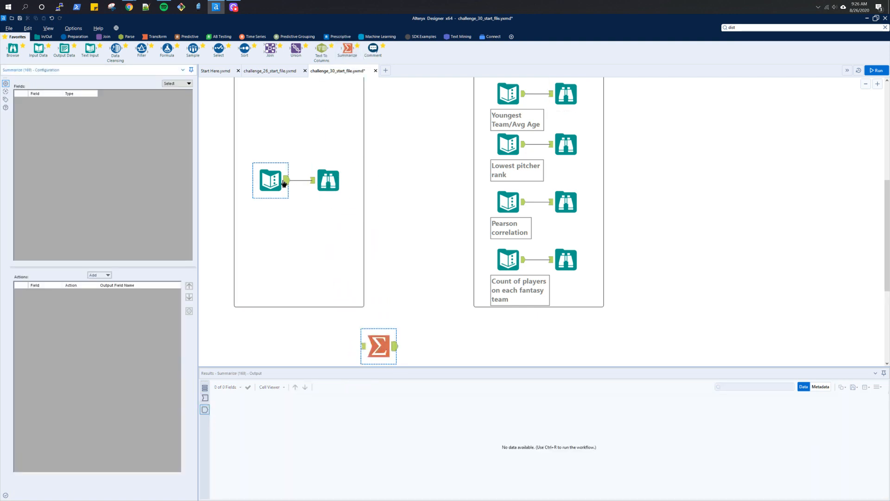
- Connect the input data to the Summarize tool, grouping by Team and averaging Age
left_click_drag(284, 183, 364, 146)
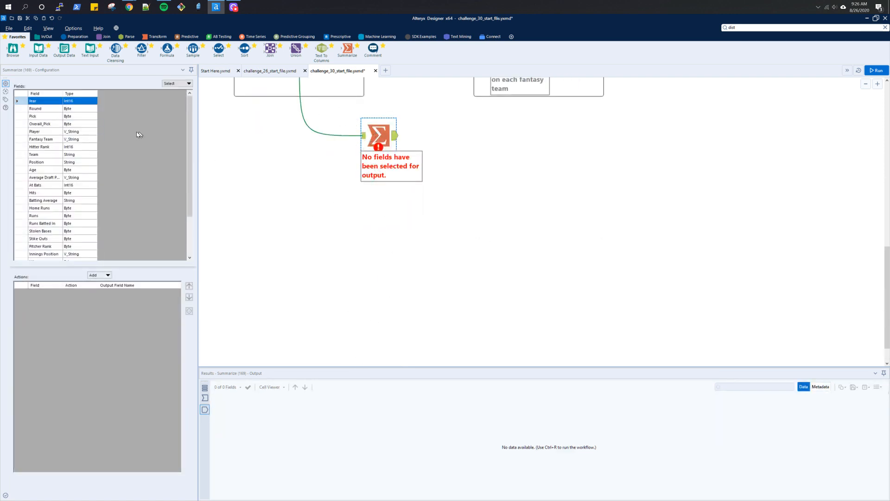
left_click(44, 155)
left_click(93, 275)
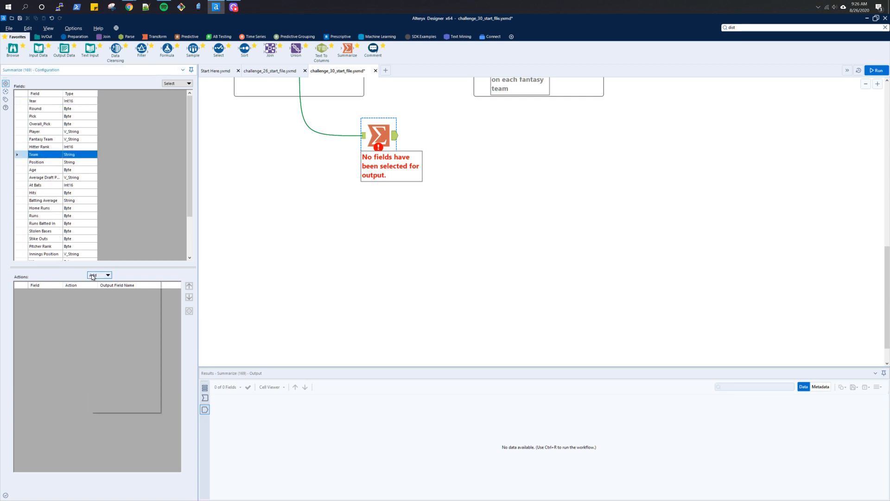
left_click(98, 283)
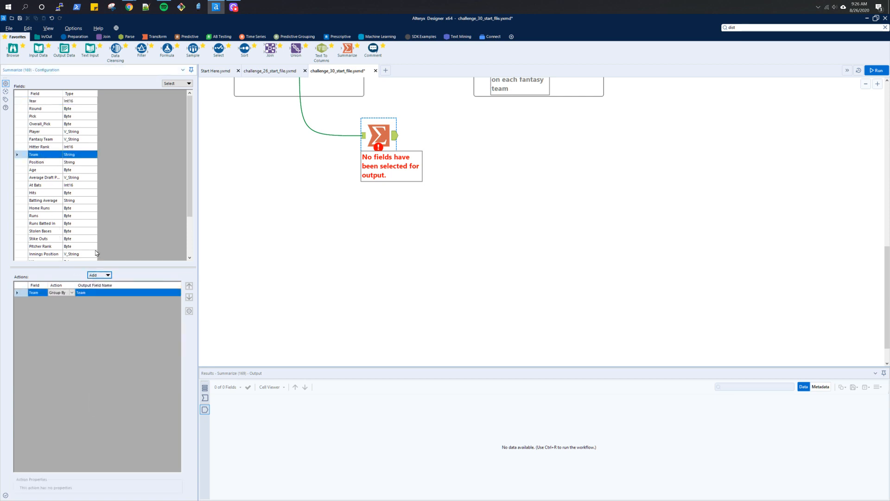
left_click(48, 171)
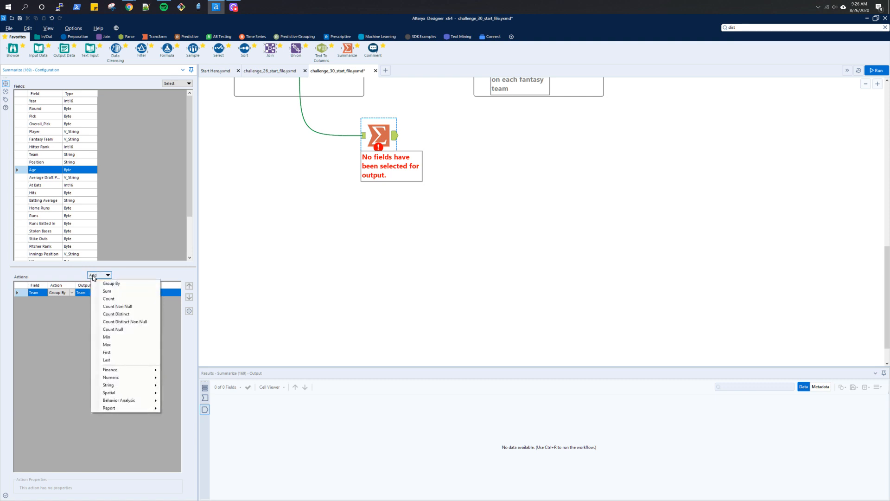
mouse_move(135, 377)
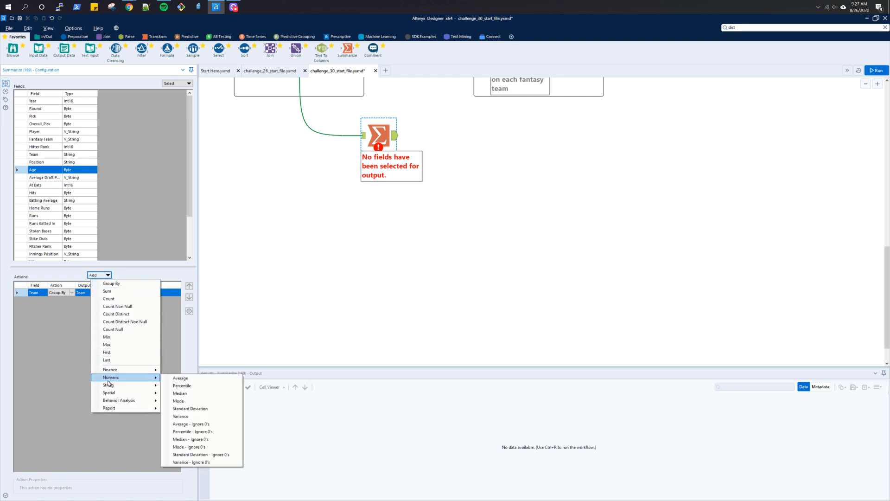
left_click(176, 379)
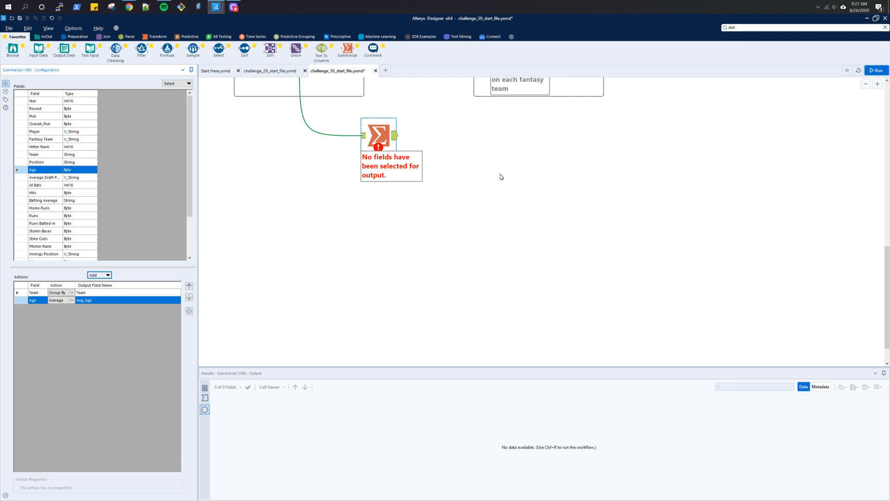
- Run the workflow and review the average age per team alongside the input data
key("ctrl+r")
scroll(596, 223, "up", 1)
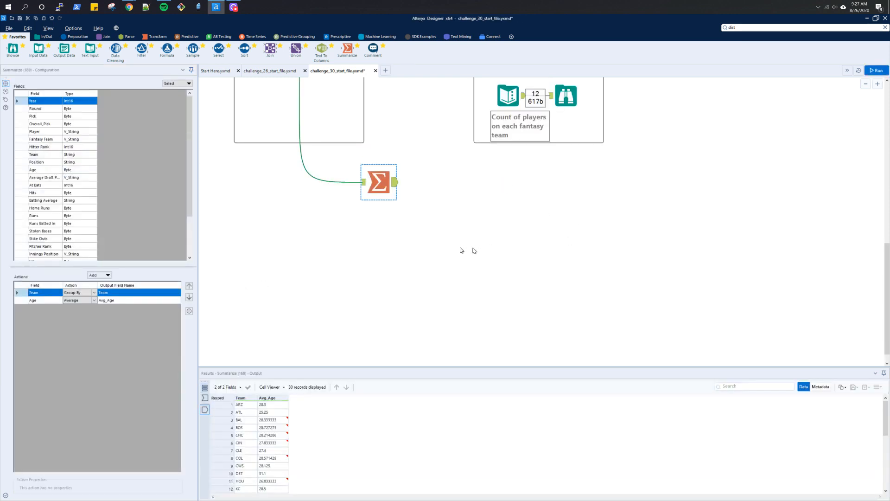
scroll(373, 182, "up", 1)
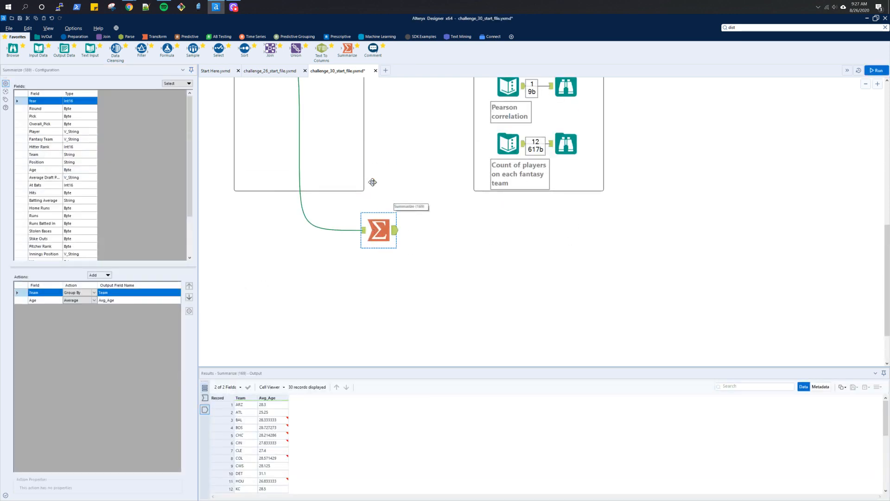
scroll(373, 182, "up", 1)
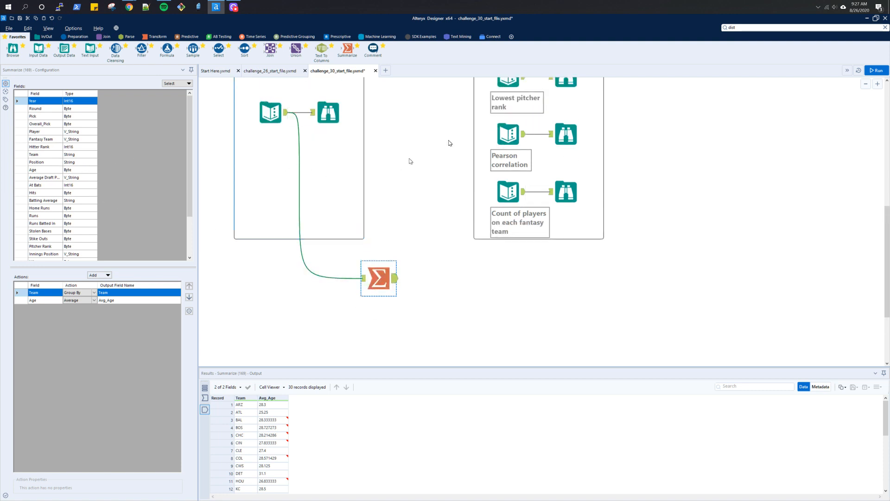
scroll(413, 157, "up", 1)
left_click(287, 167)
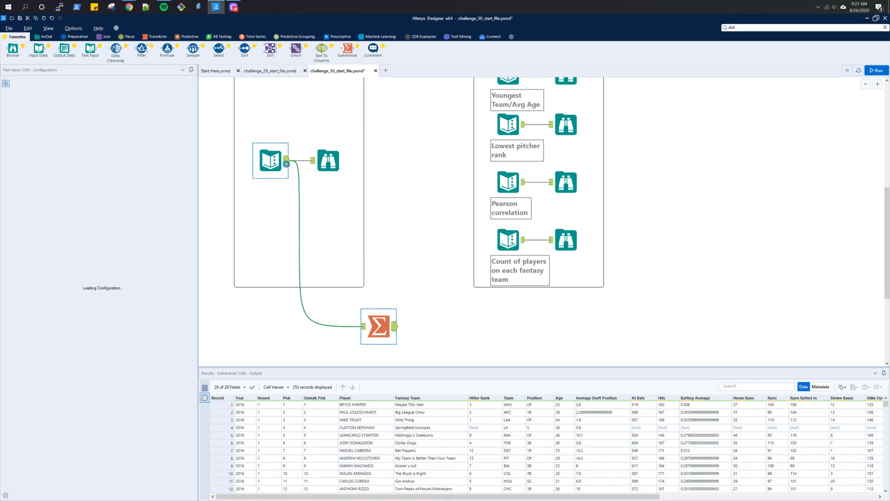
left_click(376, 332)
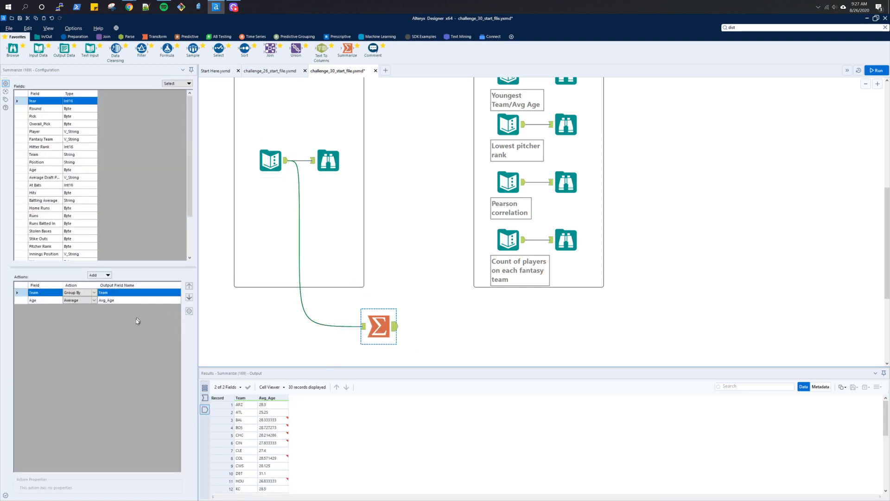
- Replace the Team grouping with a Fantasy Team grouping placed above Age, and run the workflow
left_click(123, 291)
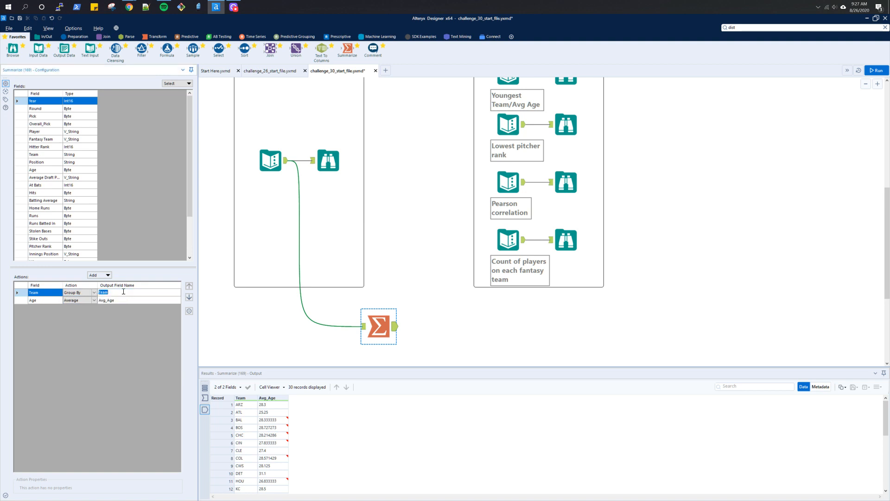
left_click(190, 310)
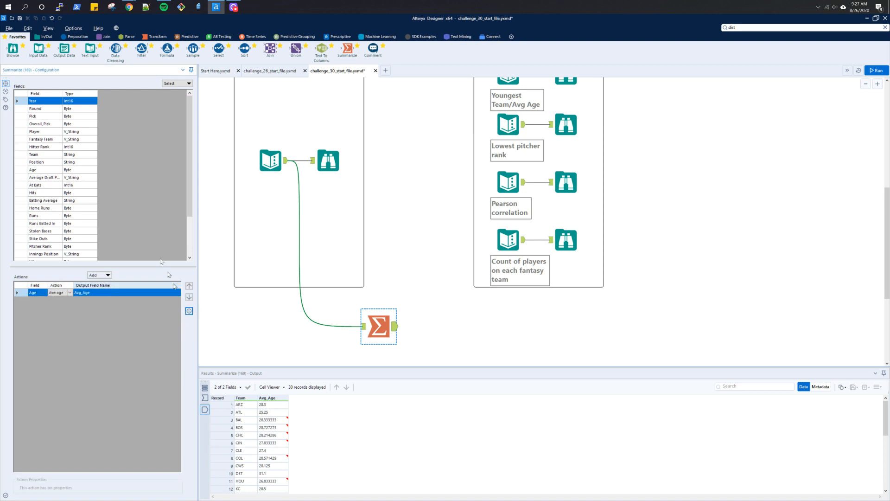
left_click(48, 139)
left_click(102, 275)
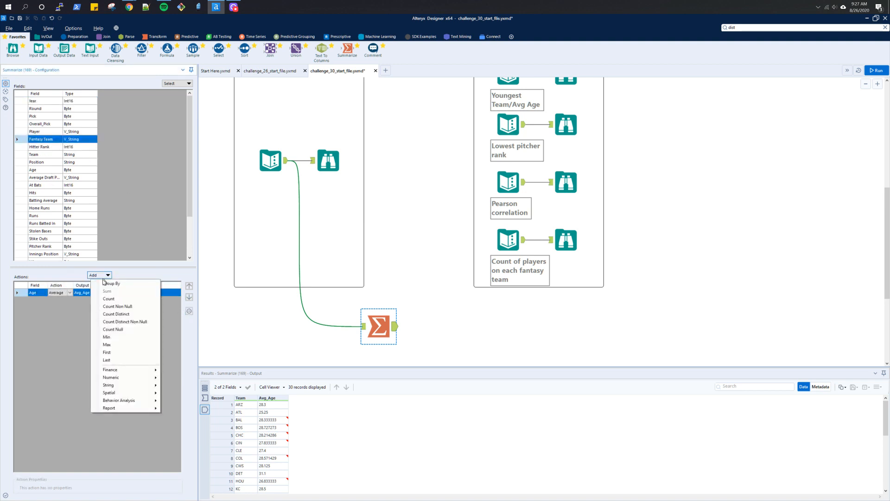
left_click(110, 283)
left_click(189, 286)
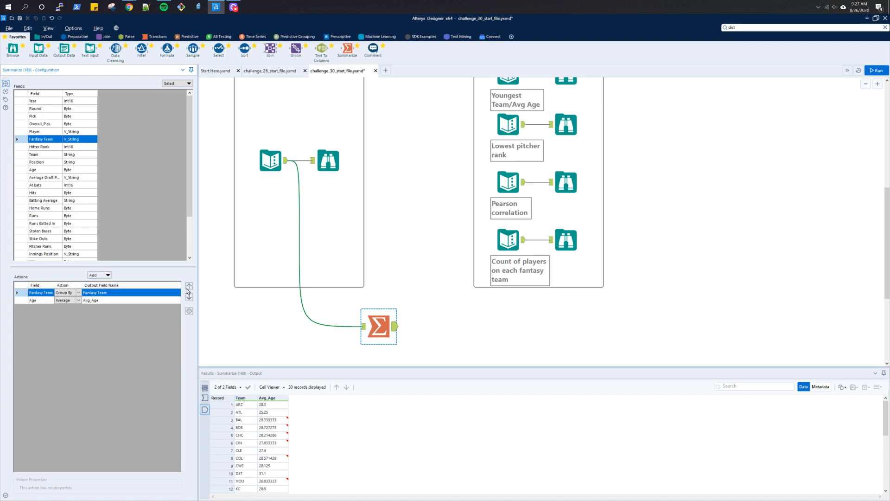
key("ctrl+r")
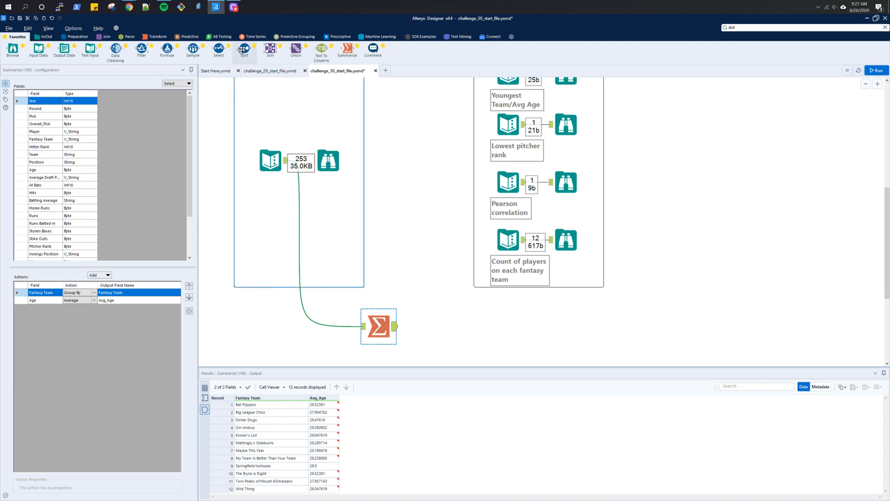
- Add Sort and Sample tools after the Summarize tool and sort by Avg_Age ascending
left_click_drag(242, 50, 436, 318)
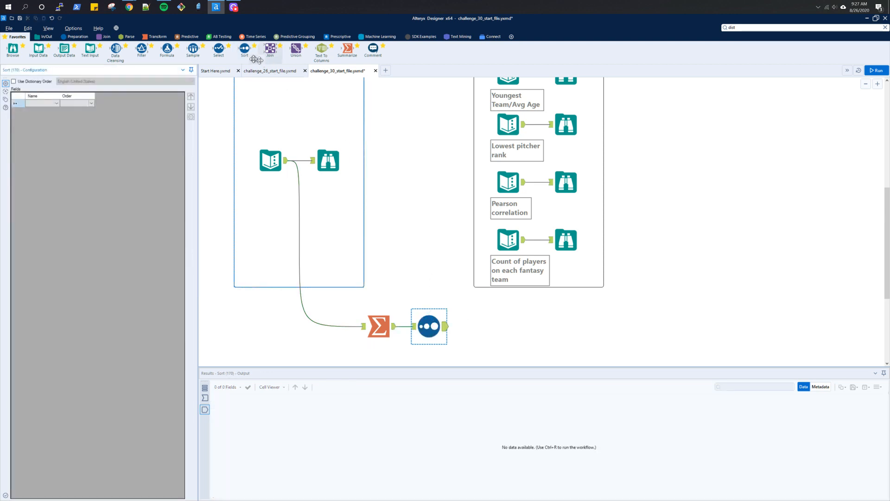
left_click_drag(192, 50, 485, 327)
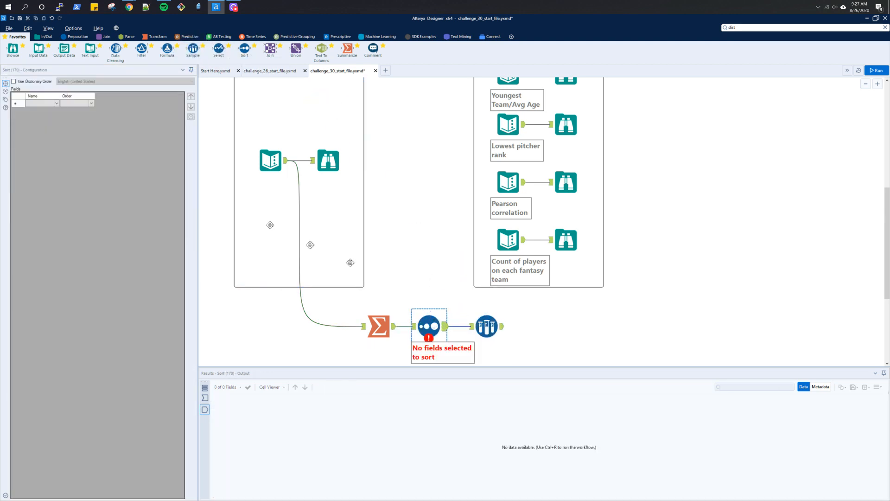
left_click(56, 103)
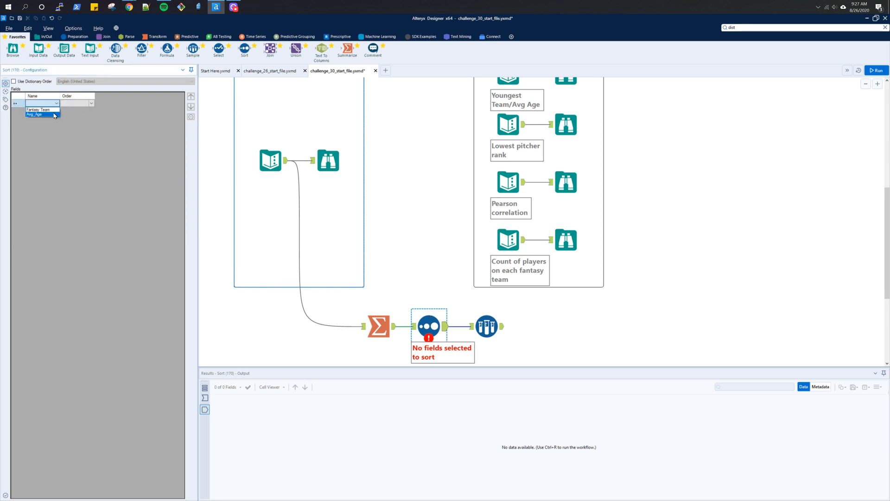
left_click(54, 114)
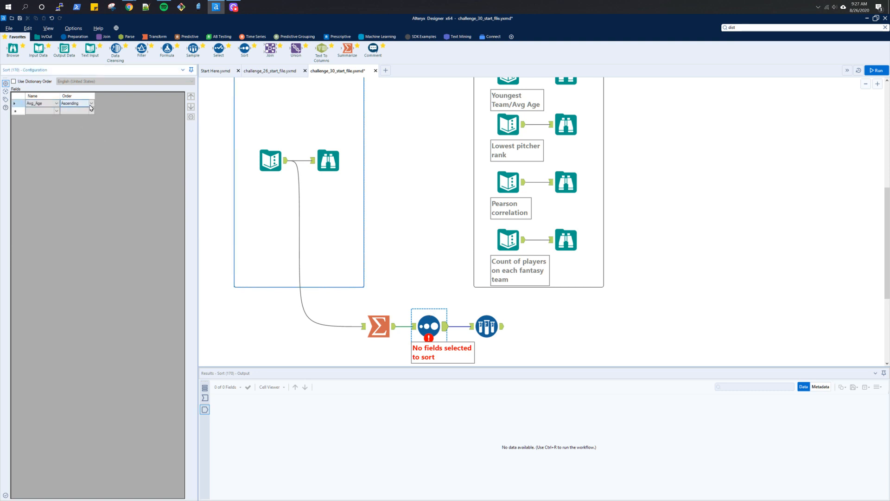
- Set the Sample tool to keep the first 1 row and run the workflow
left_click(486, 326)
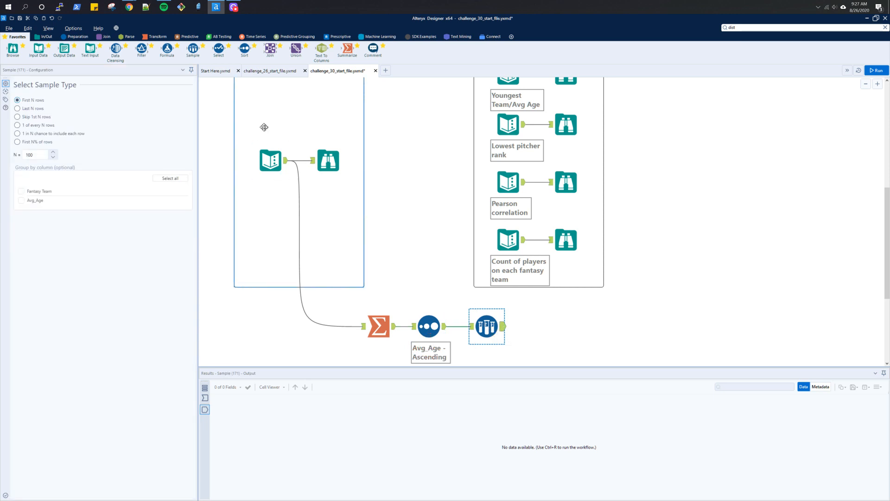
left_click(38, 157)
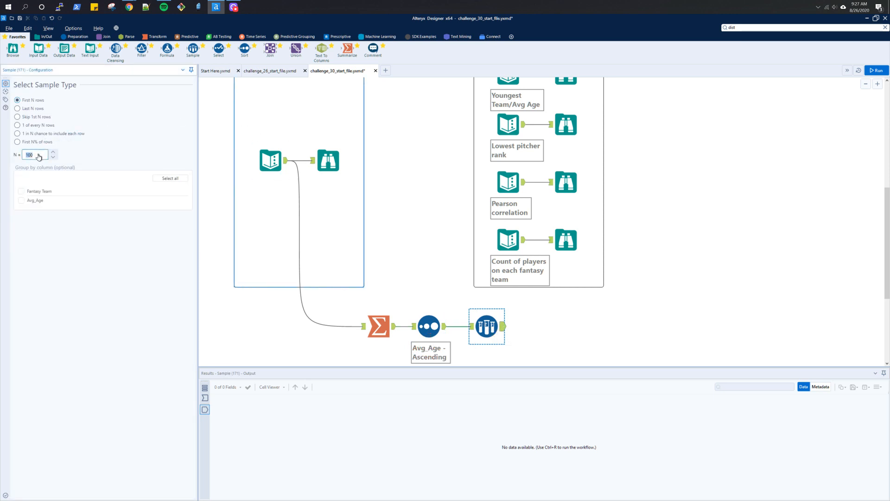
key("ctrl+r")
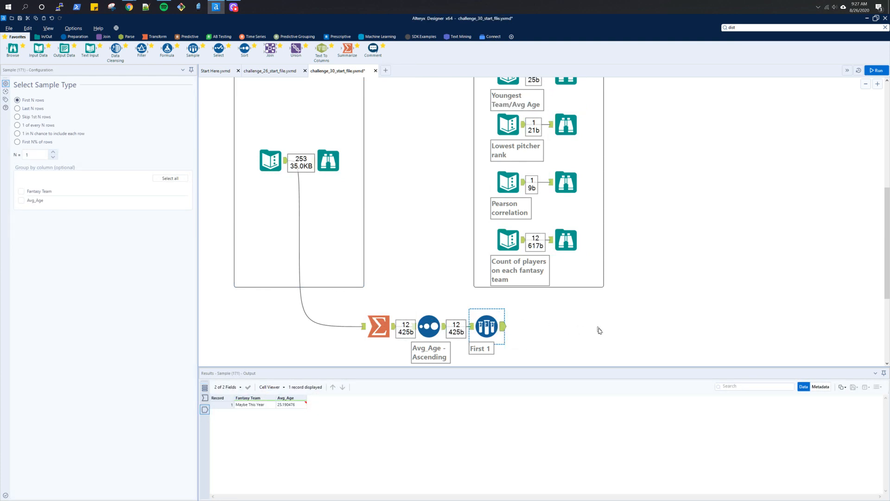
- Compare the result with the expected youngest team and lowest pitcher rank outputs and reread the challenge questions
scroll(581, 103, "up", 1)
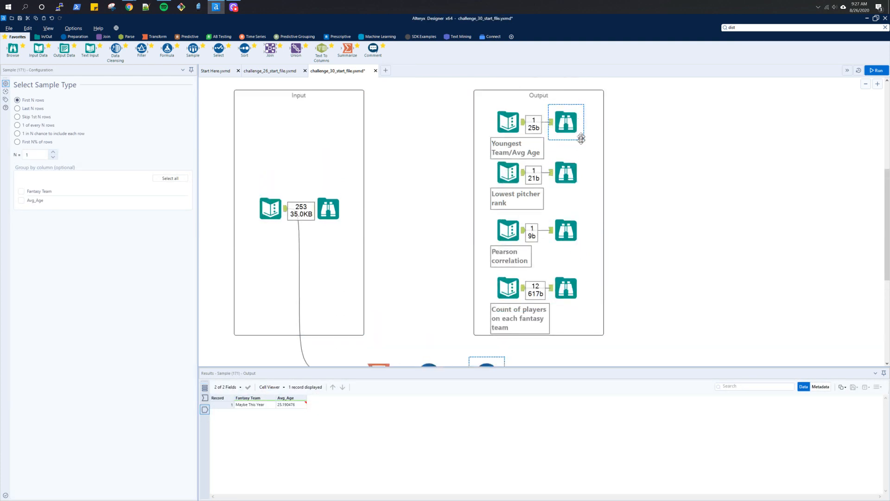
left_click(571, 127)
left_click(576, 178, "ctrl")
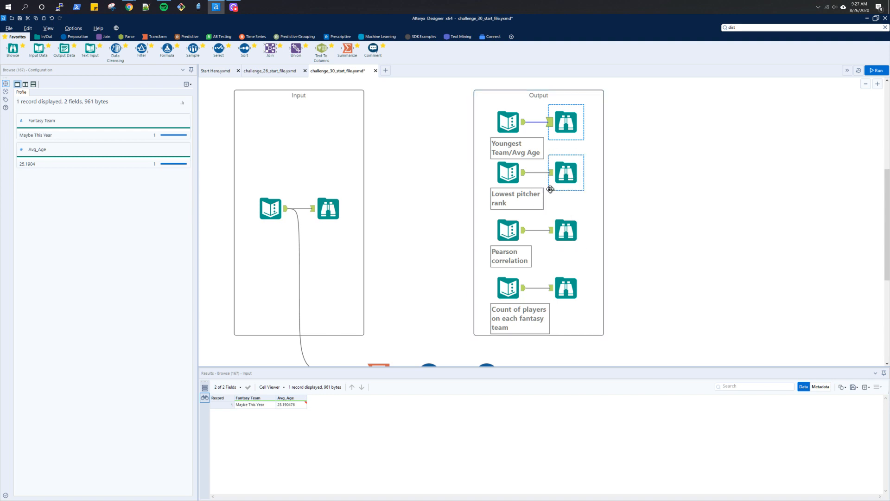
scroll(531, 201, "up", 1)
scroll(531, 202, "up", 2)
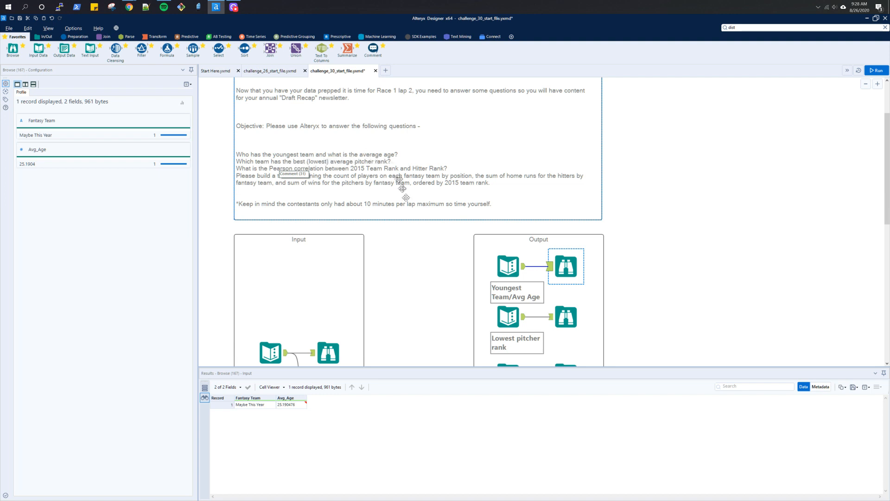
scroll(412, 242, "down", 5)
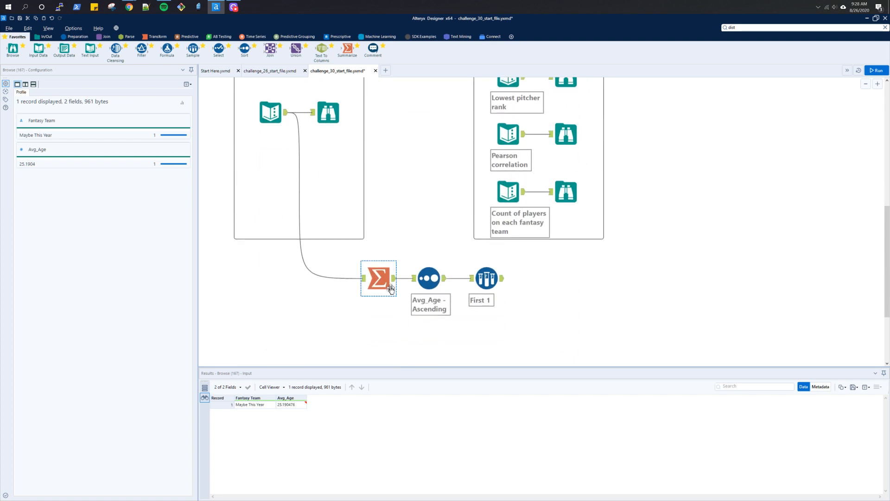
- Add a second Summarize tool below the first and connect the input data to it
left_click_drag(348, 58, 383, 341)
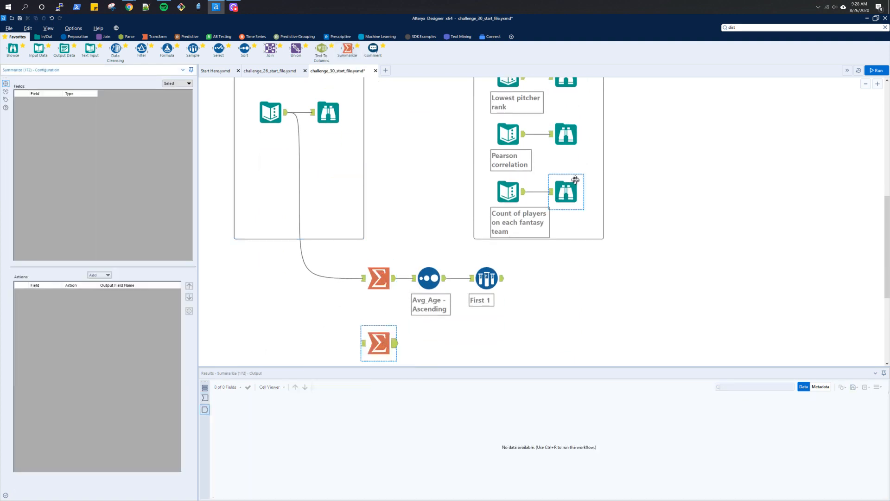
scroll(568, 190, "up", 1)
left_click(574, 130)
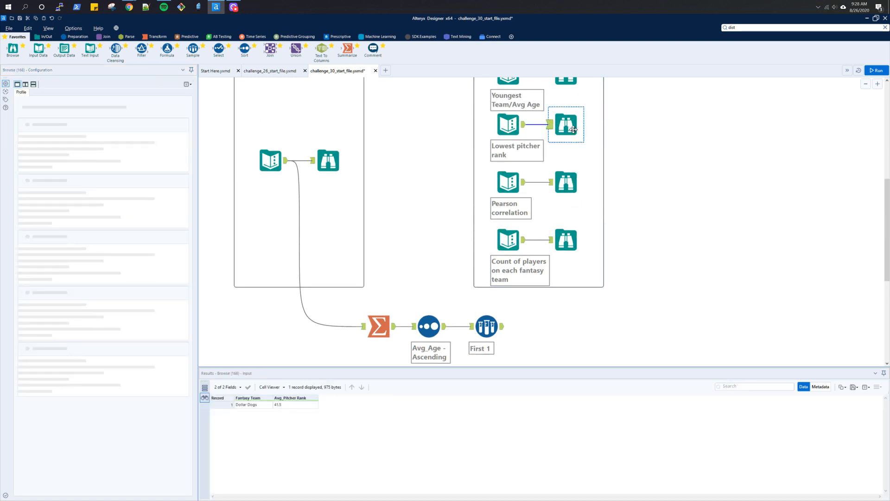
scroll(517, 228, "down", 2)
left_click_drag(287, 88, 369, 321)
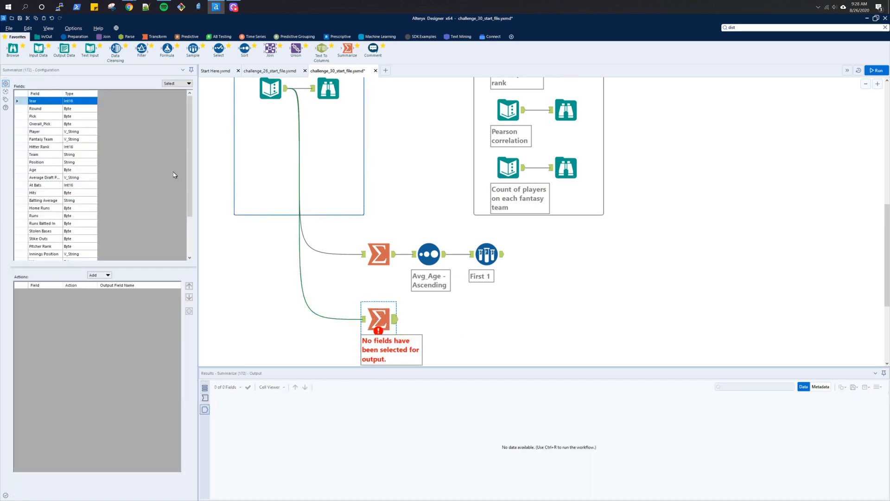
- In the second Summarize tool, group by Fantasy Team and average Pitcher Rank
left_click(56, 141)
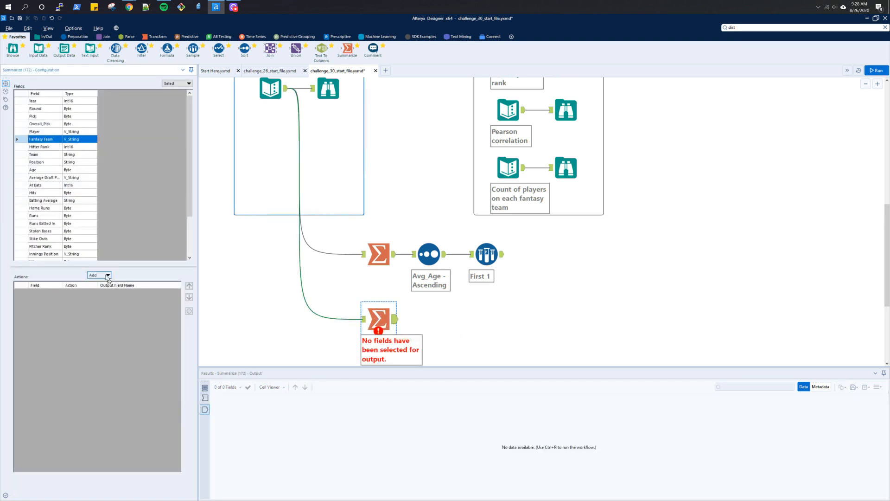
left_click(99, 275)
left_click(105, 284)
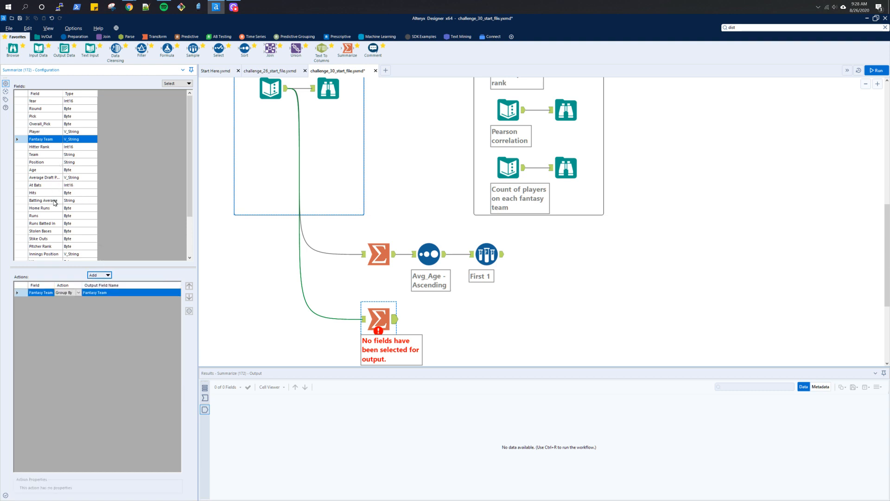
scroll(55, 226, "down", 3)
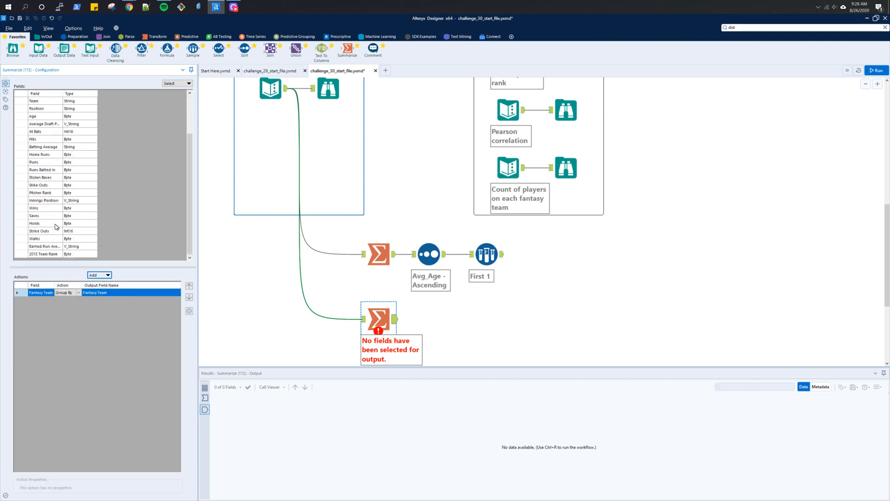
left_click(46, 193)
left_click(107, 276)
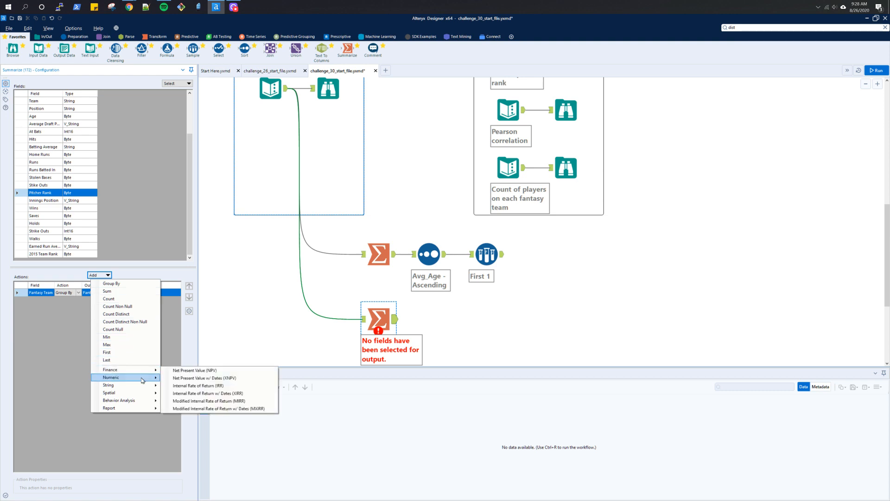
left_click(163, 380)
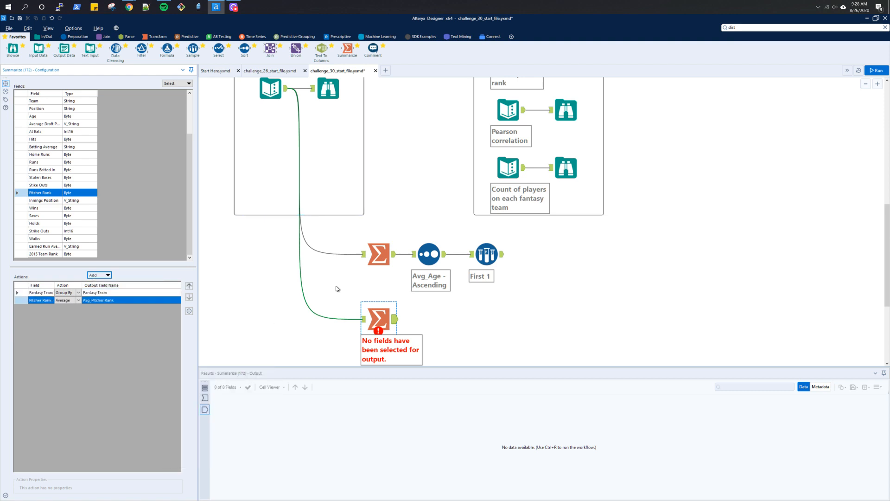
- Duplicate the Sort and Sample tools and connect the copies after the second Summarize tool
left_click_drag(486, 258, 492, 259)
left_click(434, 254)
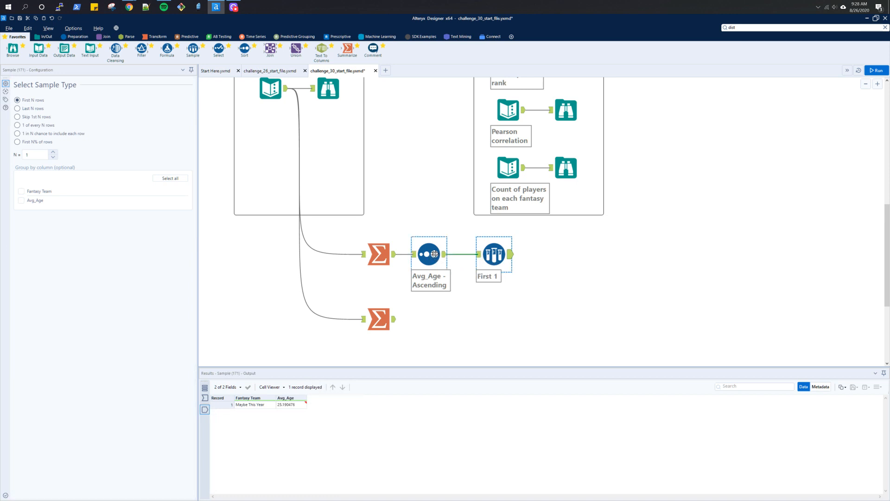
left_click_drag(524, 290, 403, 232)
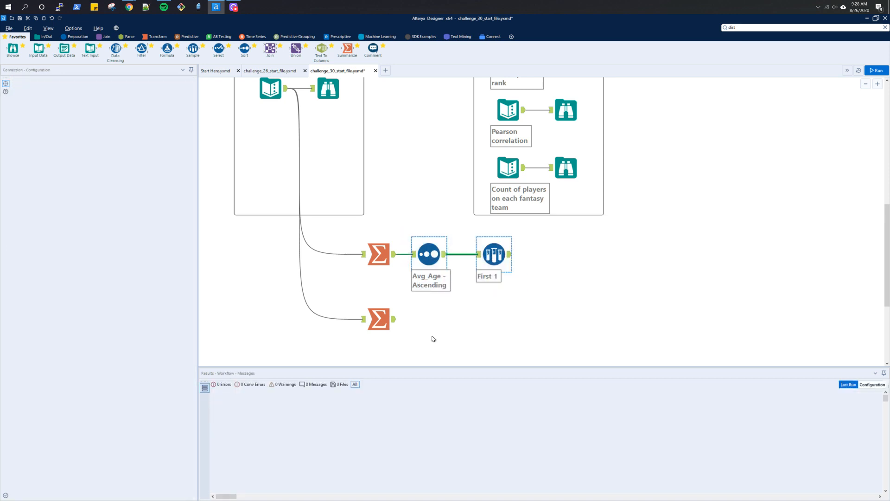
key("ctrl+c")
key("ctrl+v")
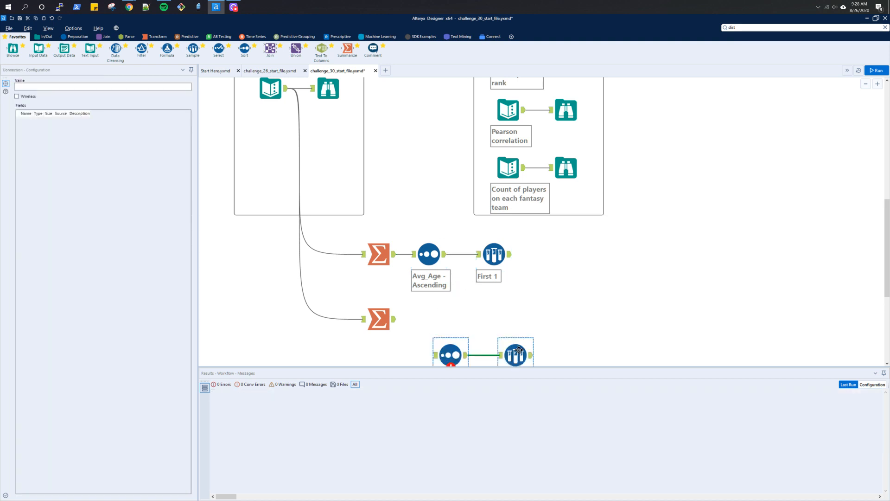
left_click_drag(515, 353, 499, 311)
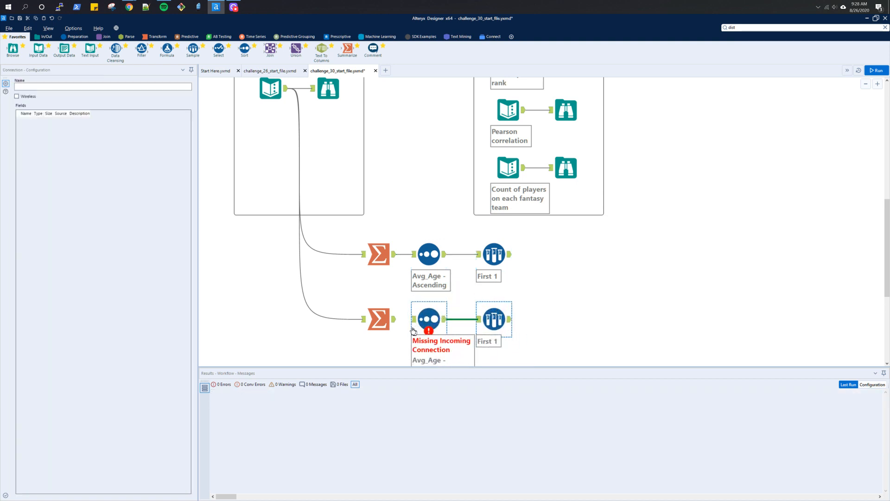
left_click_drag(397, 320, 422, 319)
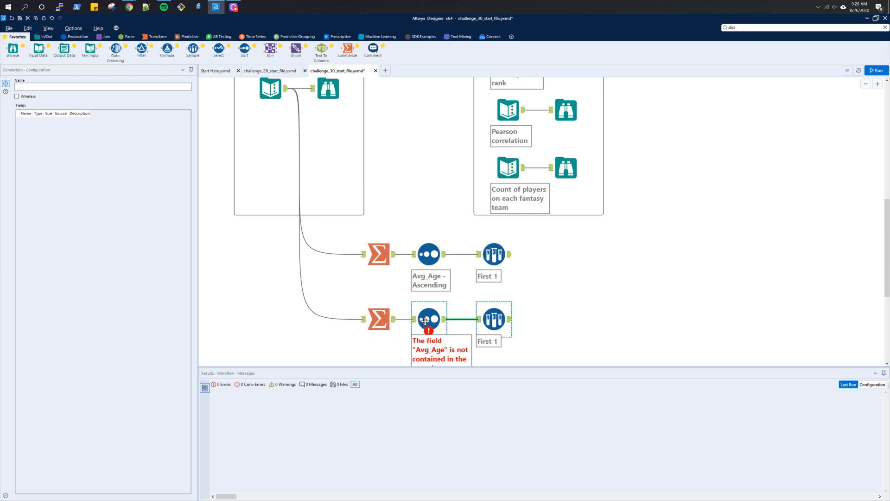
- Set the copied Sort tool to sort by Avg_Pitcher Rank ascending and run the workflow
left_click(428, 320)
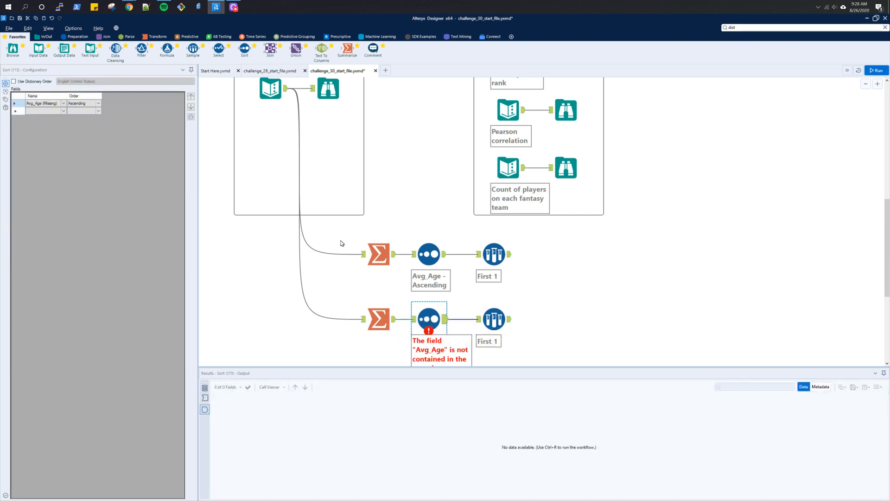
left_click(63, 103)
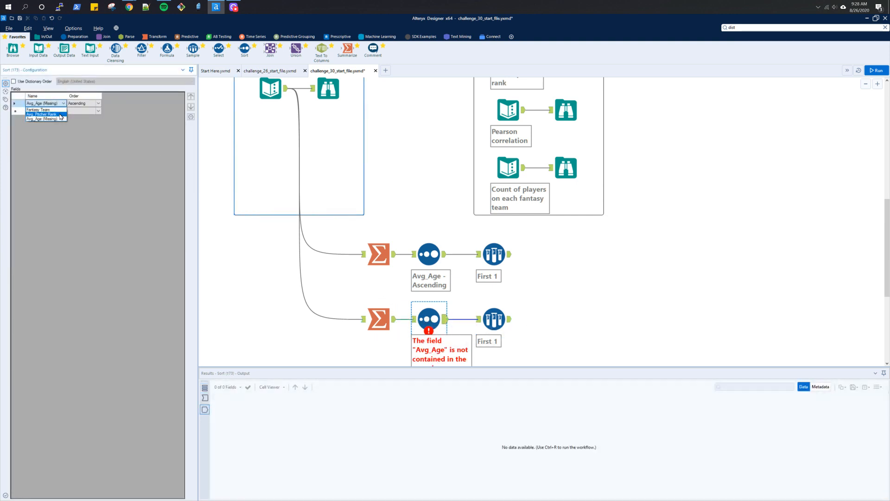
left_click(61, 115)
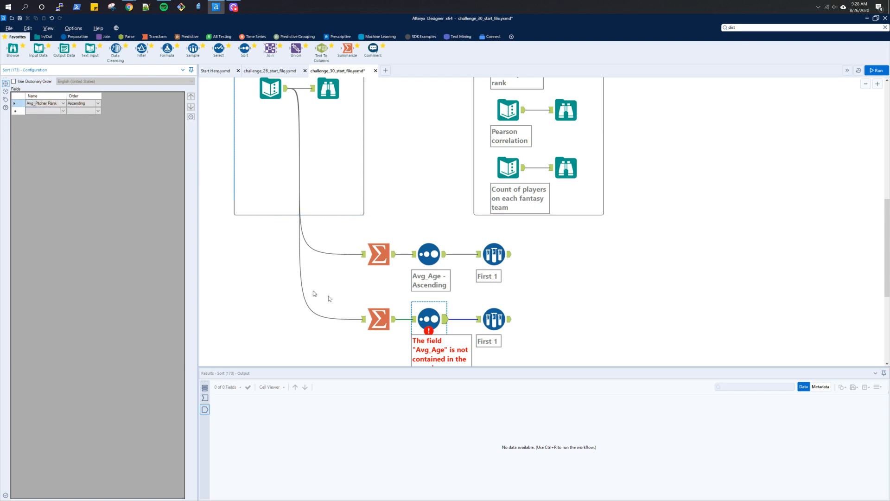
left_click(488, 325)
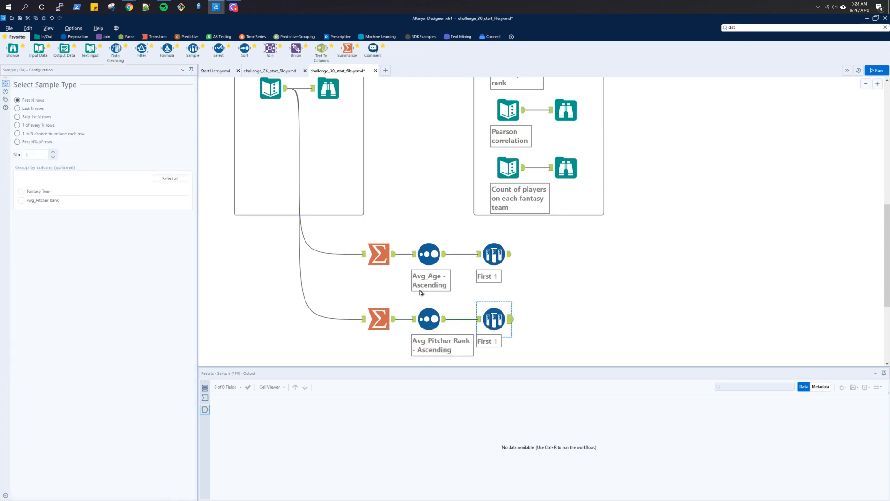
left_click(35, 157)
key("ctrl+r")
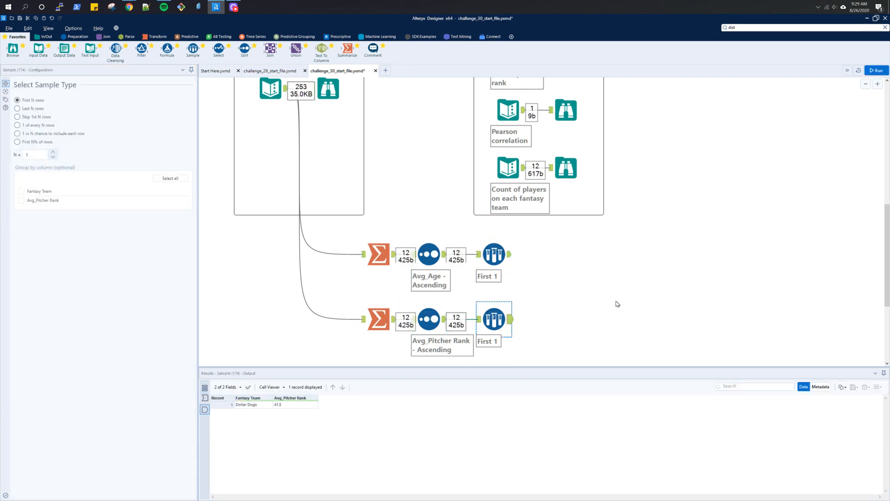
- Compare the result with the expected lowest pitcher rank output and reread the challenge questions
scroll(598, 227, "up", 2)
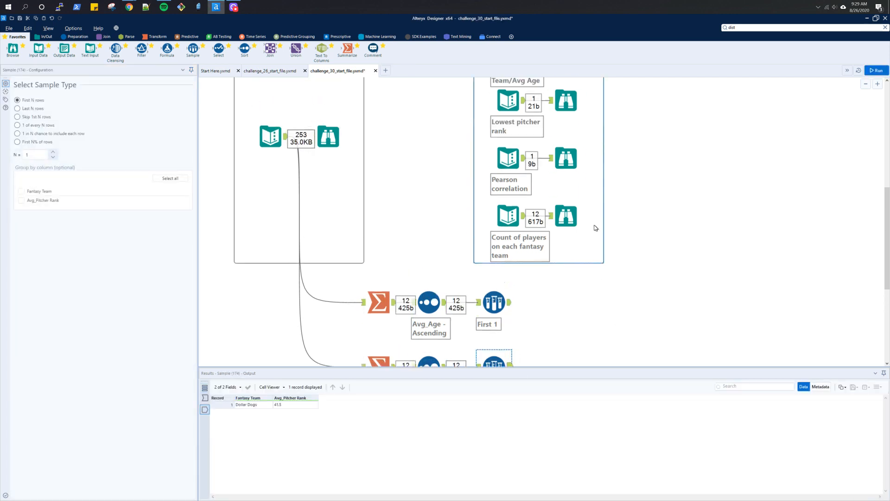
scroll(592, 224, "up", 2)
left_click(566, 149)
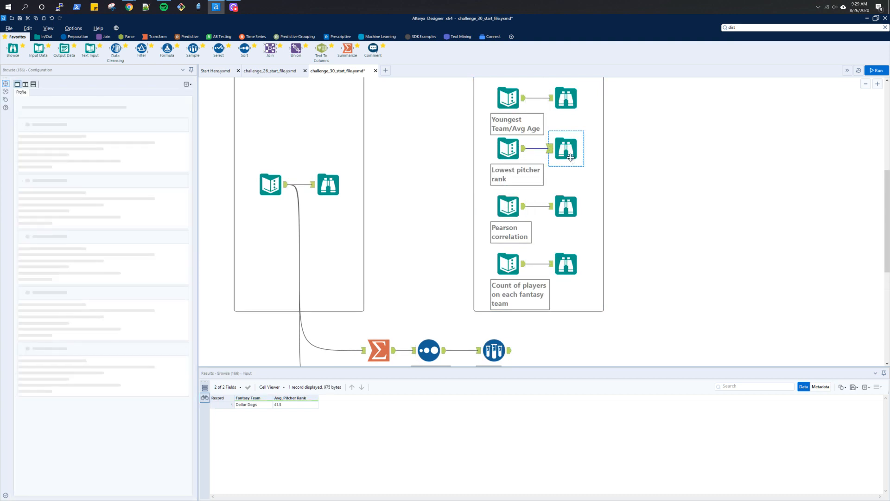
scroll(497, 194, "up", 4)
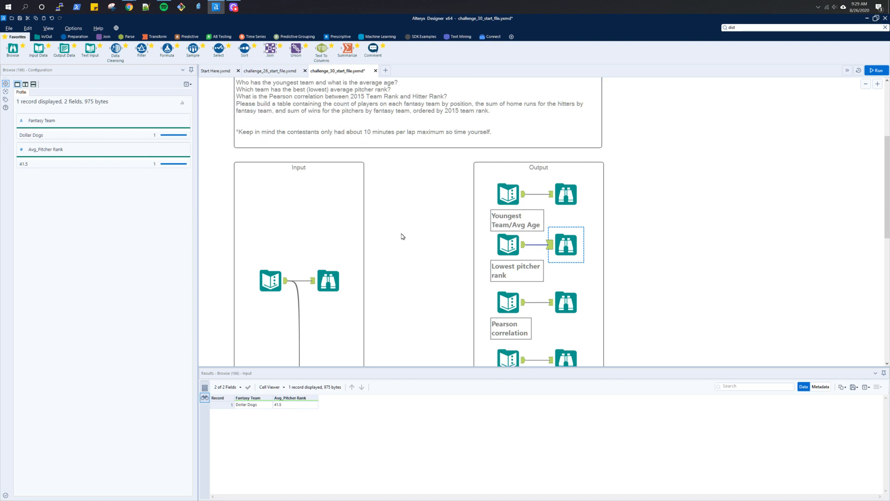
- Search for the Pearson Correlation tool and place it on the canvas below the pitcher rank branch
left_click(782, 27)
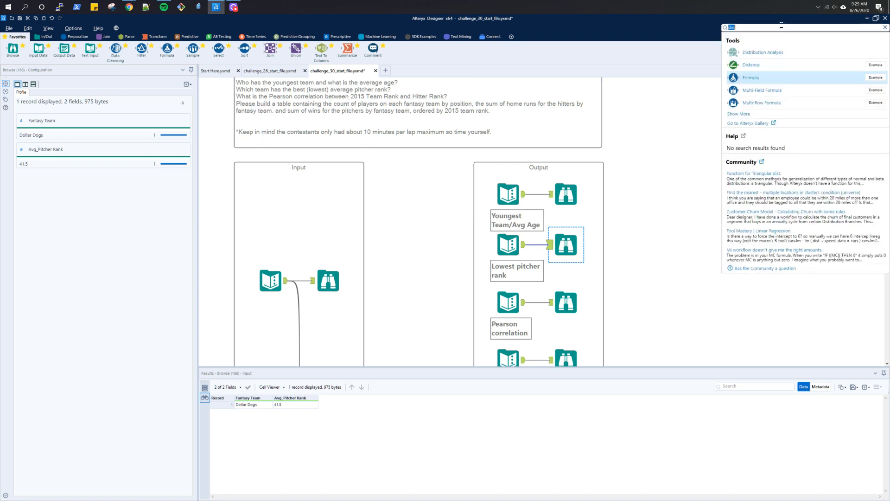
type("pearson")
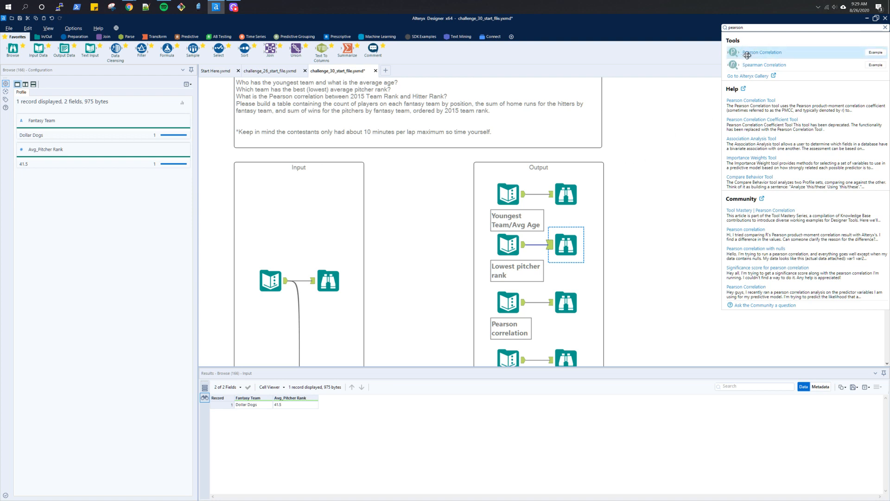
left_click_drag(741, 52, 431, 339)
scroll(431, 335, "down", 4)
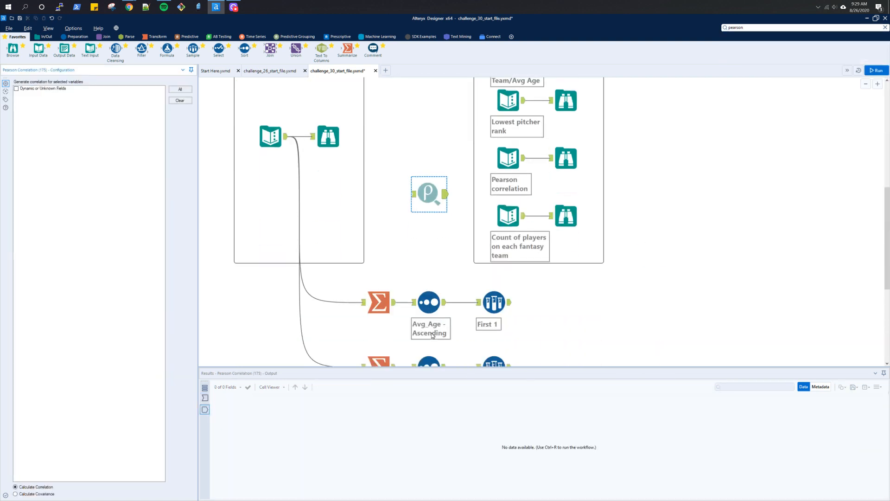
scroll(431, 335, "down", 1)
left_click_drag(423, 105, 430, 356)
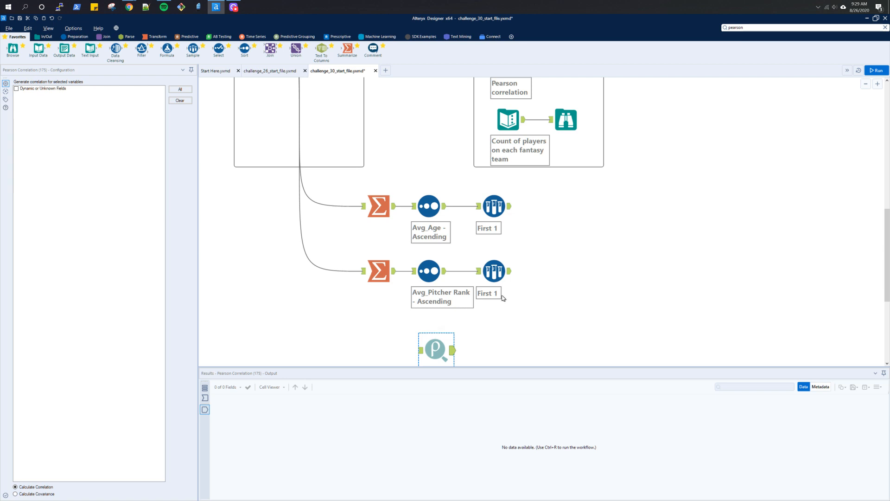
- Examine the input data's fields and the expected Pearson correlation output
scroll(503, 298, "up", 7)
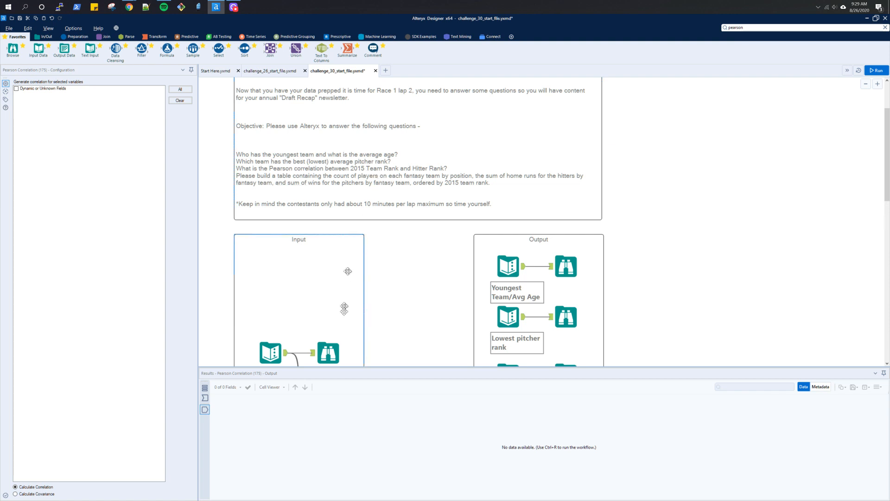
scroll(346, 304, "down", 1)
left_click(270, 304)
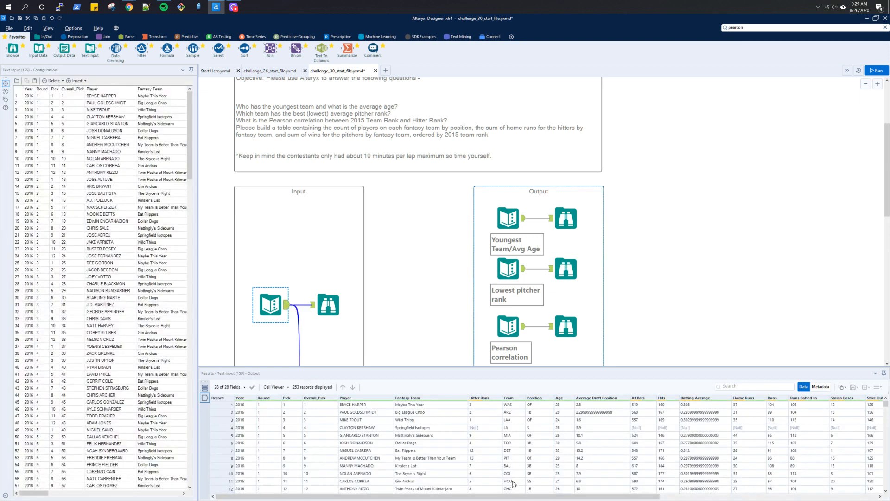
scroll(449, 451, "down", 9)
scroll(448, 451, "down", 20)
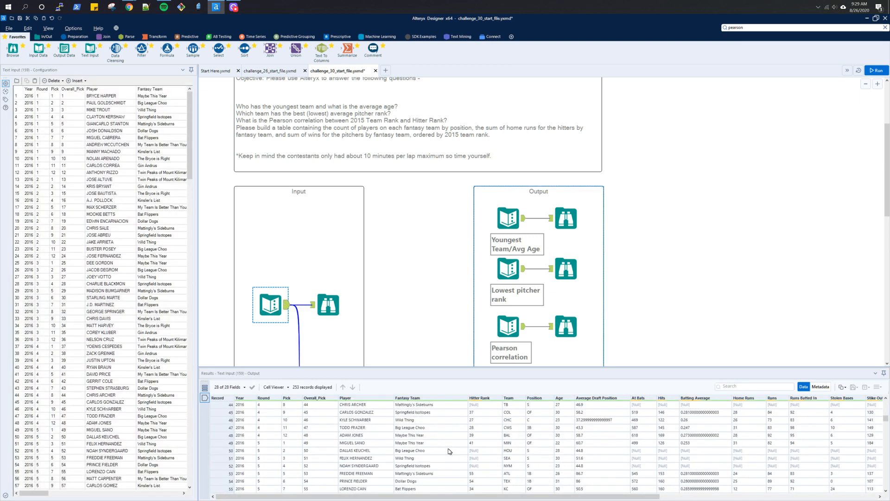
scroll(448, 451, "down", 10)
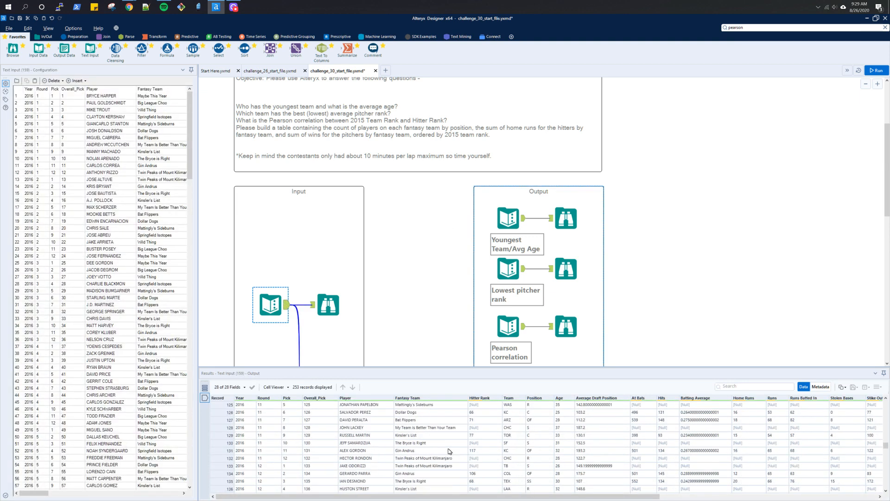
scroll(449, 451, "down", 2)
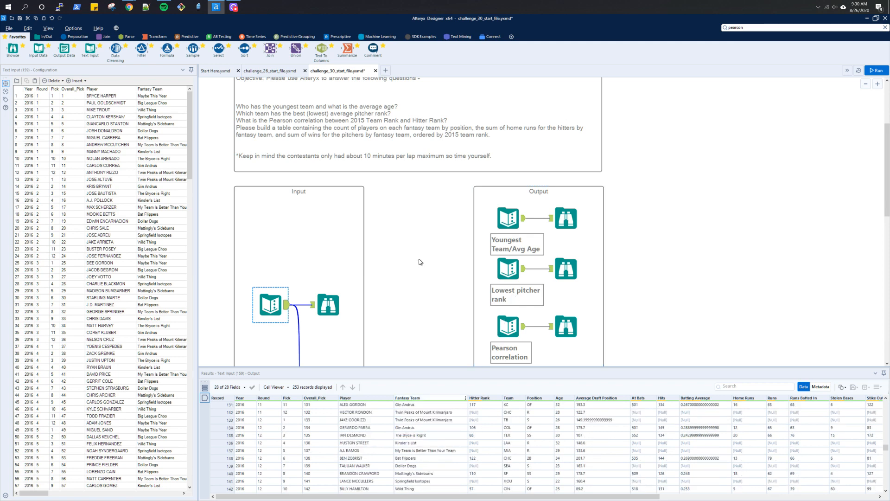
left_click(576, 329)
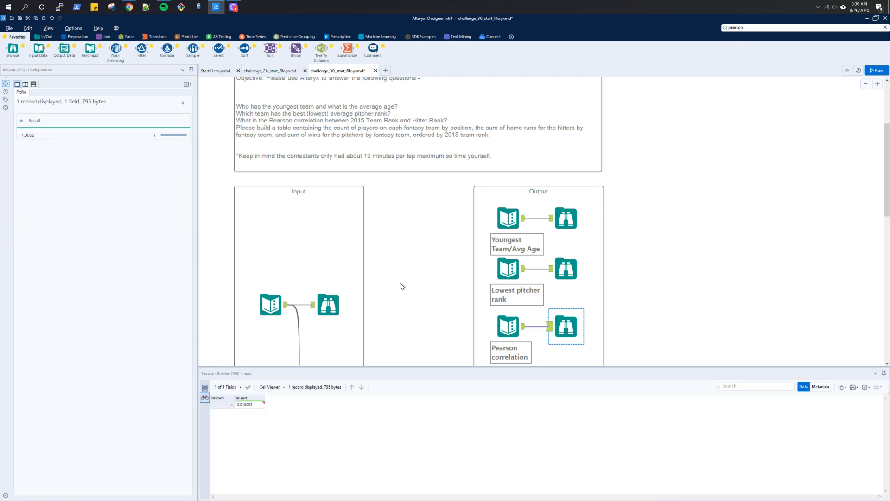
- Connect the input data to the Pearson Correlation tool
scroll(401, 284, "down", 8)
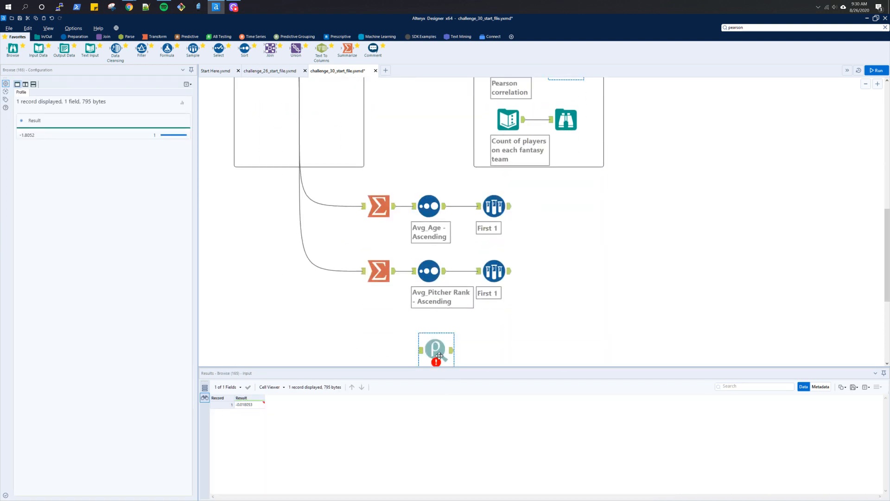
left_click(439, 355)
scroll(304, 195, "up", 3)
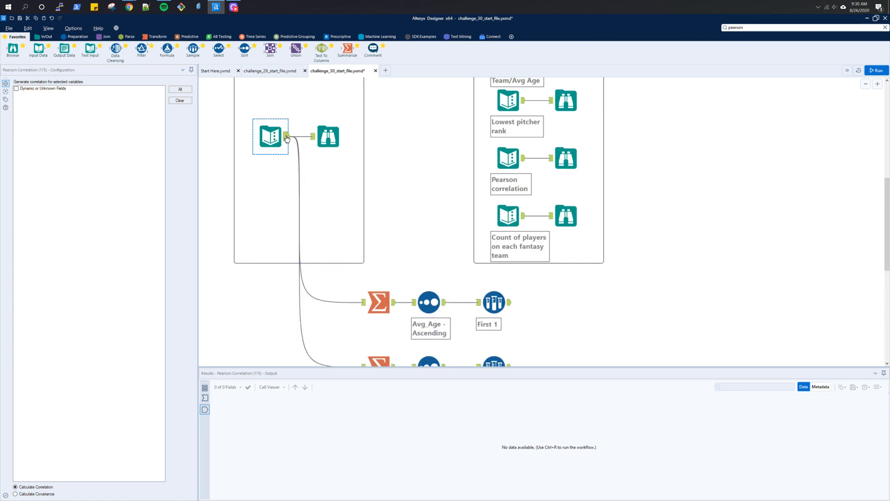
left_click_drag(287, 137, 420, 233)
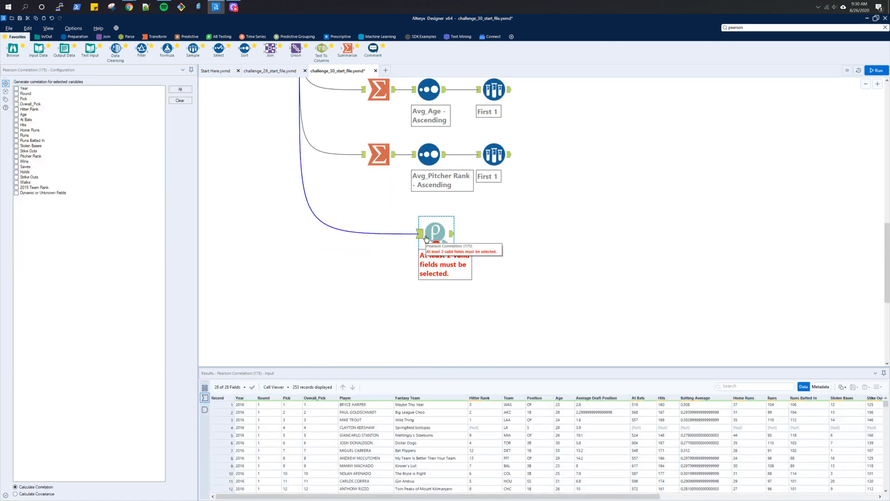
- Select Hitter Rank and 2015 Team Rank for the correlation and run the workflow
left_click(17, 110)
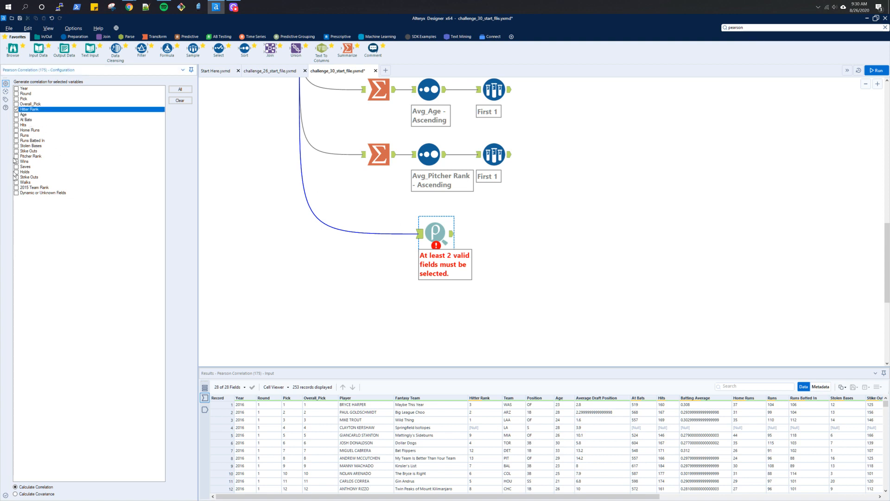
left_click(17, 188)
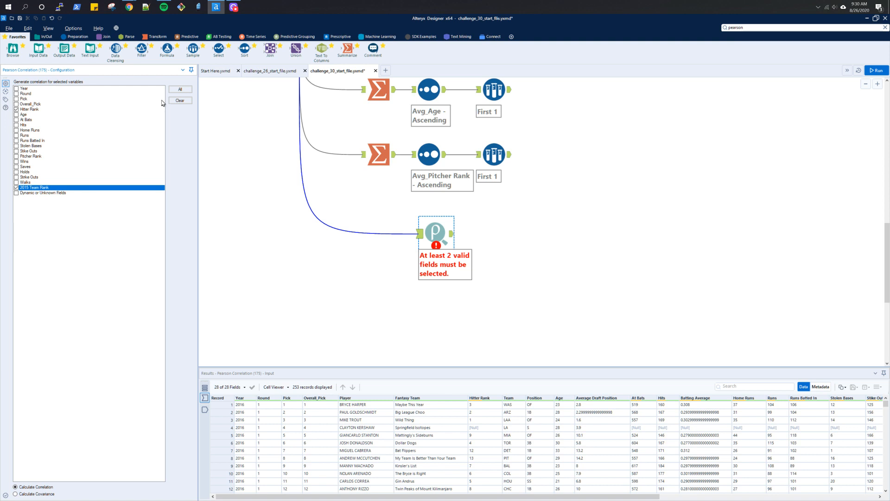
key("ctrl+r")
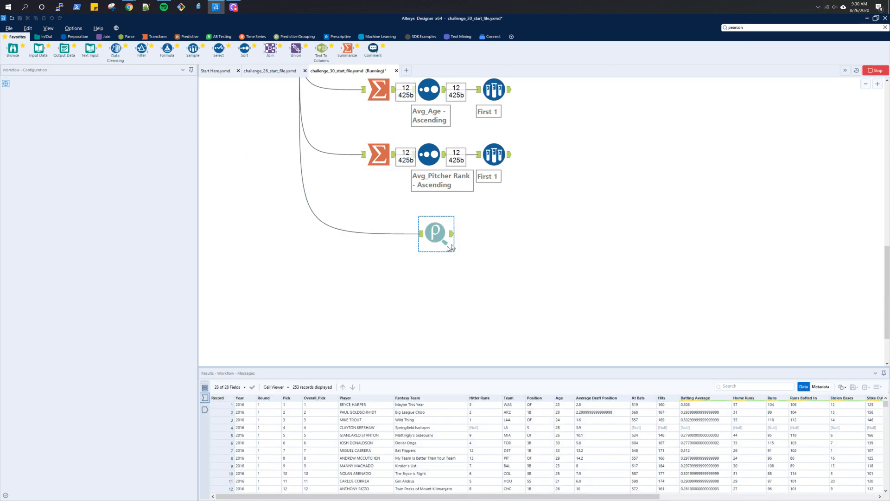
- Compare the Pearson Correlation result with the expected Pearson correlation output
left_click(453, 238)
scroll(556, 282, "up", 1)
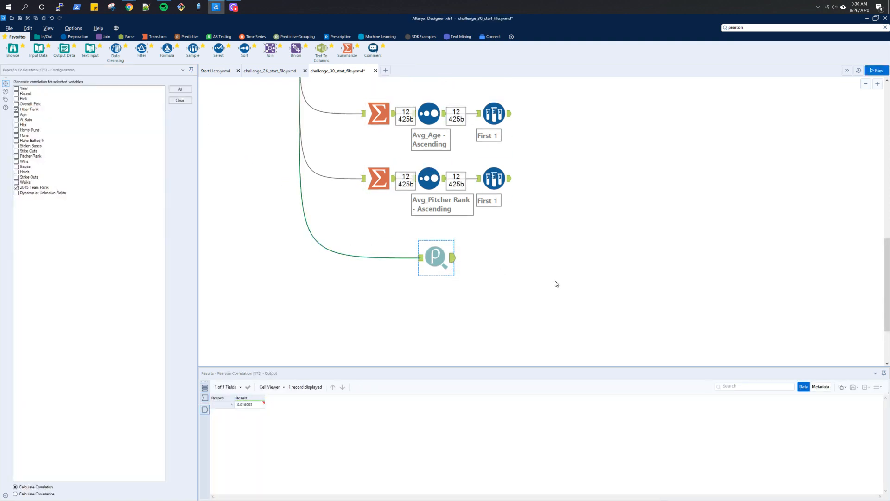
scroll(540, 177, "up", 3)
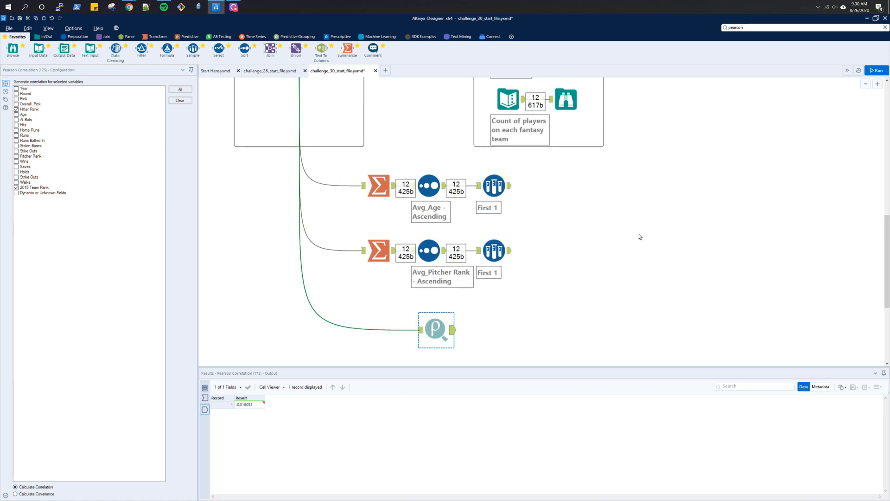
scroll(640, 237, "up", 6)
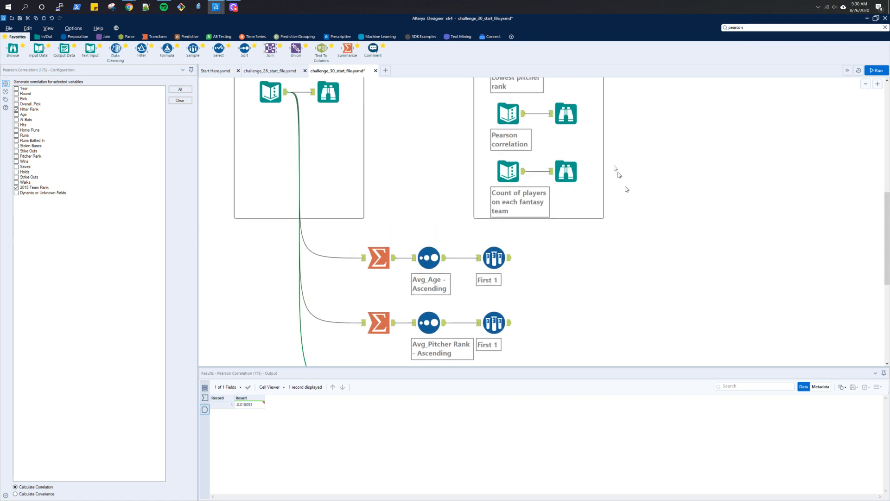
left_click(575, 194)
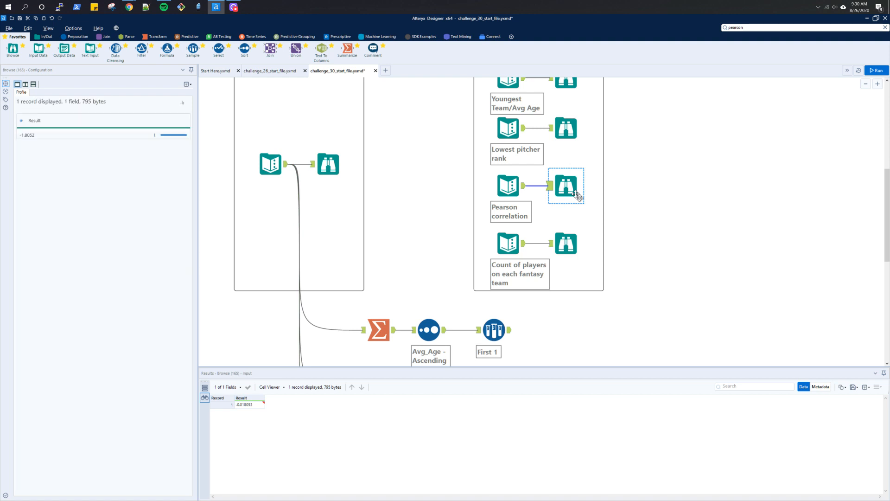
scroll(576, 194, "down", 3)
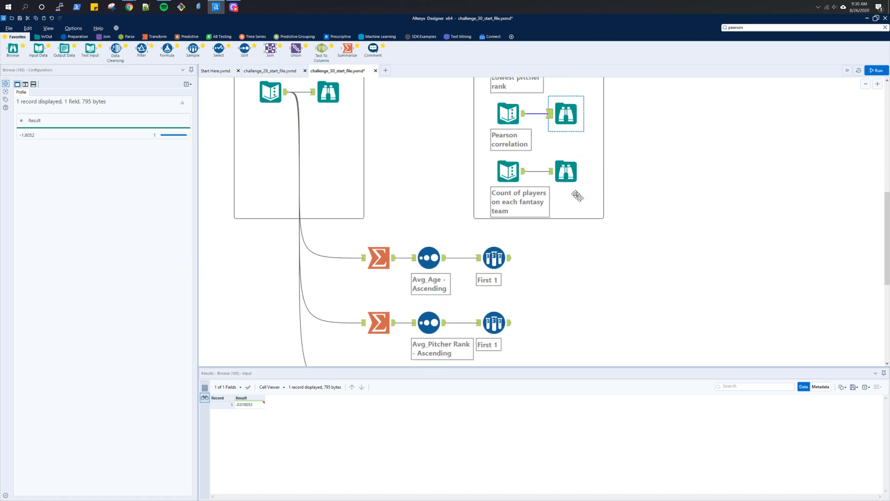
scroll(577, 196, "down", 2)
left_click(436, 356)
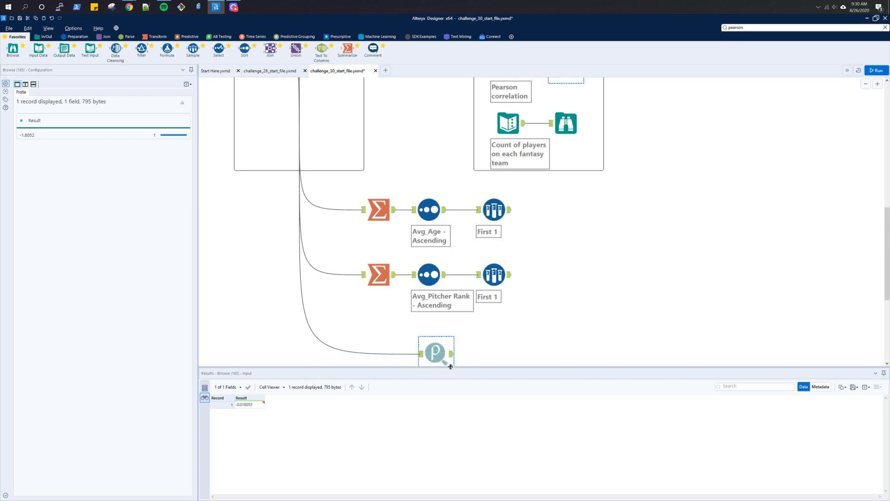
- Review the challenge questions and the expected count-of-players output table
scroll(533, 304, "up", 2)
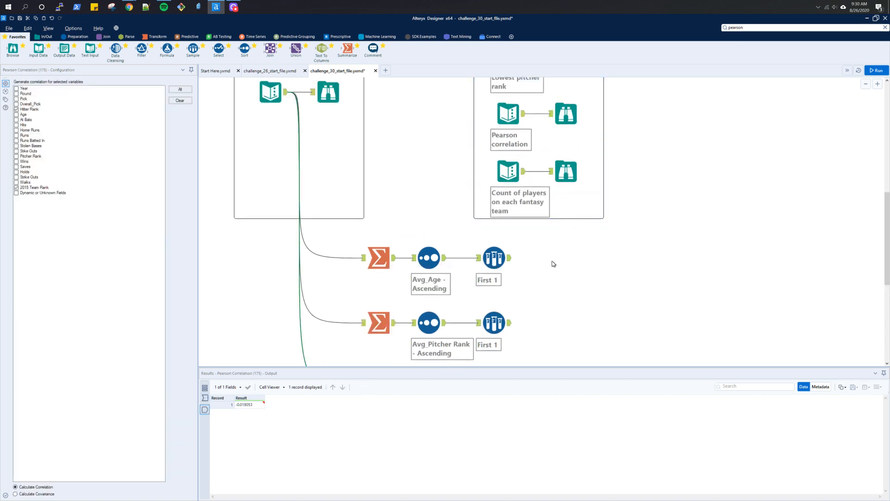
scroll(553, 260, "up", 11)
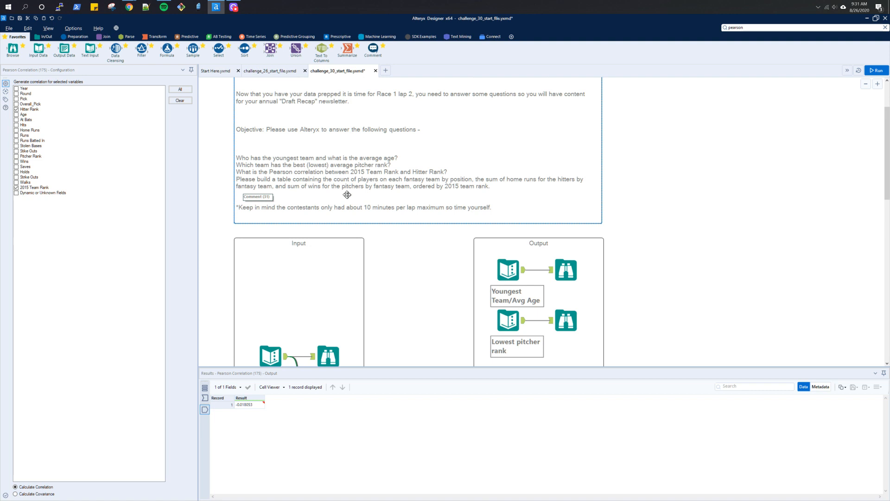
scroll(347, 194, "down", 2)
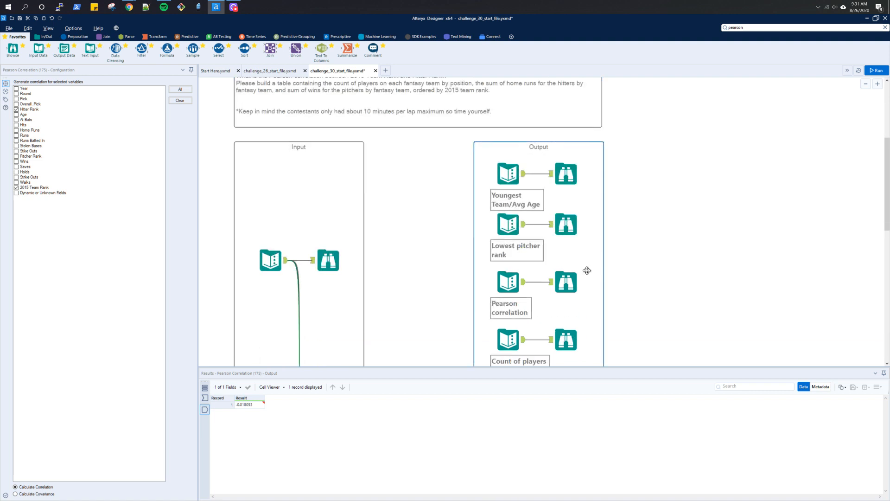
left_click(573, 342)
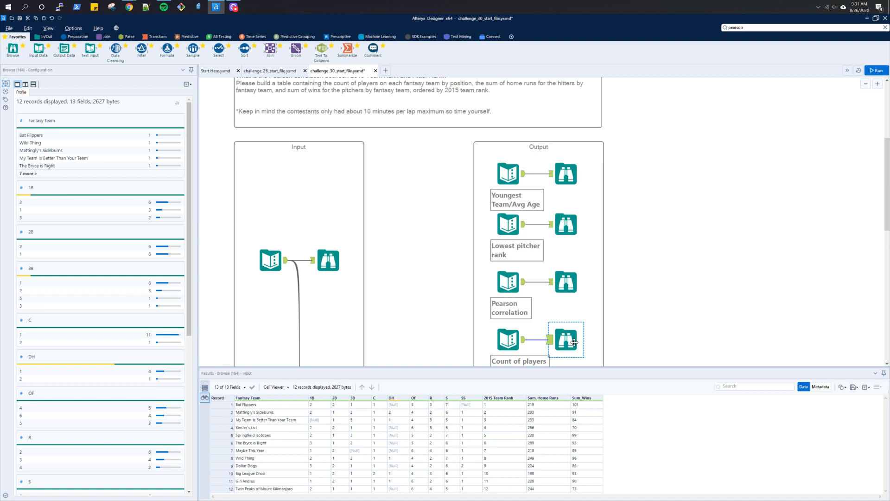
scroll(574, 343, "down", 5)
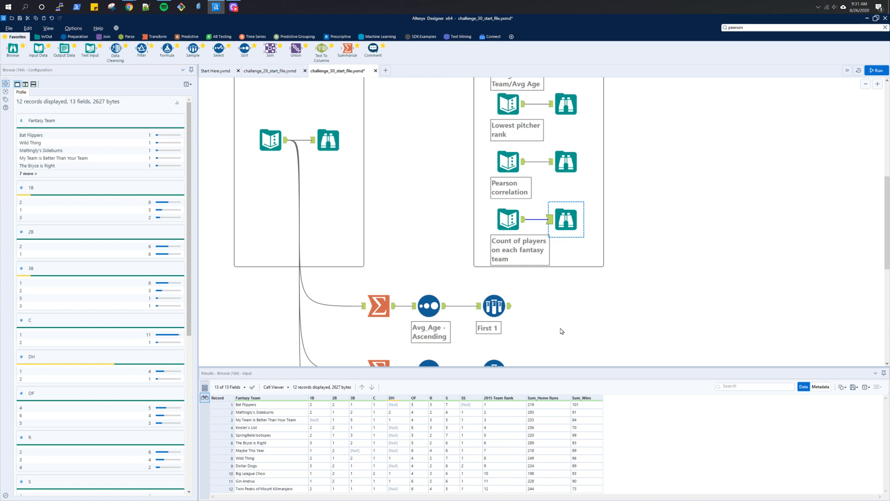
scroll(561, 331, "down", 3)
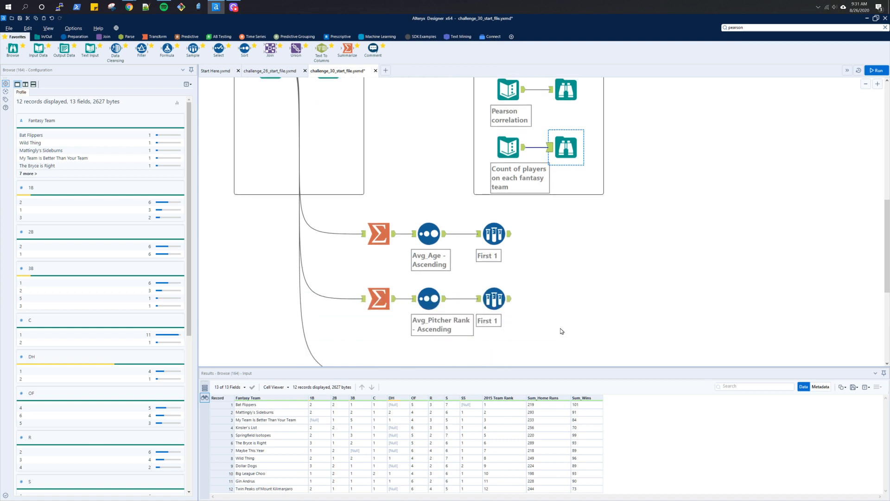
scroll(562, 331, "down", 1)
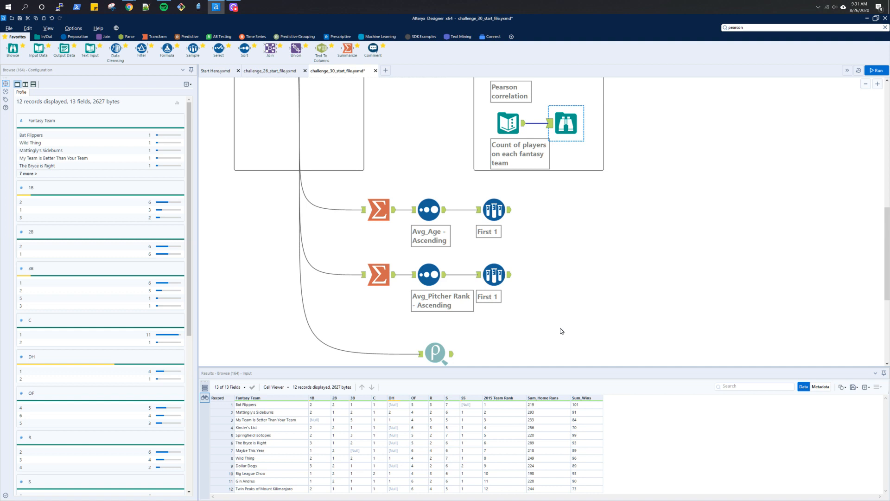
scroll(561, 331, "down", 1)
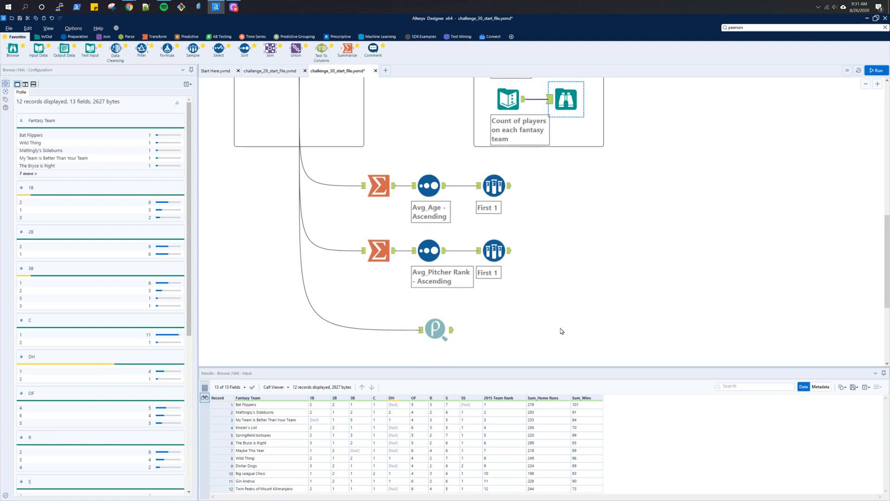
scroll(562, 331, "down", 2)
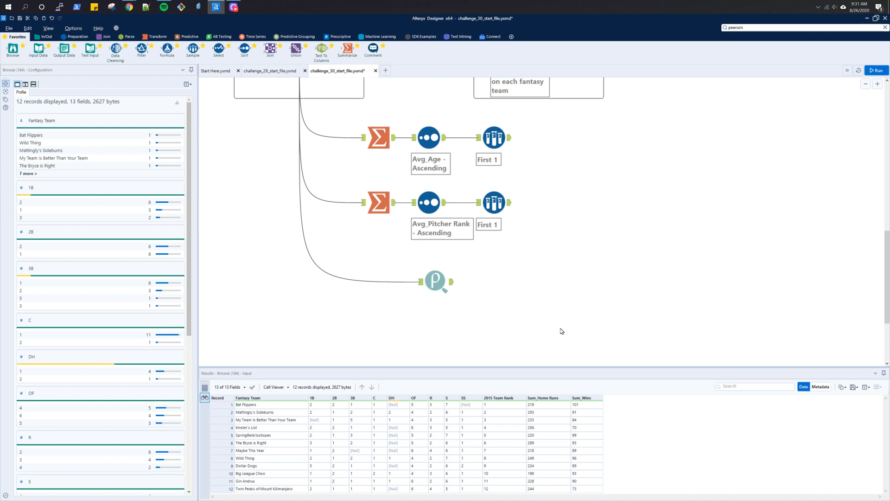
- Add a Cross Tab tool below the Pearson Correlation tool and connect the input data to it
left_click(155, 36)
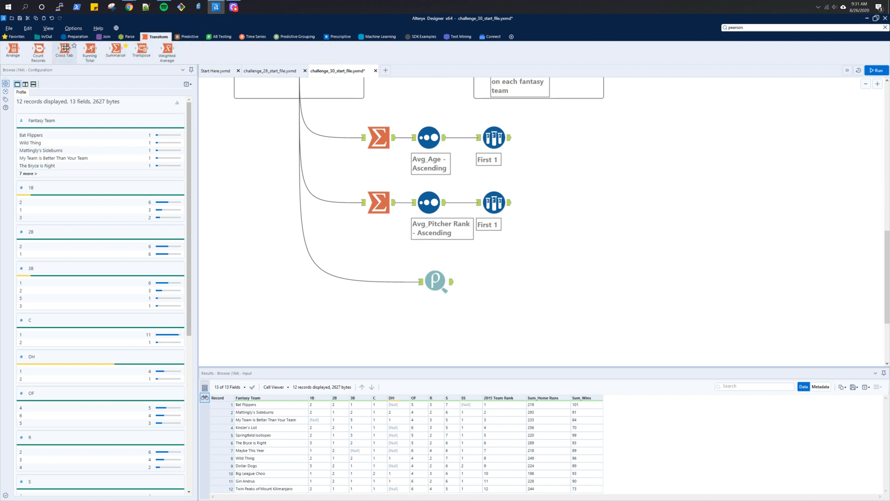
left_click_drag(65, 48, 371, 319)
scroll(317, 200, "up", 5)
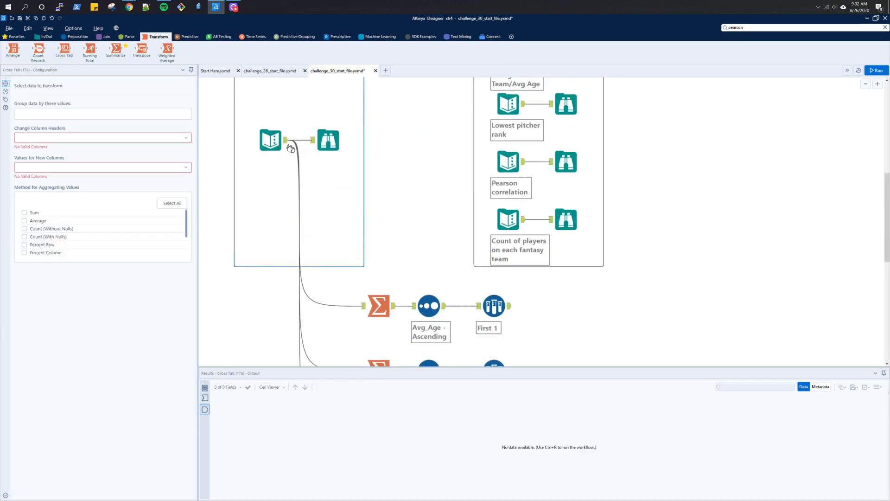
left_click_drag(286, 141, 365, 201)
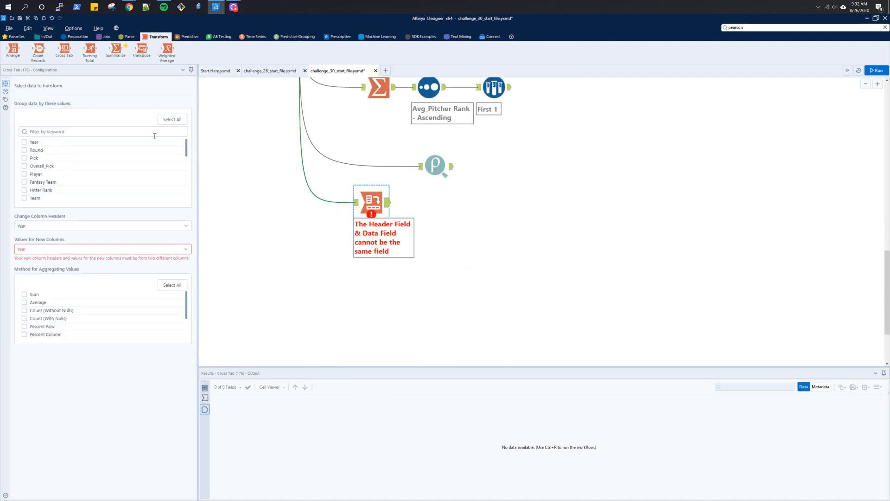
- Configure the Cross Tab to group by Fantasy Team, use Position as headers, Year as values, Count (Without Nulls), and run
left_click(25, 182)
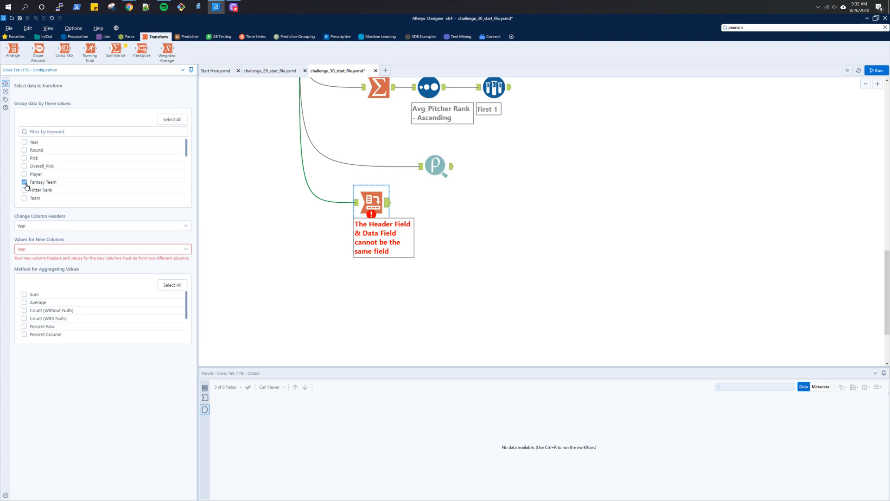
left_click(35, 226)
scroll(88, 285, "down", 1)
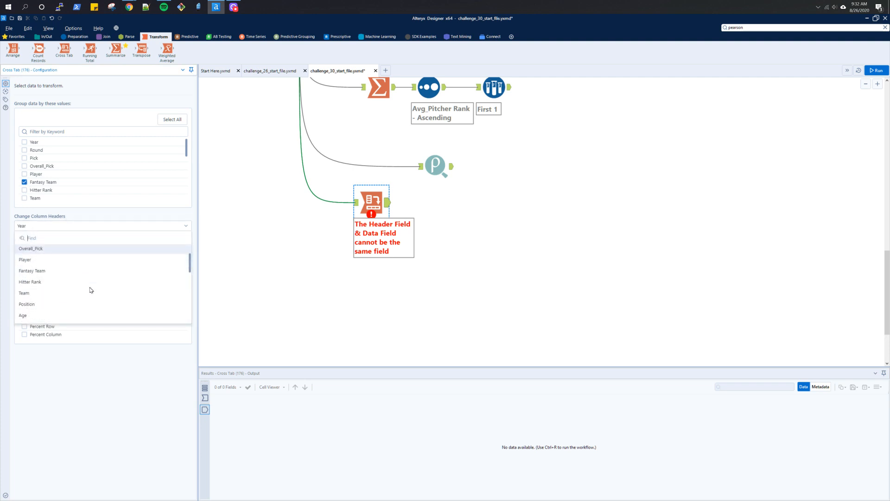
left_click(42, 304)
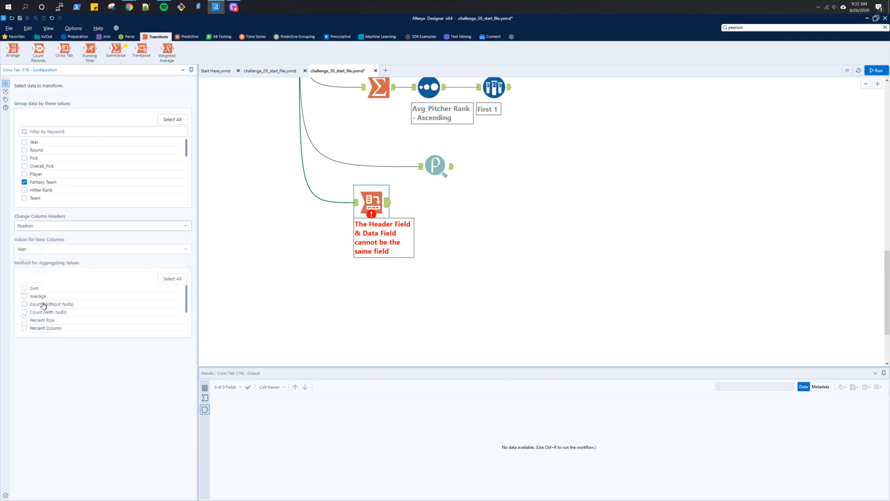
left_click(51, 251)
left_click(52, 250)
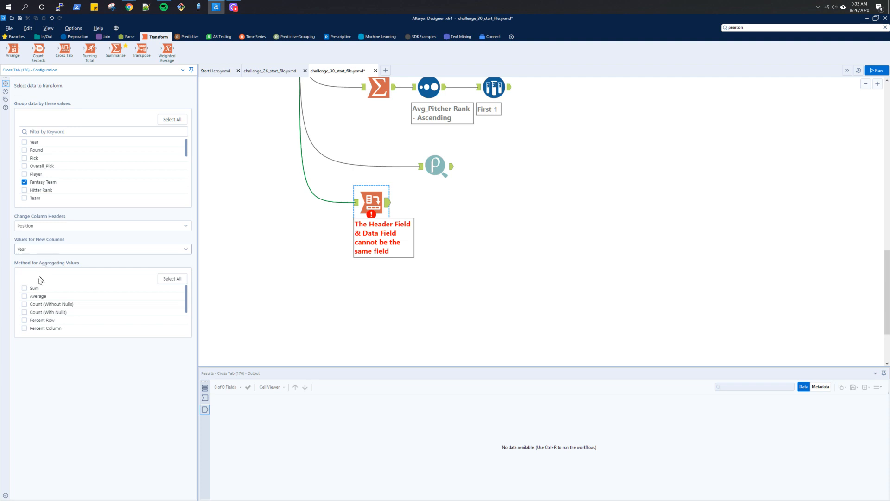
left_click(24, 308)
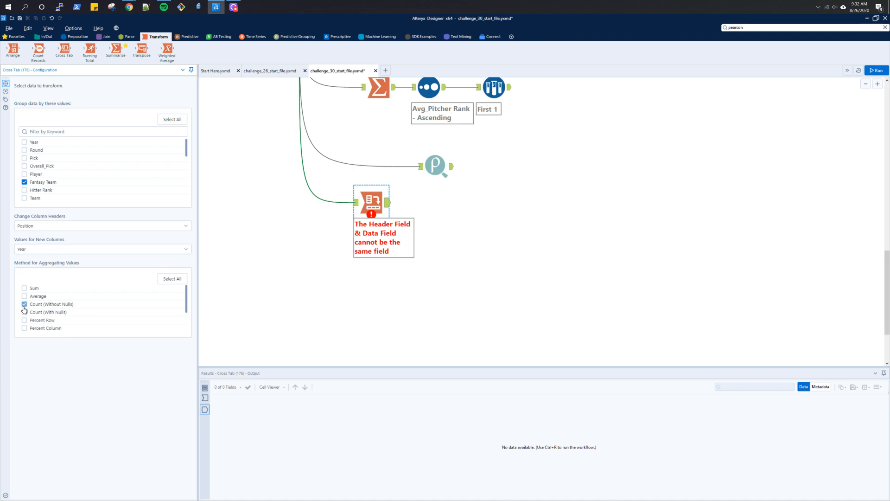
key("ctrl+r")
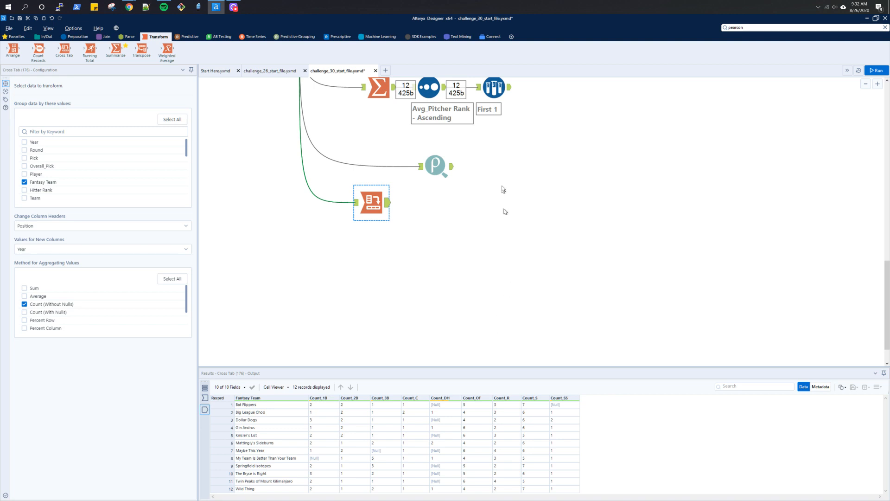
- Compare the Cross Tab output with the expected count-of-players output
scroll(502, 185, "up", 4)
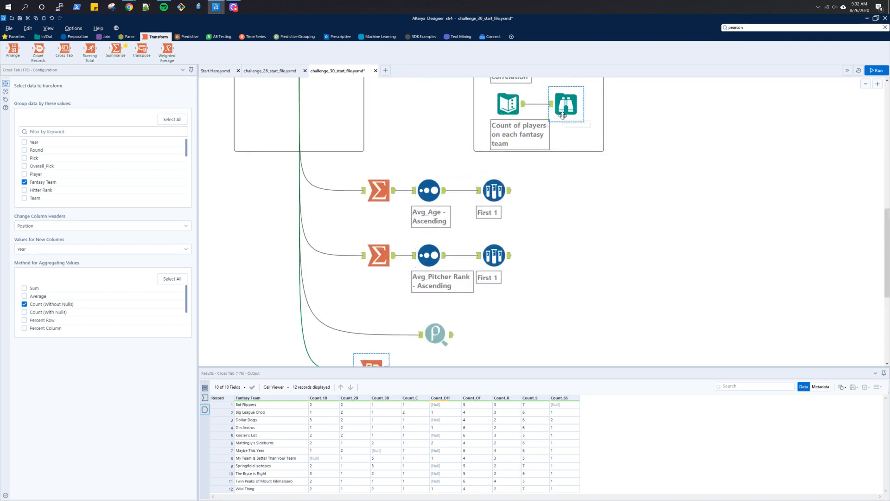
left_click(563, 116)
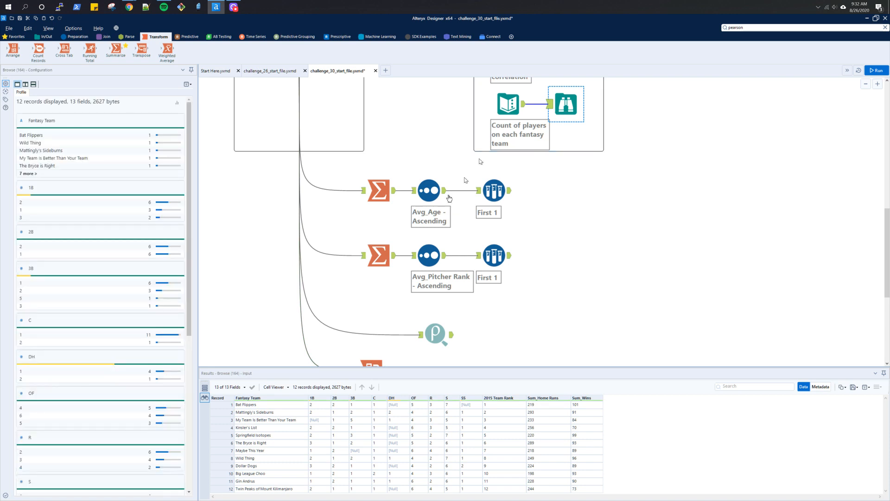
scroll(588, 306, "down", 1)
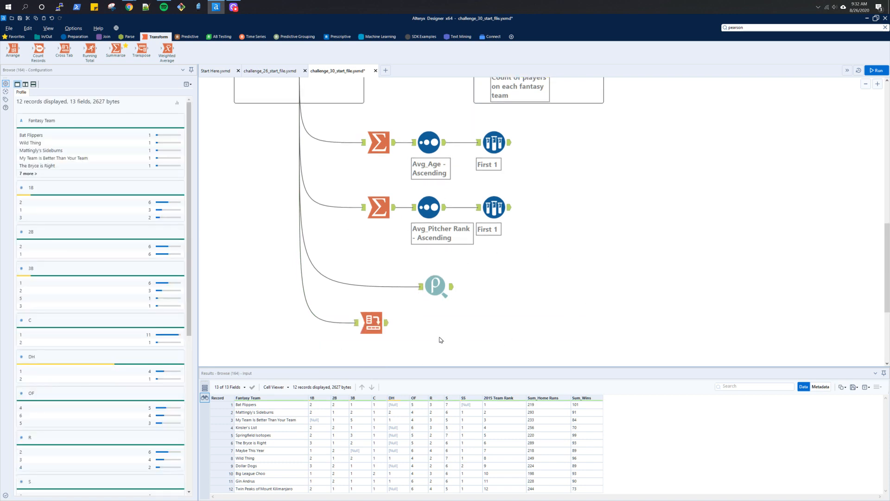
left_click(373, 323)
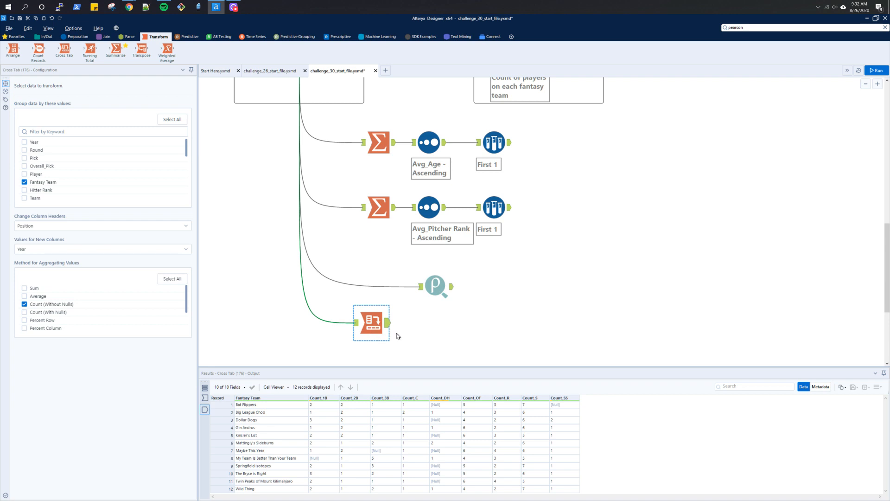
scroll(397, 336, "up", 5)
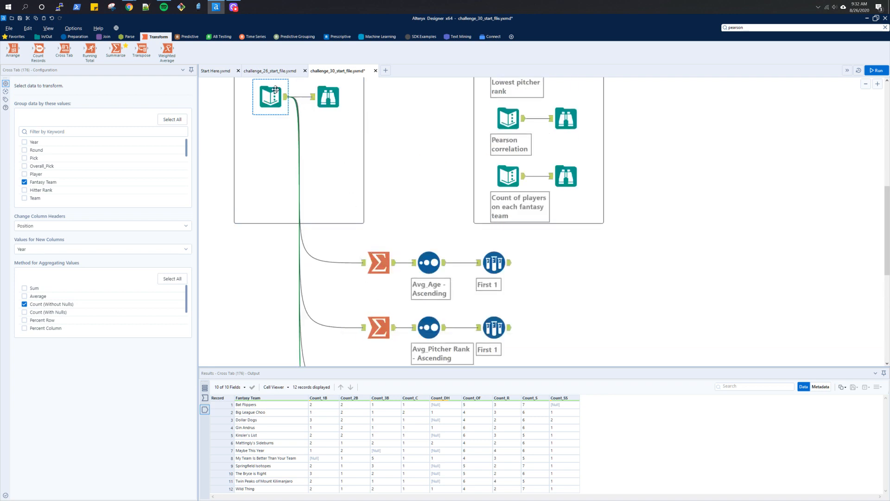
left_click(562, 187)
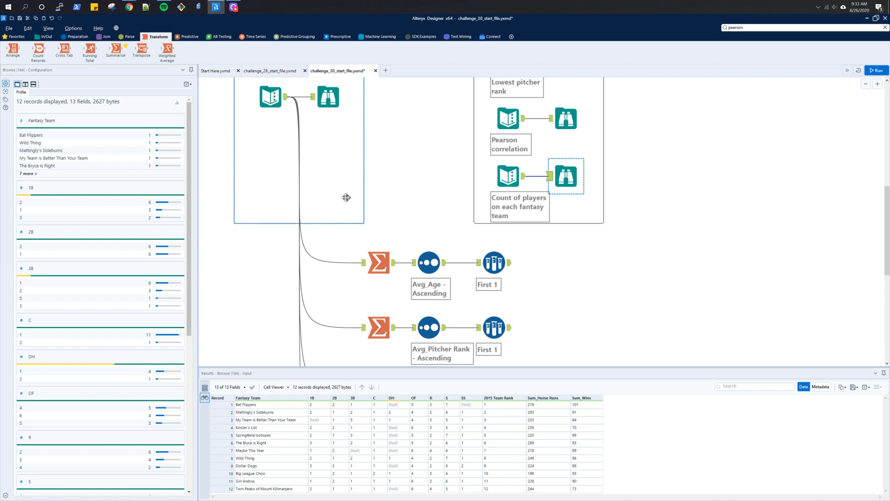
scroll(273, 310, "down", 1)
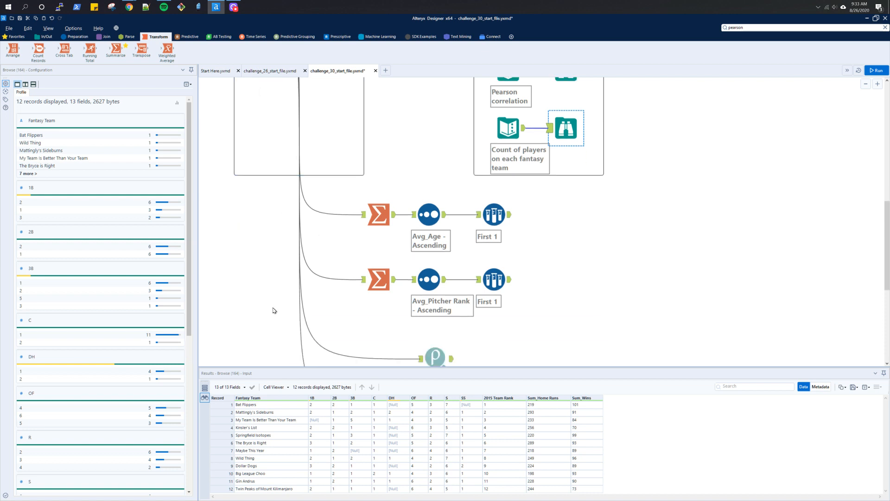
scroll(273, 310, "down", 2)
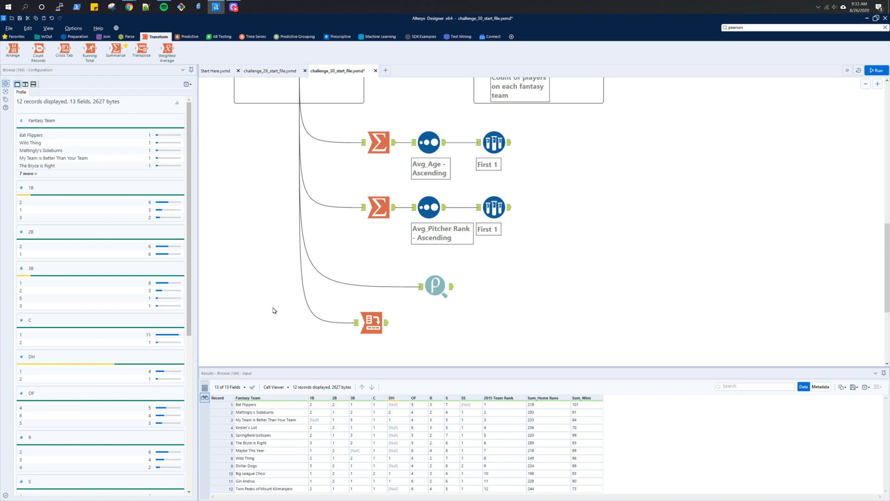
- Add a Summarize tool below the Cross Tab and connect the input data to it
scroll(274, 311, "up", 5)
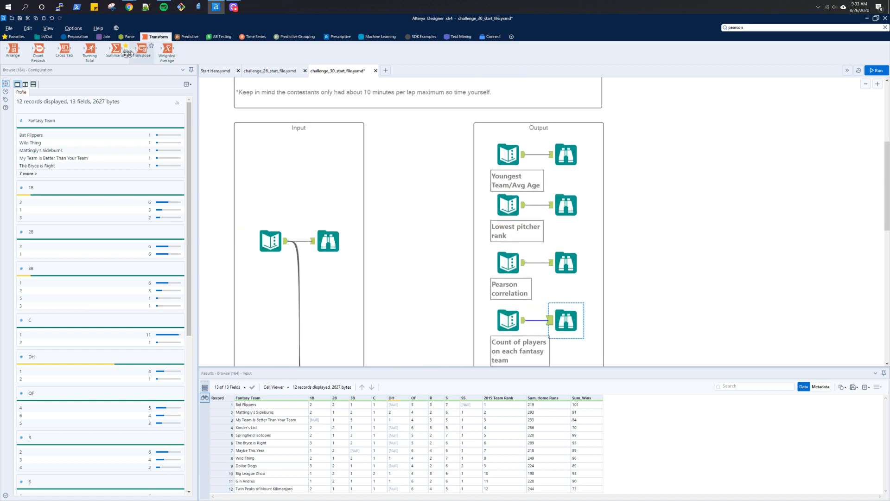
left_click_drag(116, 49, 371, 342)
scroll(356, 276, "up", 5)
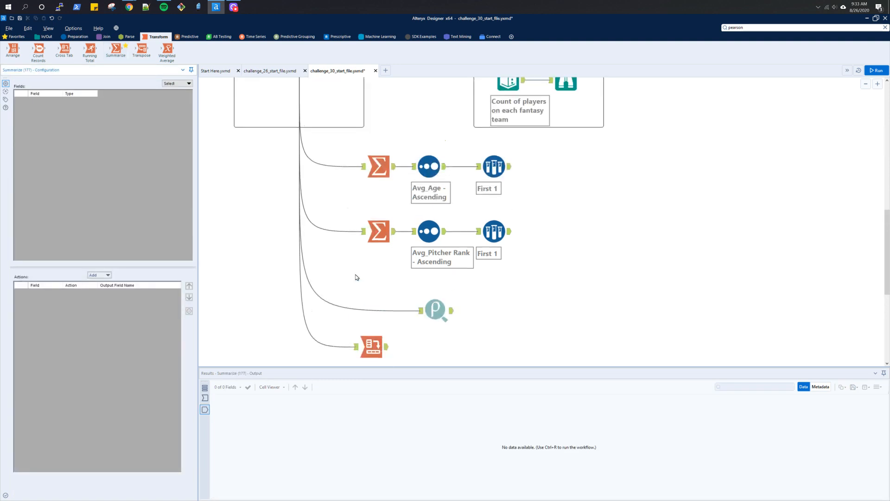
left_click_drag(286, 216, 355, 357)
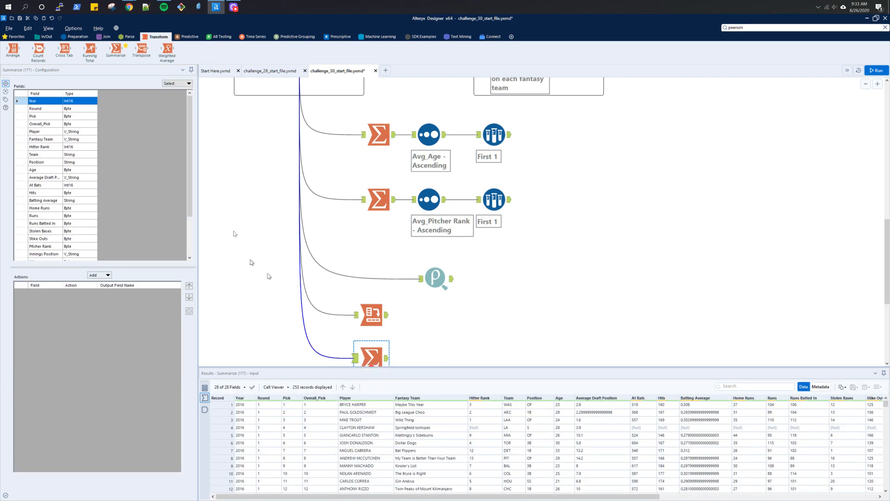
- Group the Summarize tool by Fantasy Team
left_click(40, 140)
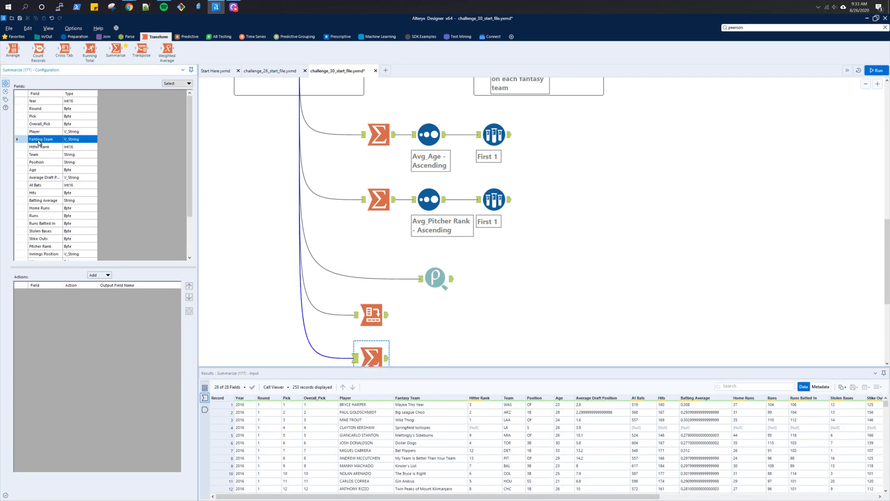
left_click(105, 275)
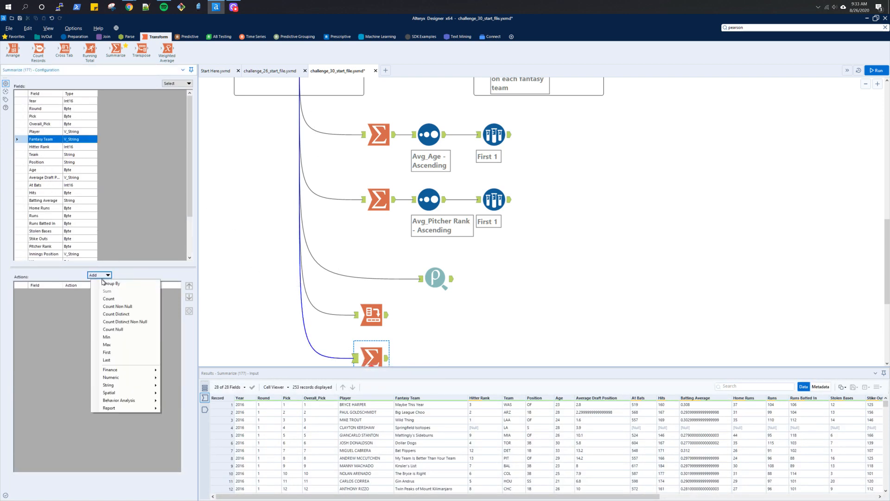
left_click(103, 284)
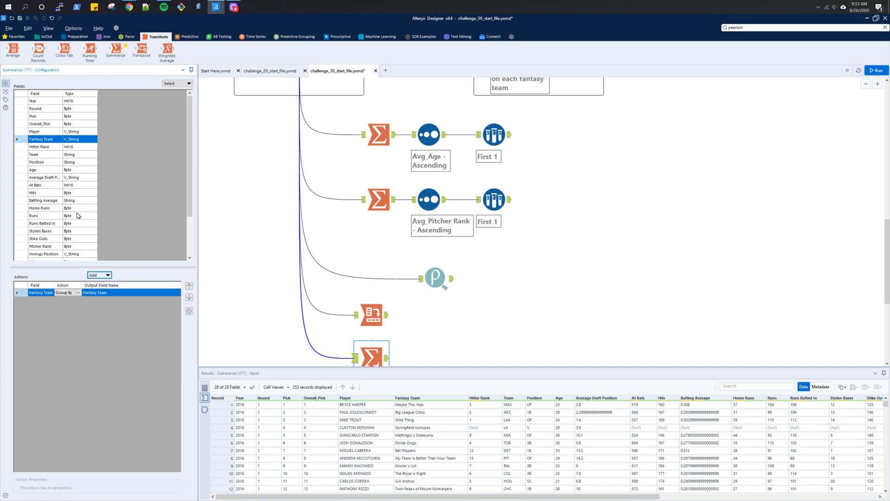
- Review the available fields and the expected per-team output to decide which values to summarize
scroll(52, 201, "down", 3)
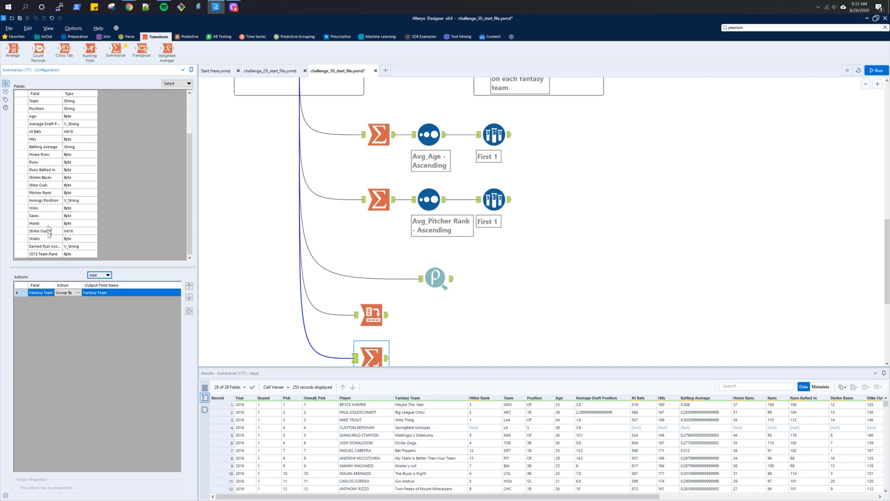
left_click(50, 255)
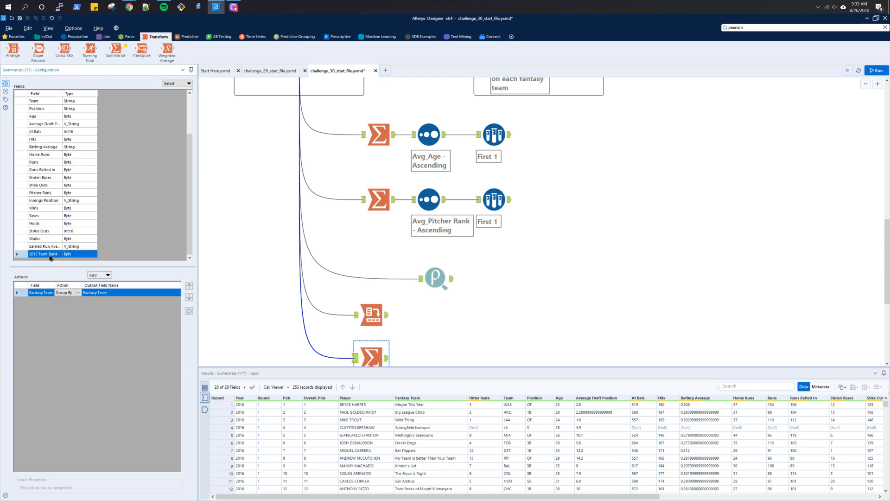
left_click(107, 276)
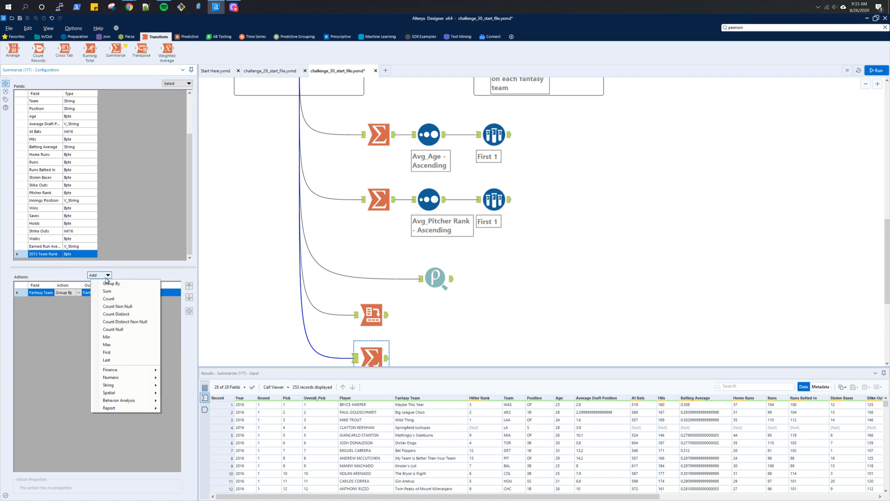
mouse_move(116, 378)
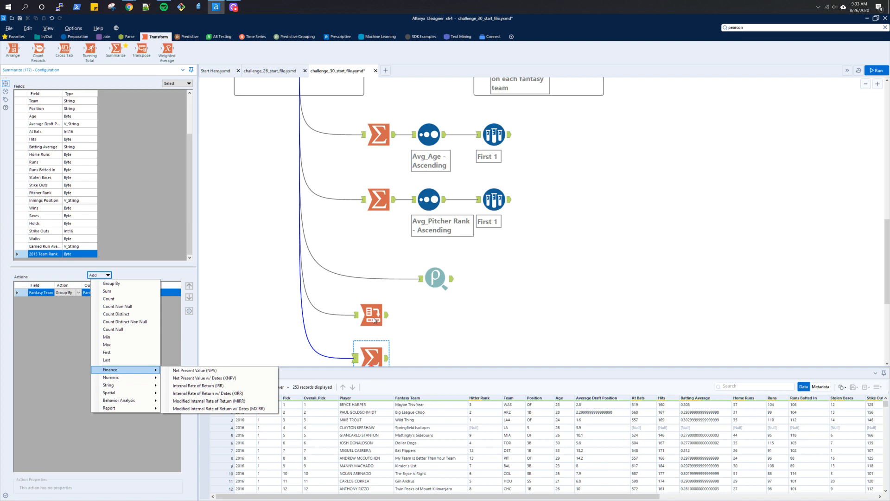
left_click(62, 319)
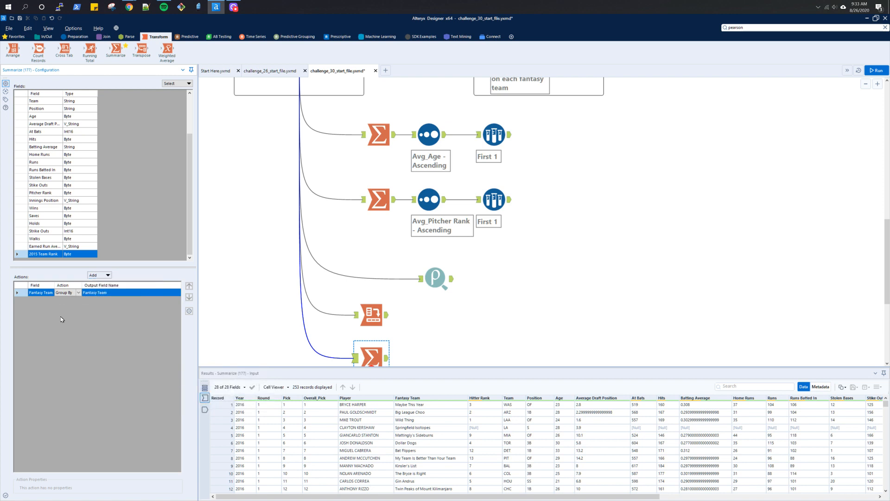
scroll(573, 232, "up", 2)
left_click(574, 147)
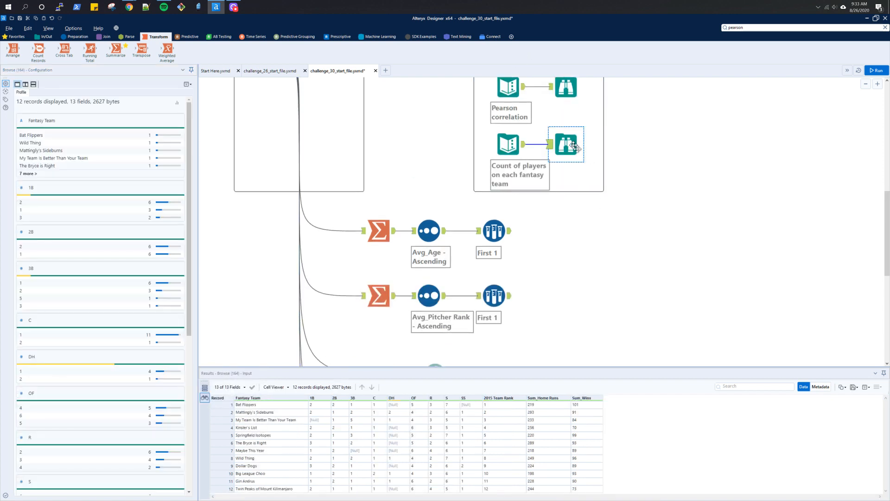
- Add Sum actions for Home Runs and Wins to the Summarize tool and run the workflow
scroll(472, 282, "down", 3)
left_click(371, 310)
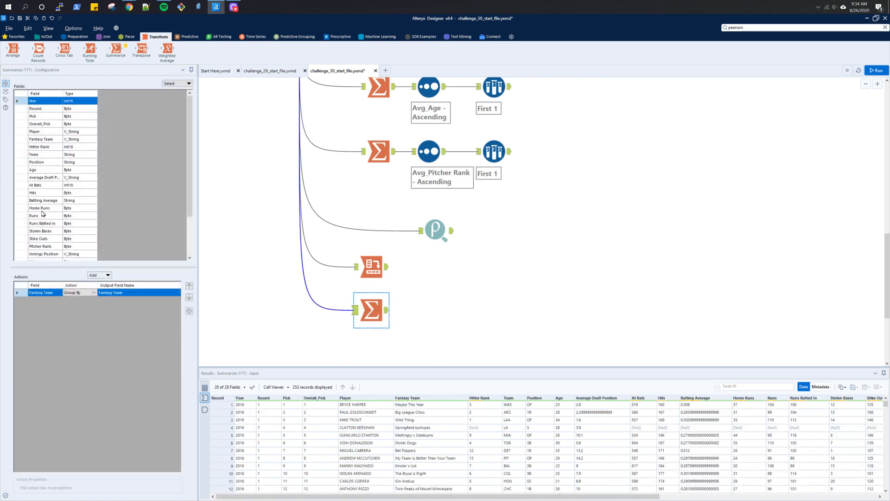
left_click(41, 209)
left_click(99, 275)
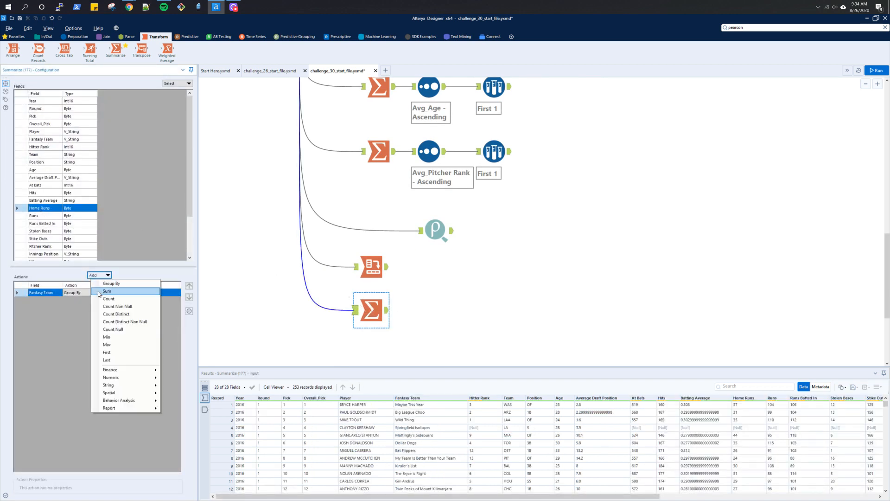
left_click(99, 293)
scroll(60, 231, "down", 3)
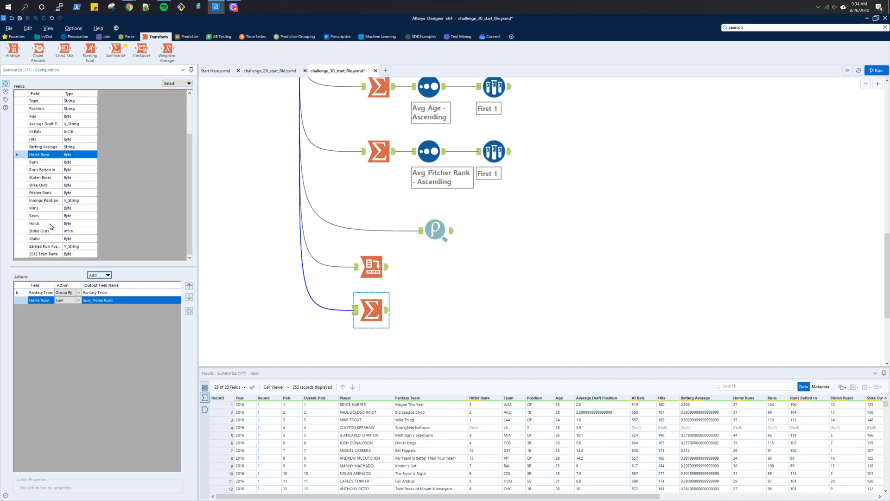
left_click(44, 209)
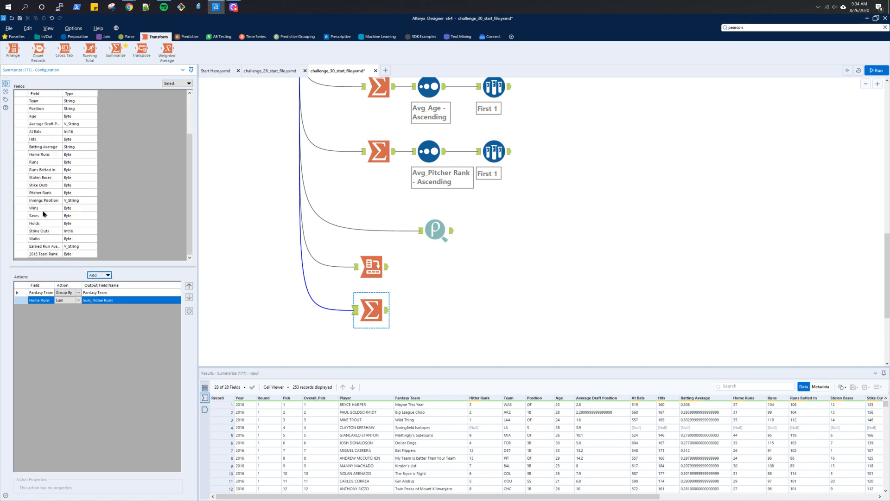
left_click(92, 275)
left_click(107, 290)
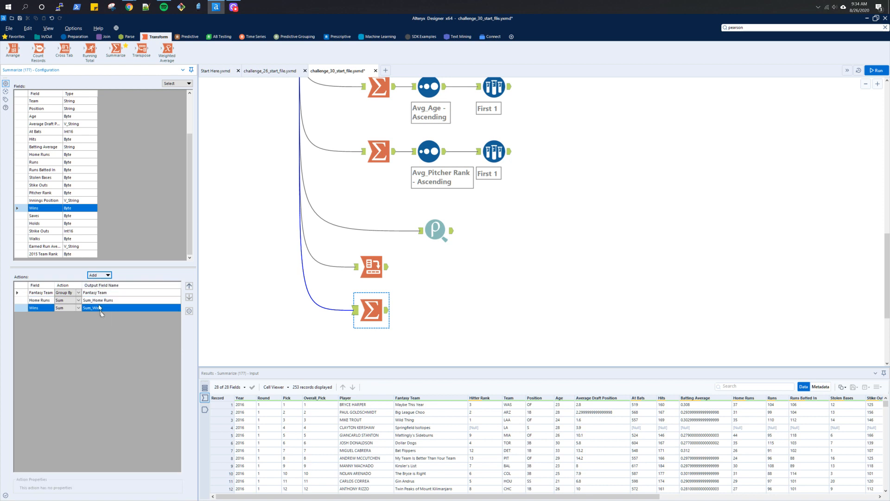
key("ctrl+r")
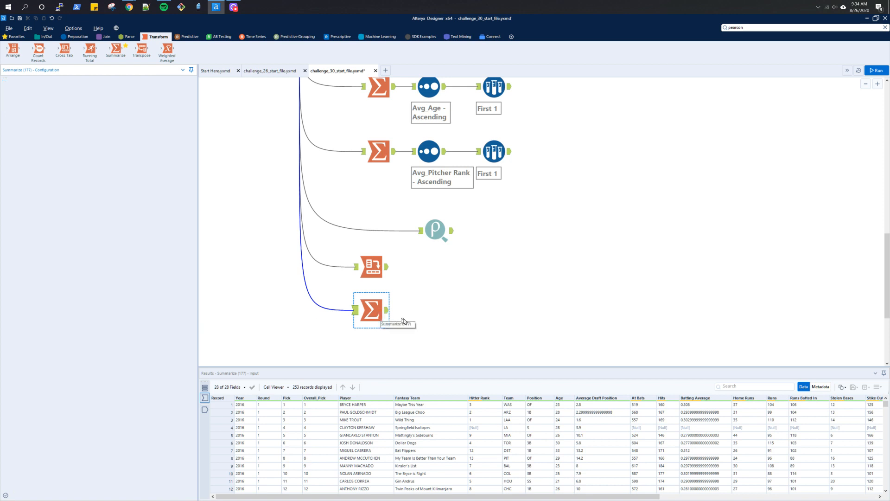
- Compare the Summarize output with the expected count-of-players output
left_click(388, 315)
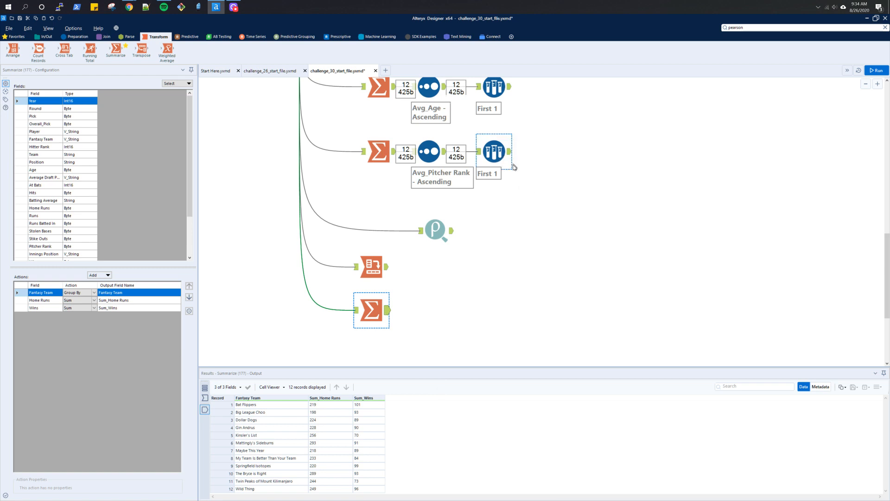
scroll(579, 259, "up", 5)
left_click(564, 240)
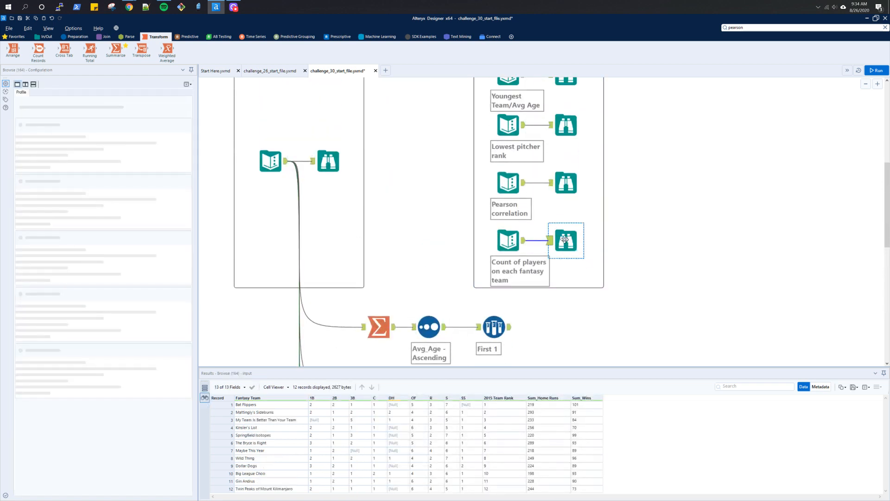
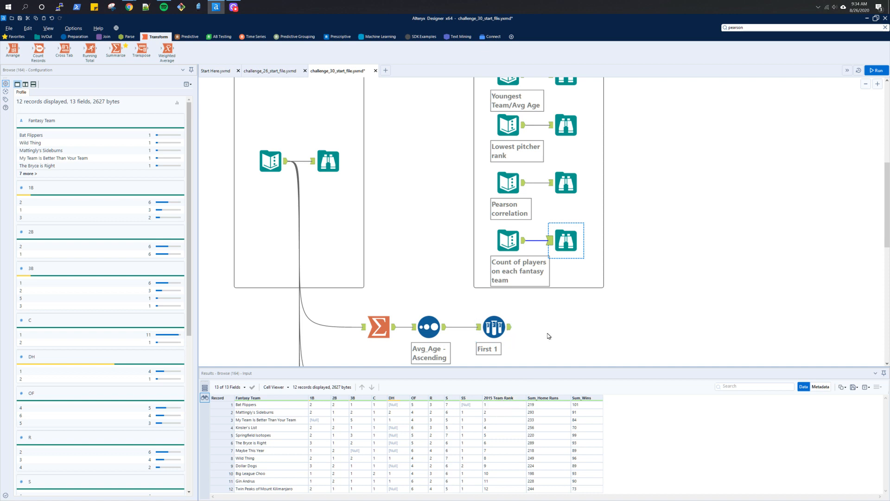
- Review the configurations and outputs of the existing Summarize and Cross Tab tools
scroll(548, 336, "down", 5)
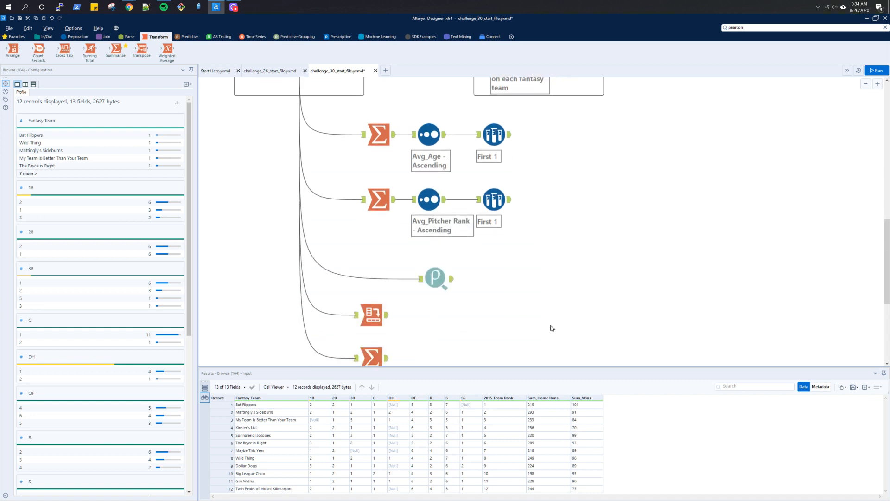
left_click(374, 355)
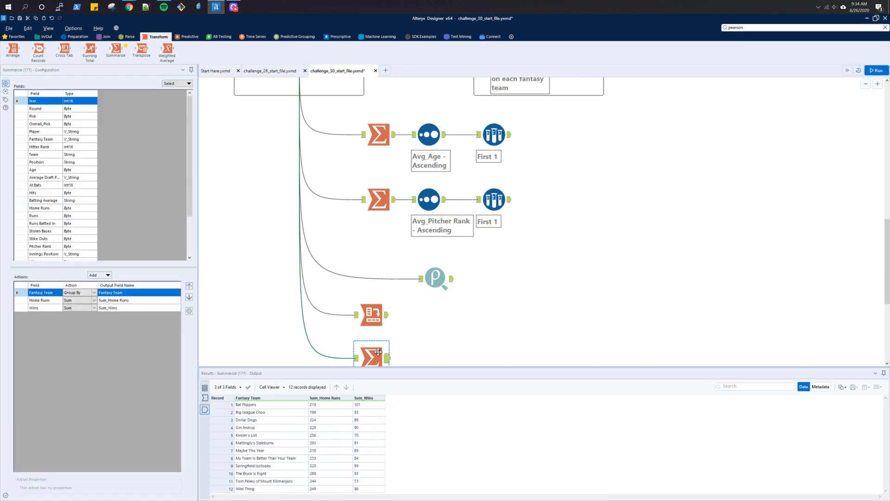
left_click(374, 328)
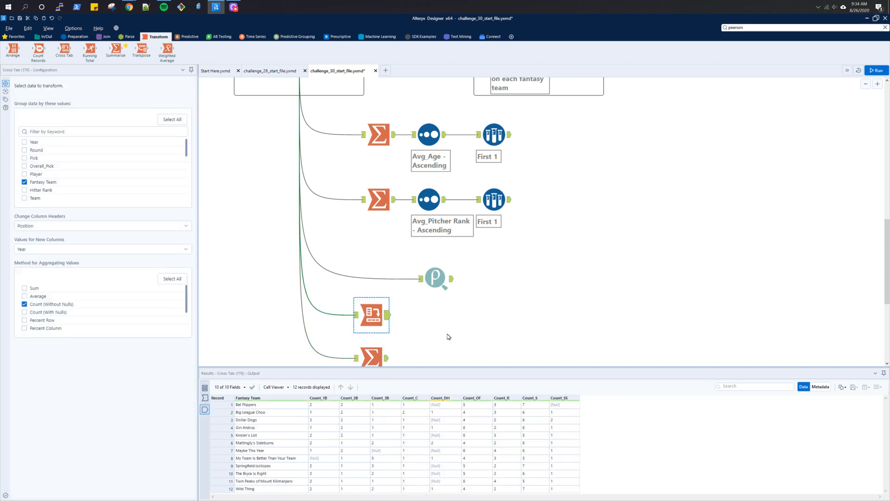
scroll(449, 336, "up", 5)
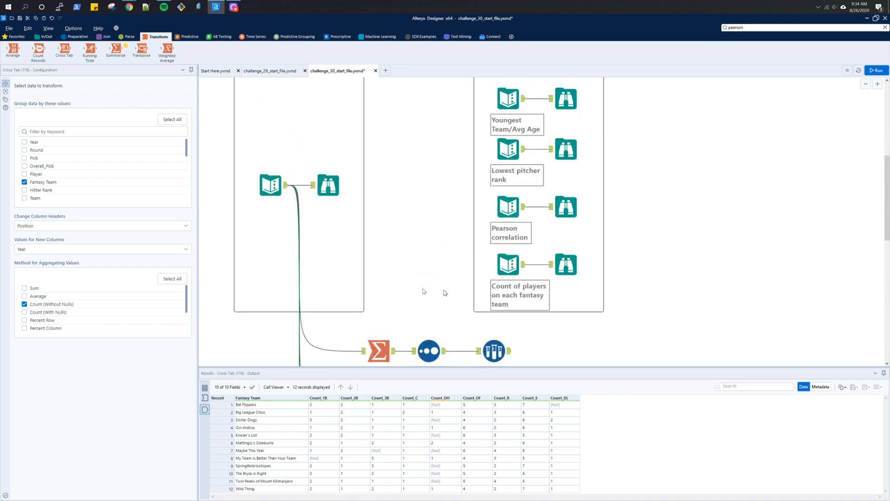
scroll(373, 199, "down", 5)
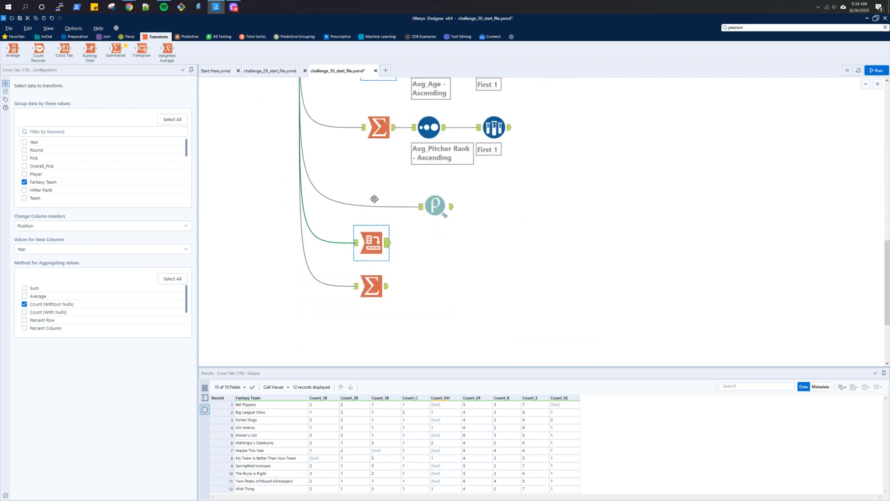
- Move the Summarize tool further down the canvas to make room for another tool
left_click_drag(401, 315, 348, 235)
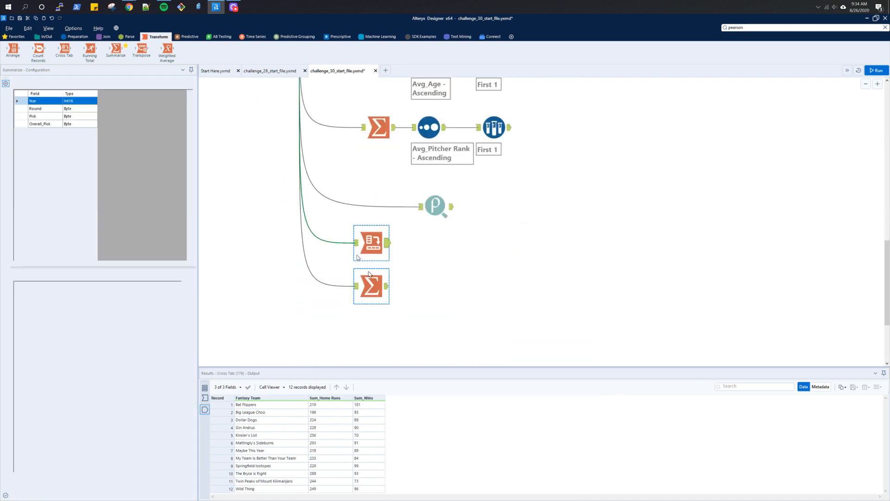
left_click(368, 283)
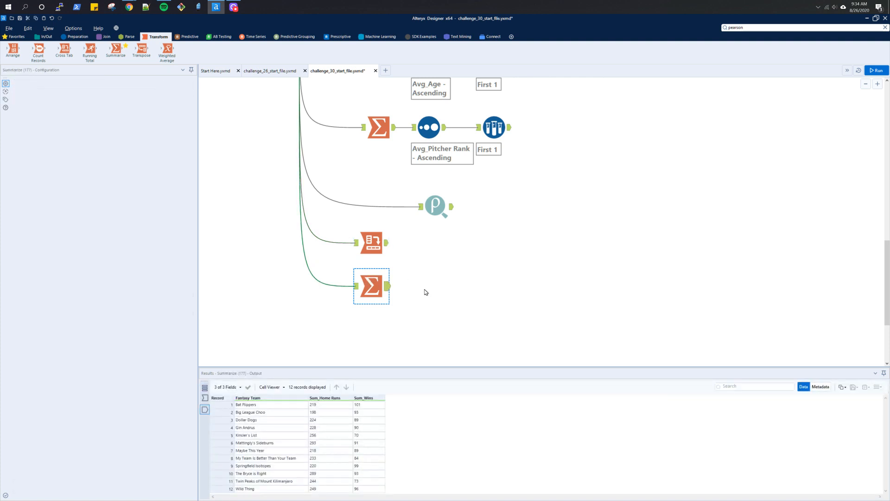
left_click(425, 293)
left_click(375, 284)
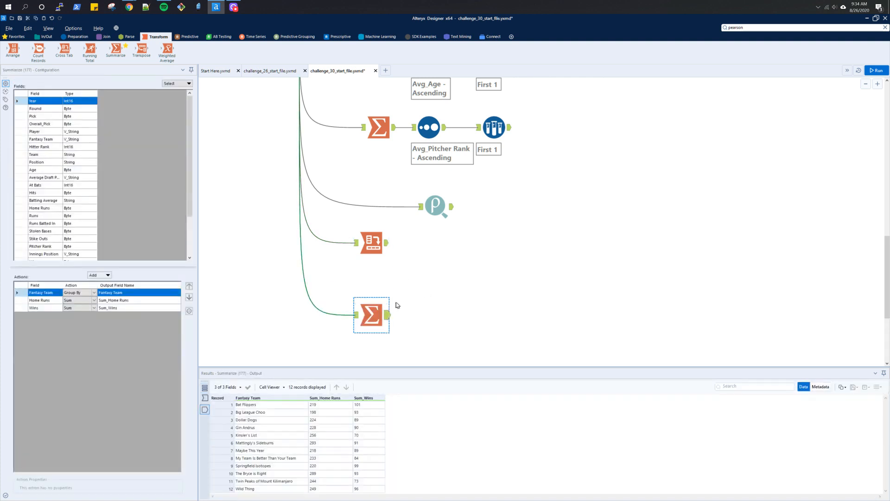
scroll(395, 305, "up", 4)
scroll(397, 305, "up", 2)
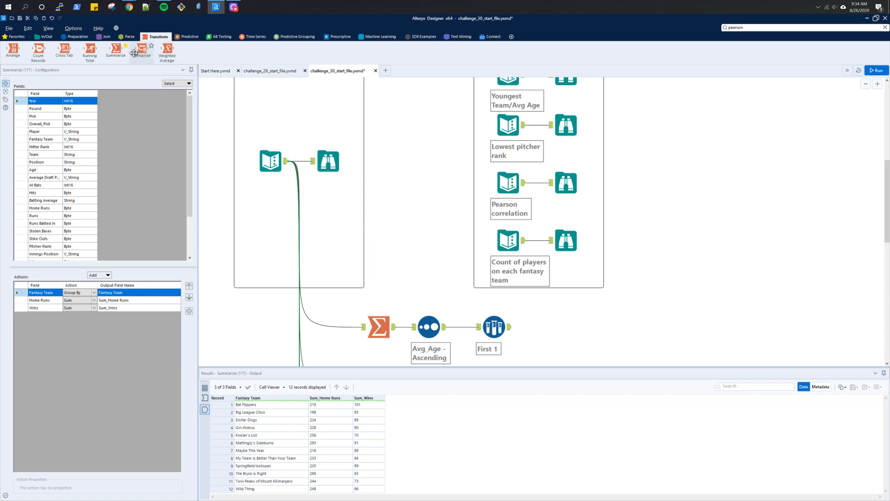
left_click_drag(65, 51, 370, 319)
scroll(433, 297, "down", 3)
scroll(443, 314, "down", 1)
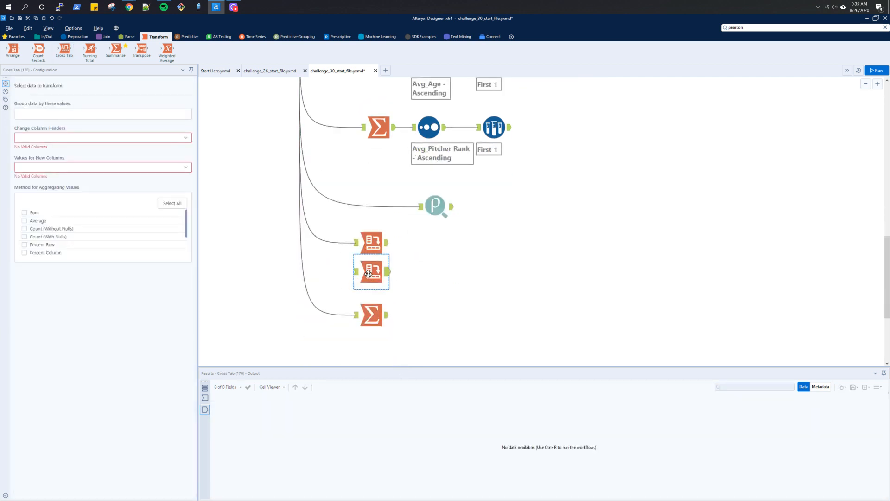
scroll(411, 268, "up", 3)
scroll(411, 267, "up", 3)
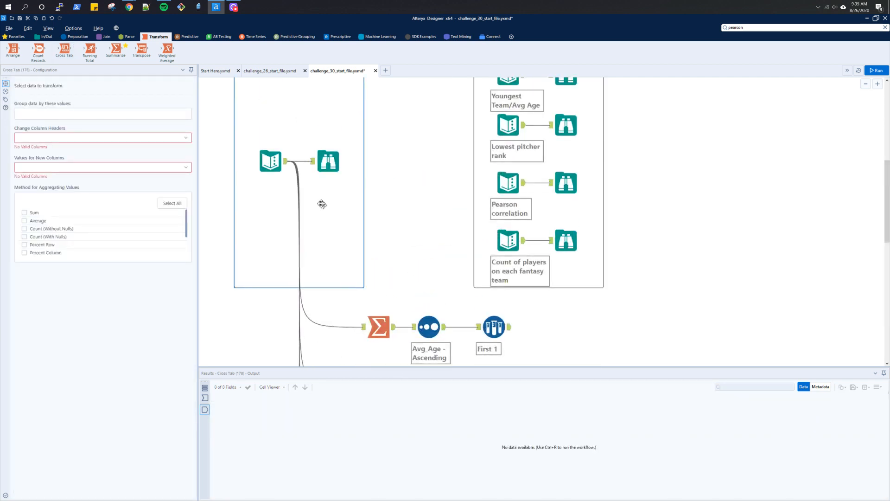
left_click_drag(286, 159, 375, 294)
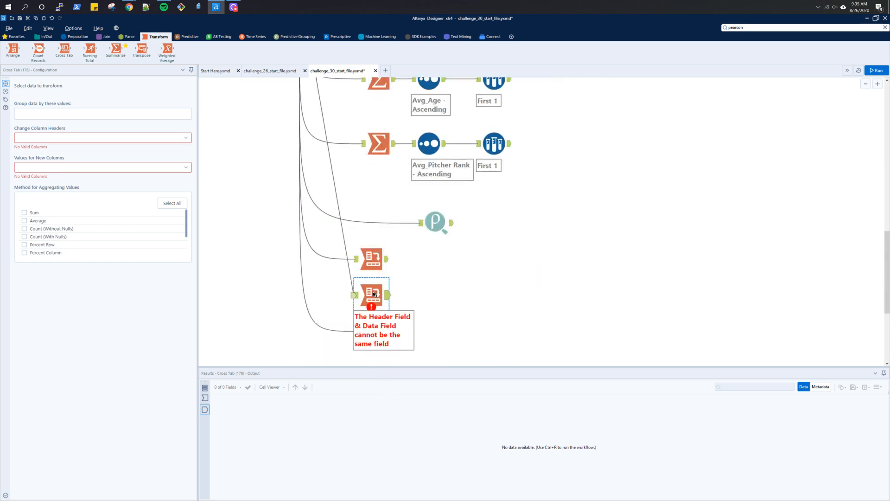
left_click(355, 296)
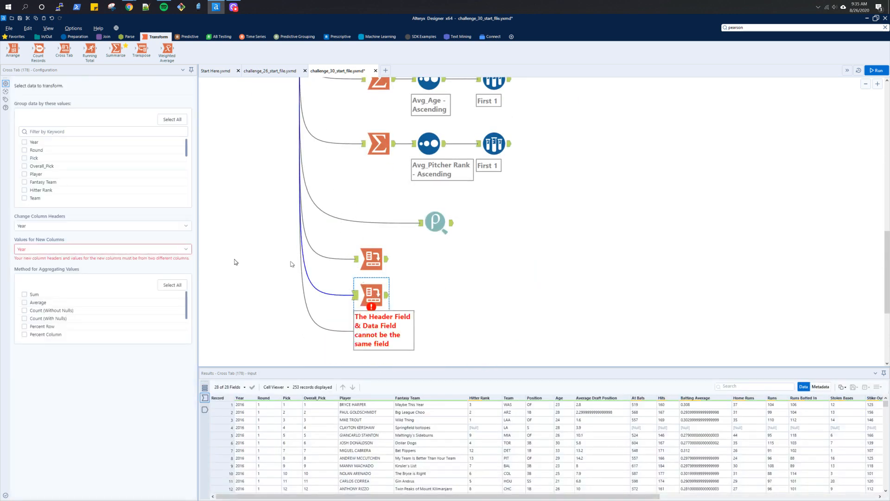
left_click(25, 182)
left_click(37, 226)
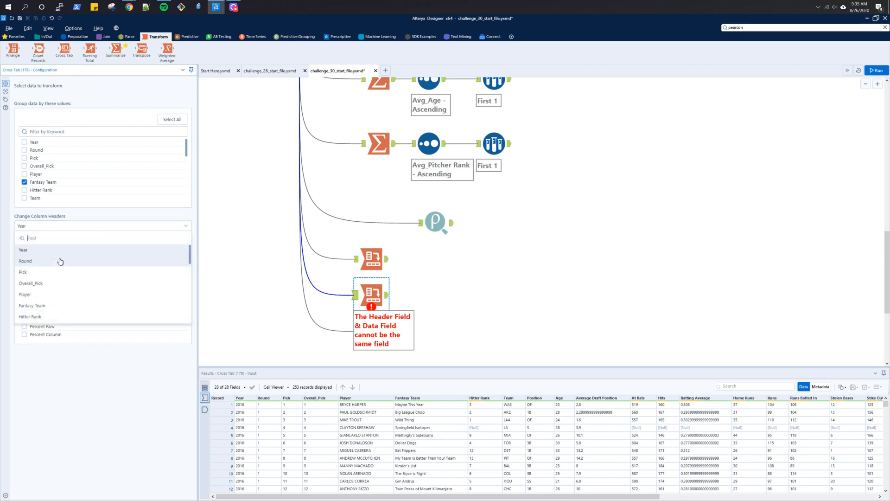
scroll(60, 261, "down", 5)
left_click(61, 318)
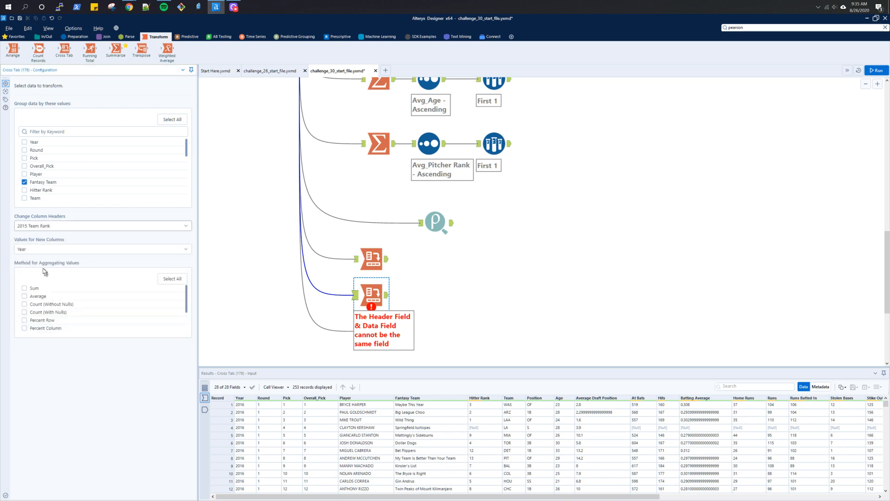
left_click(35, 250)
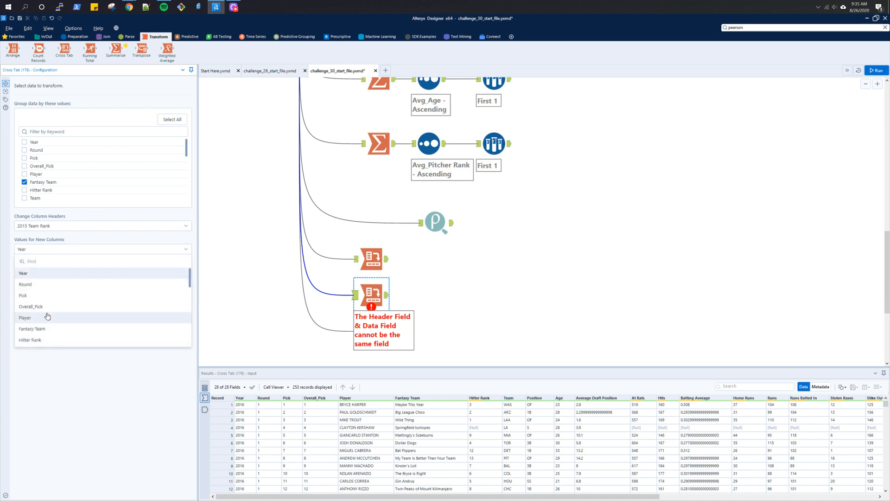
scroll(47, 315, "down", 5)
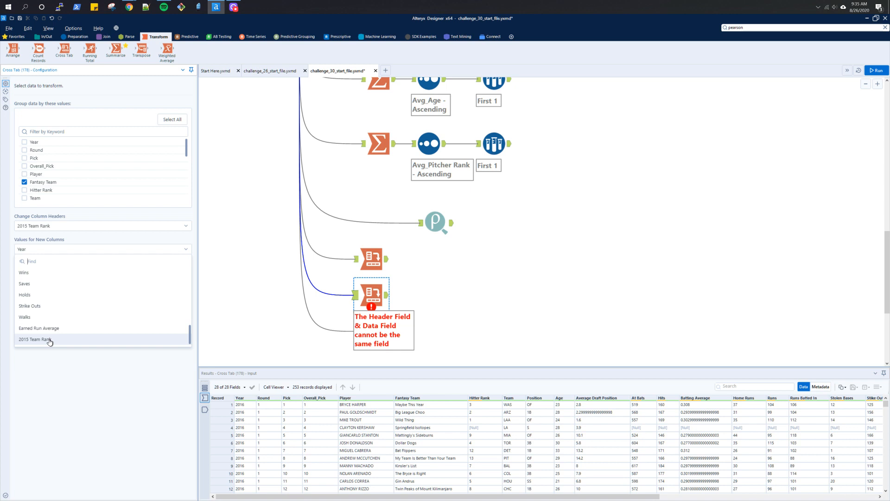
left_click(378, 295)
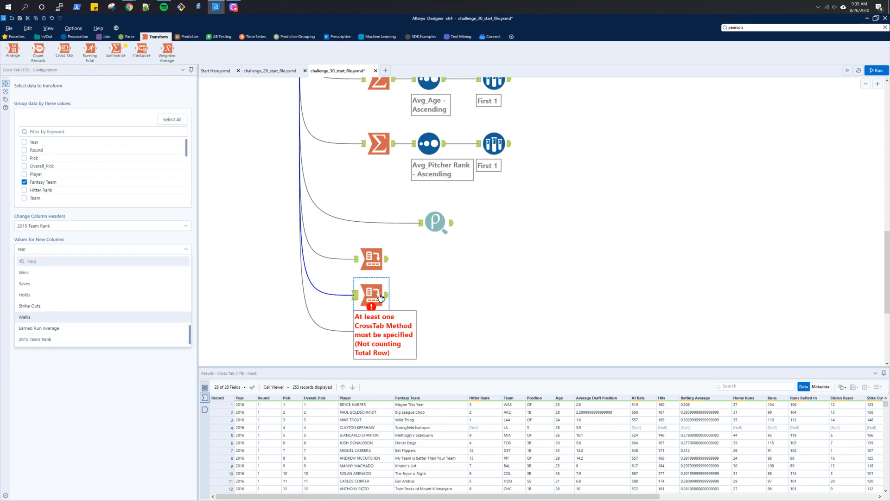
key("Delete")
- Add a Transpose tool, connect it to the input data, and set Fantasy Team as its key column
scroll(427, 301, "up", 5)
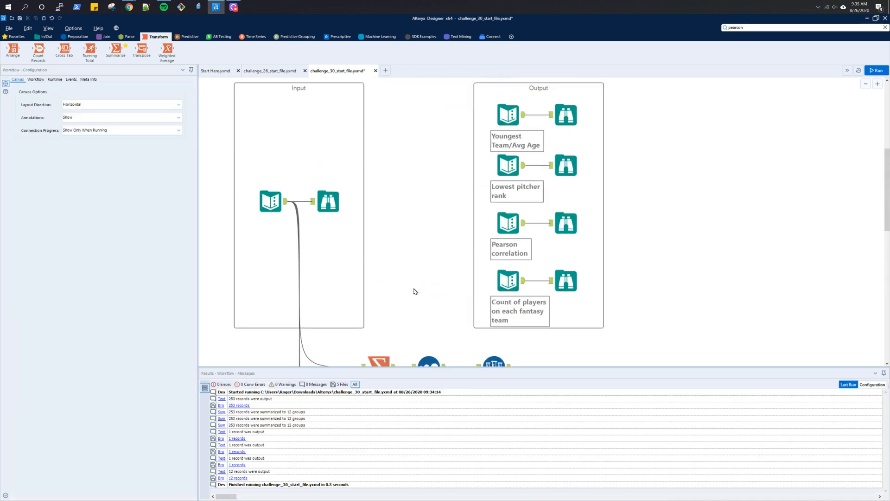
scroll(270, 252, "down", 3)
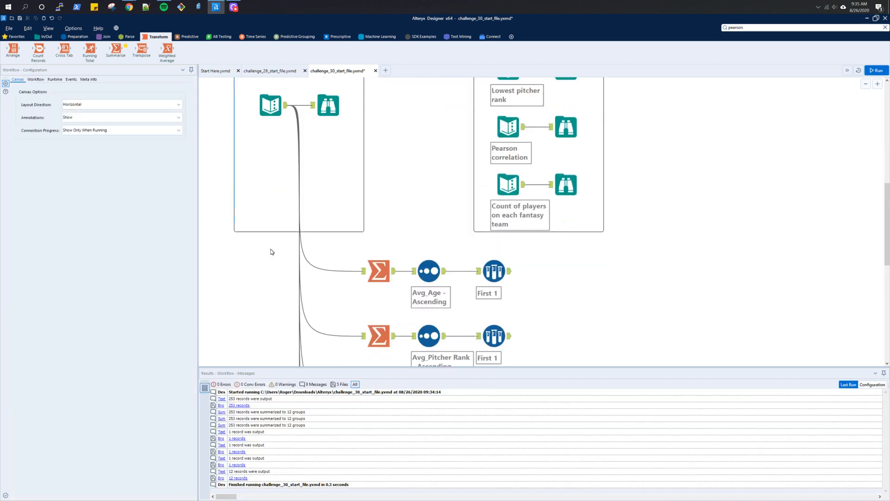
scroll(271, 251, "down", 1)
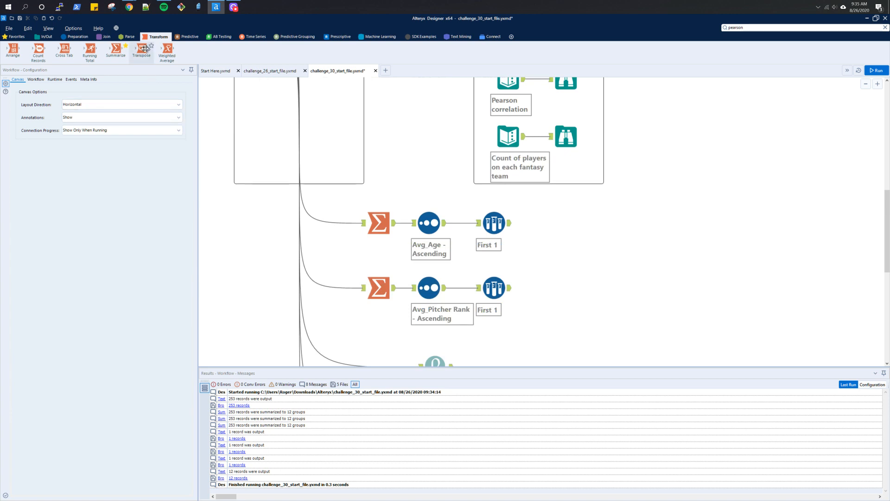
left_click_drag(142, 50, 372, 295)
scroll(367, 240, "up", 5)
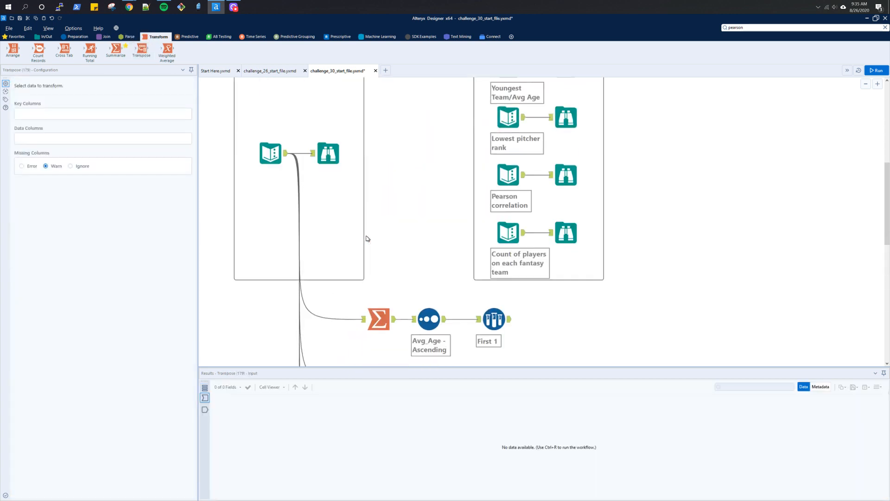
left_click_drag(286, 153, 355, 271)
scroll(354, 311, "down", 4)
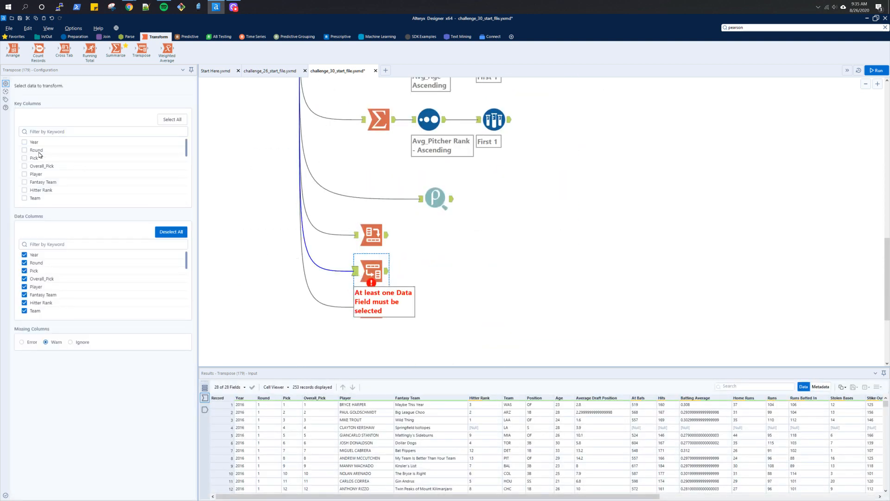
left_click(24, 182)
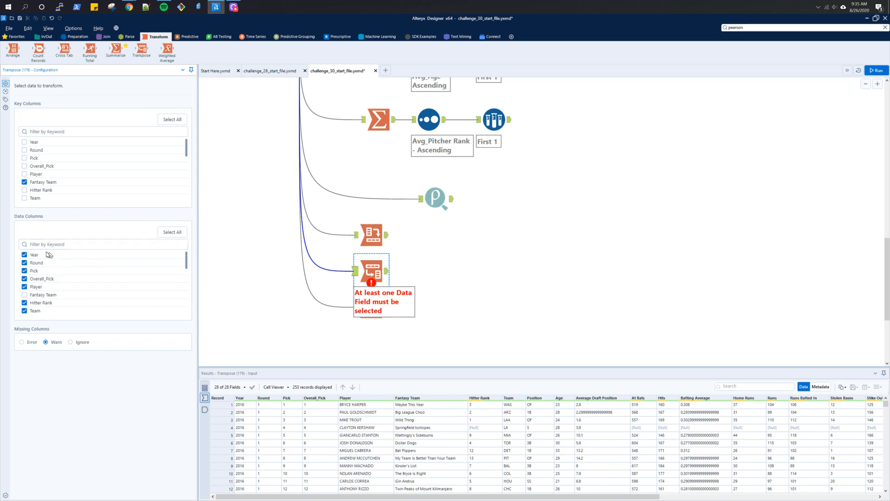
left_click(31, 244)
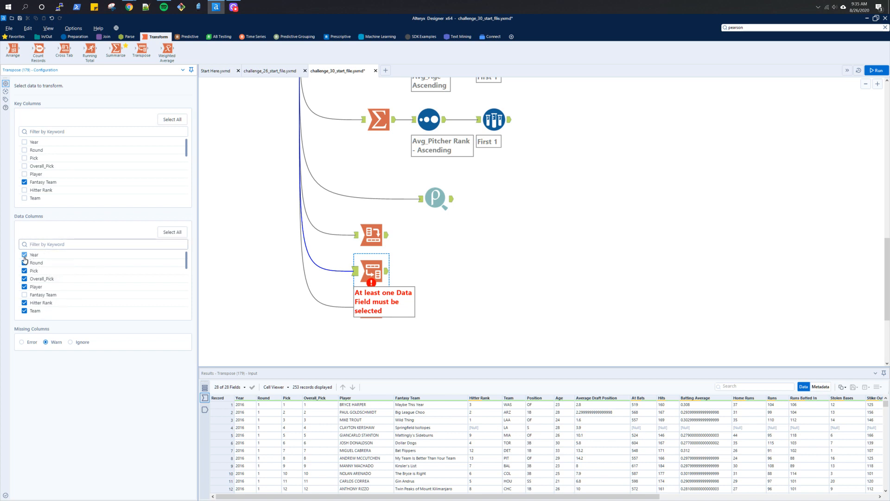
left_click(24, 257)
left_click(24, 262)
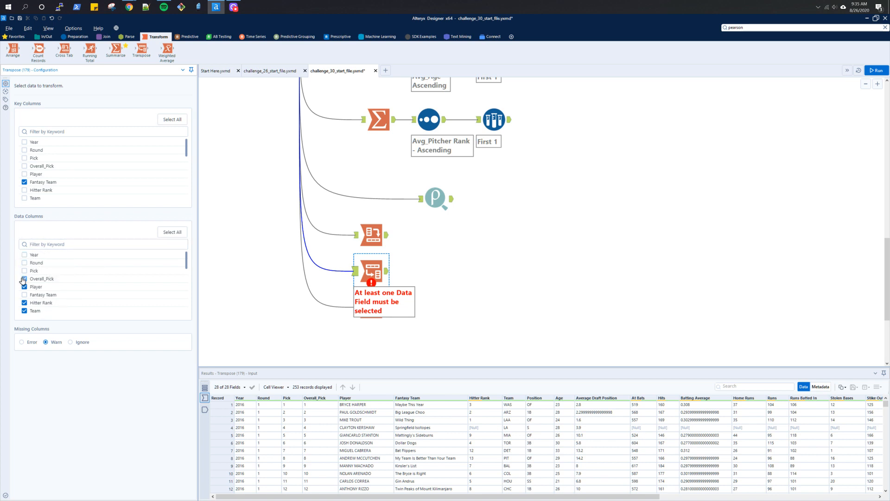
left_click(24, 278)
left_click(24, 287)
left_click(25, 310)
scroll(25, 306, "down", 5)
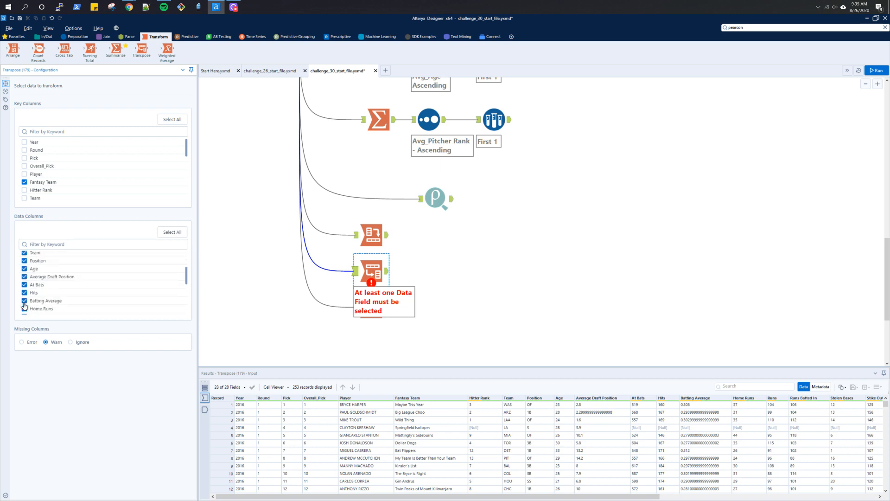
- Clear all Transpose data columns except 2015 Team Rank and run the workflow
left_click(183, 235)
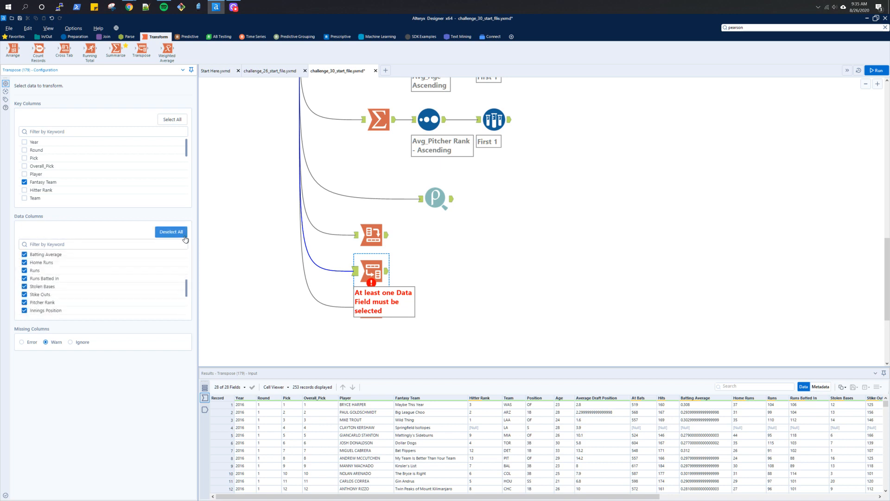
left_click(184, 235)
scroll(39, 310, "down", 3)
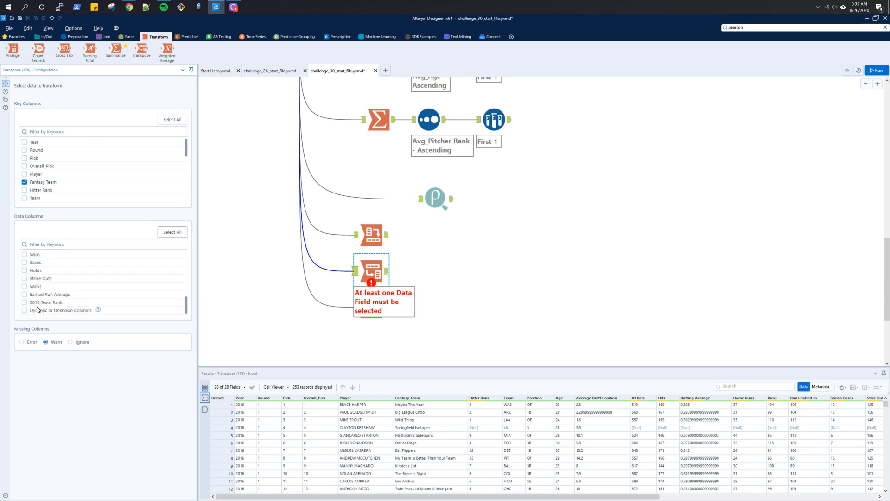
left_click(24, 302)
key("ctrl+r")
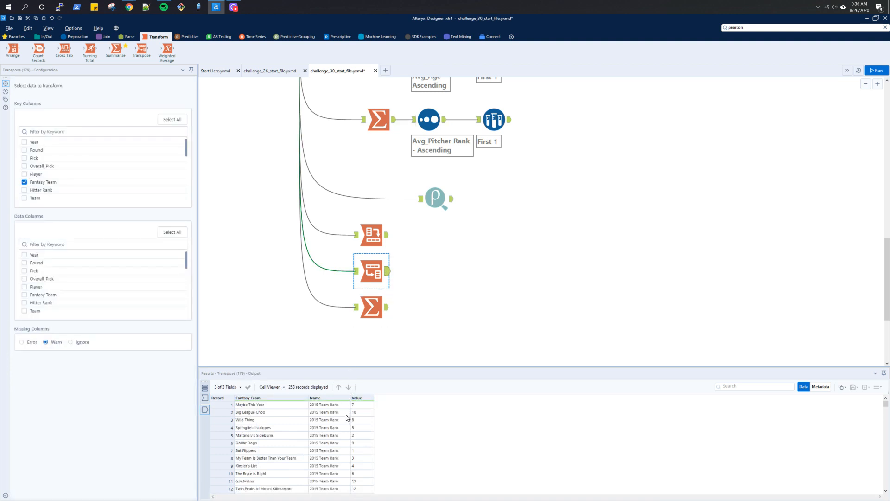
- Add a Join Multiple tool beside the Transpose tool and delete its automatic connection from the Pearson Correlation tool
scroll(348, 419, "down", 4)
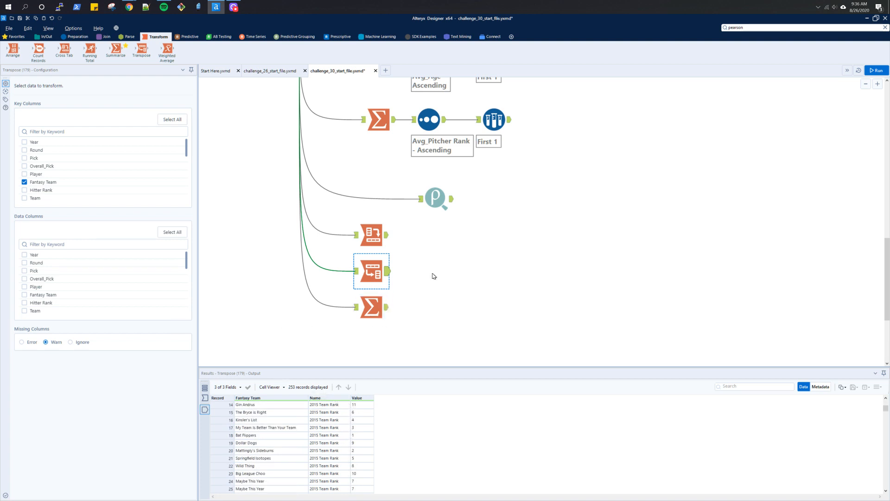
scroll(434, 275, "up", 5)
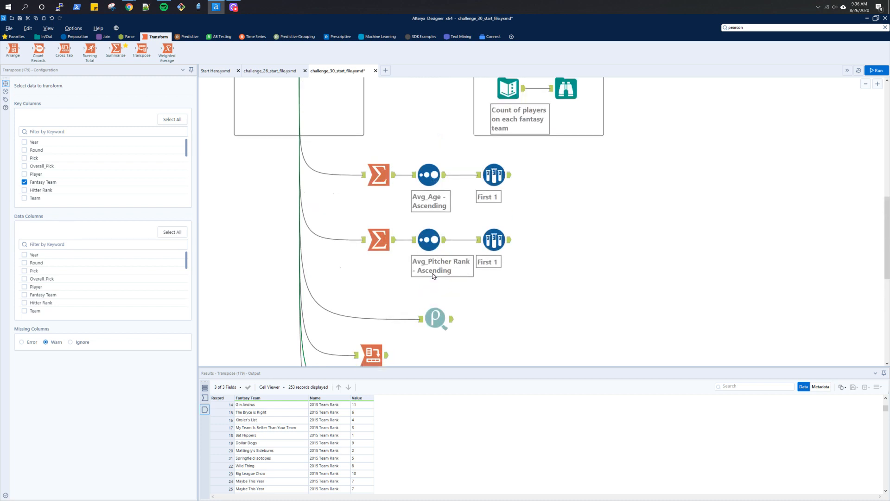
left_click(106, 37)
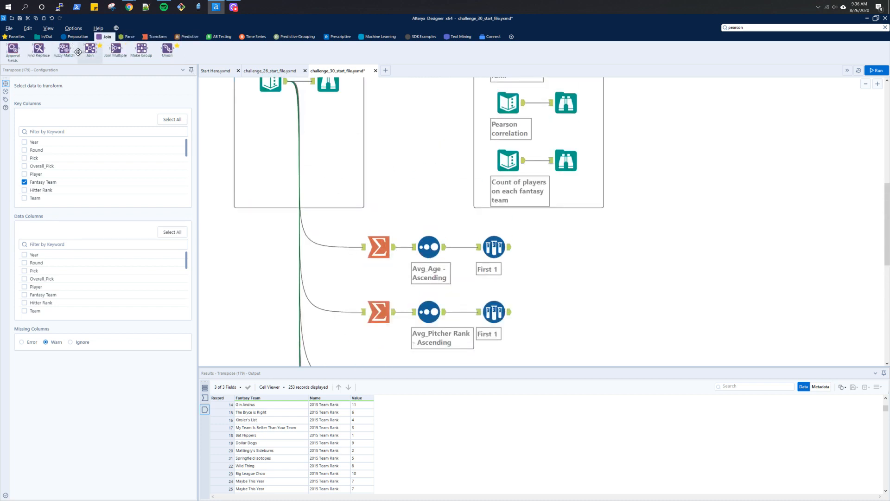
left_click_drag(116, 48, 445, 326)
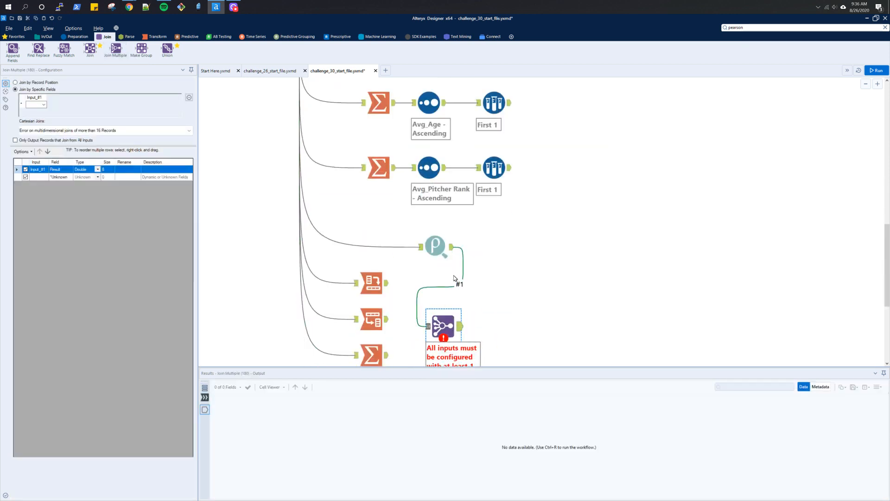
right_click(463, 273)
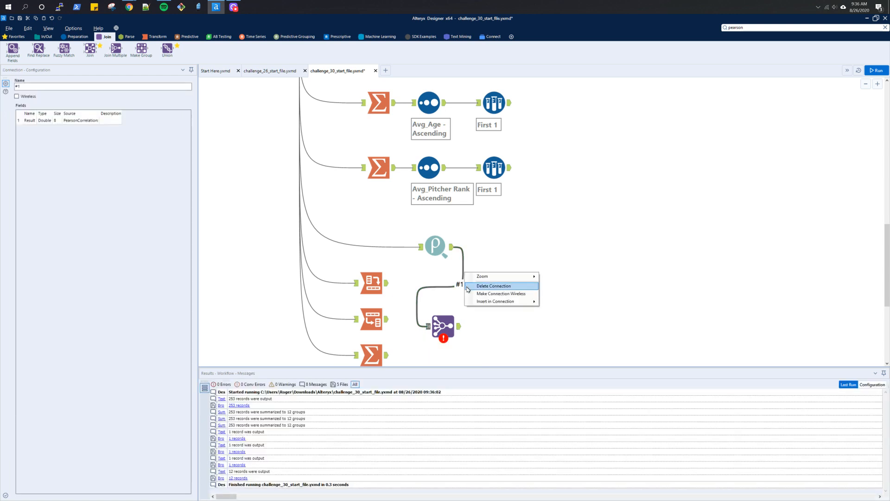
left_click(467, 286)
- Connect the Cross Tab, Transpose and Summarize outputs to the Join Multiple tool and join them on Fantasy Team
left_click_drag(387, 283, 428, 326)
left_click(384, 320)
left_click(389, 356)
left_click_drag(389, 356, 427, 326)
left_click(439, 326)
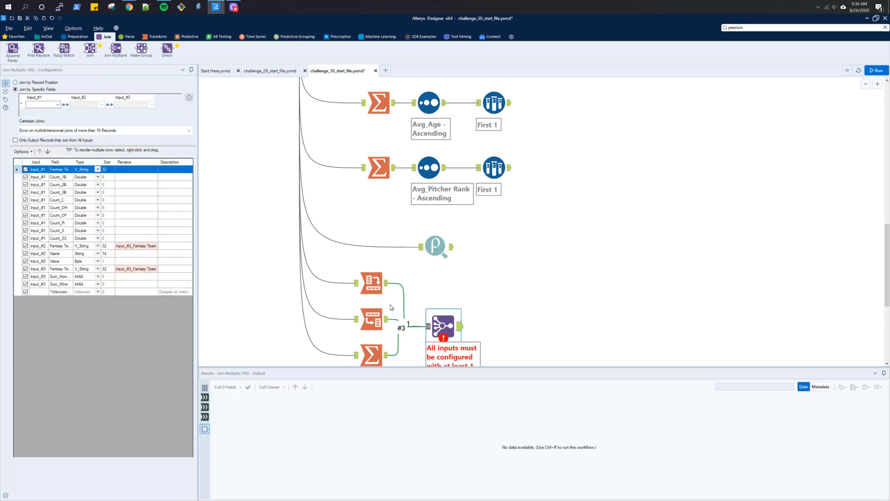
left_click(56, 105)
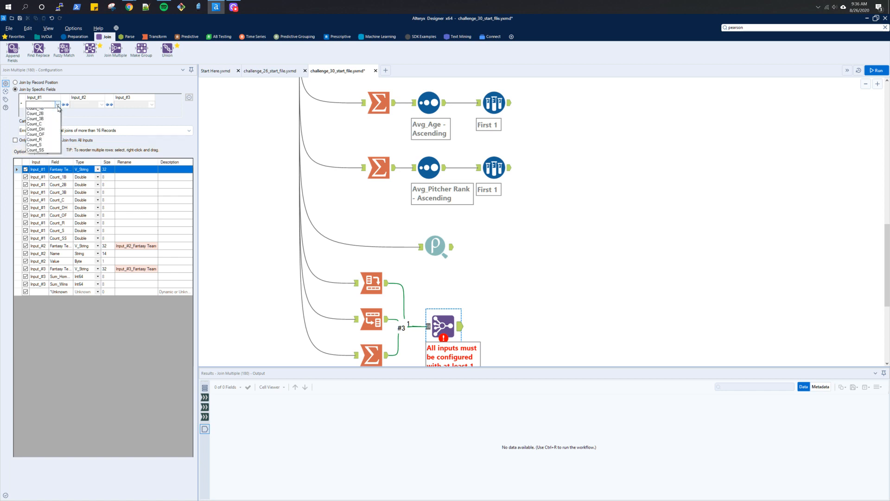
left_click(37, 112)
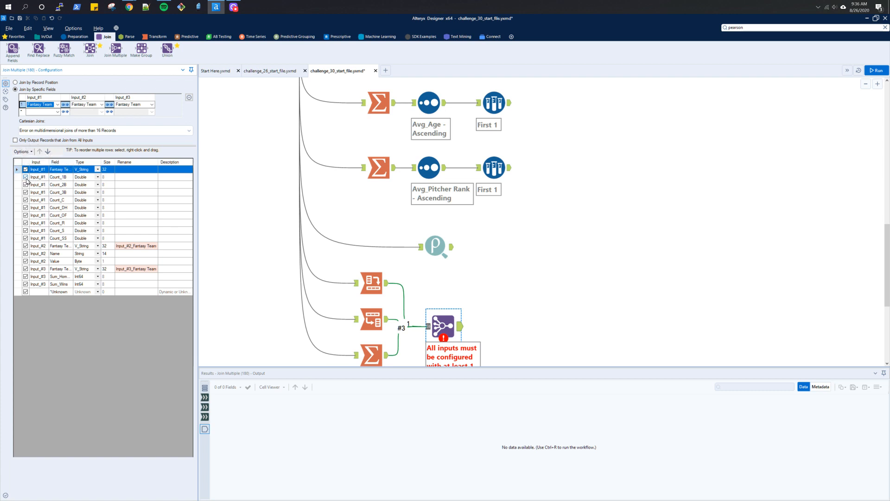
- Deselect all join fields, then keep Input_#1 Fantasy Team and position counts, Input_#2 Value, and Input_#3 Sum_Home Runs and Sum_Wins
left_click(24, 152)
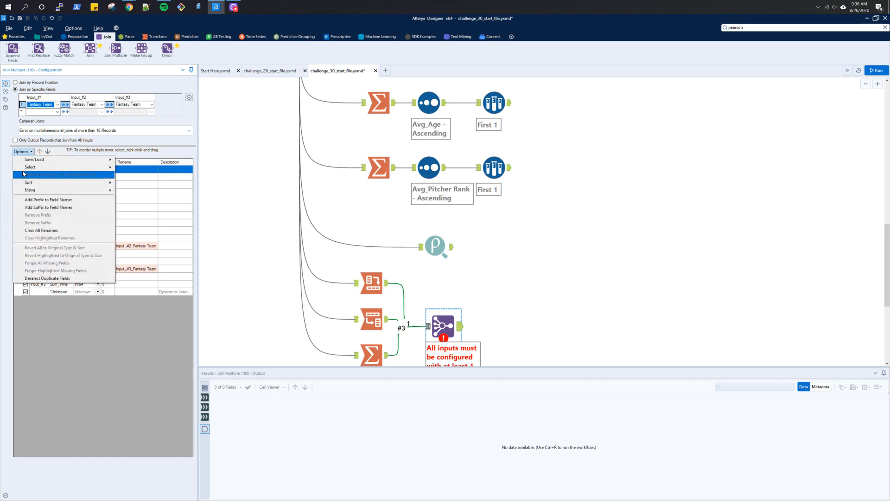
mouse_move(25, 171)
left_click(128, 181)
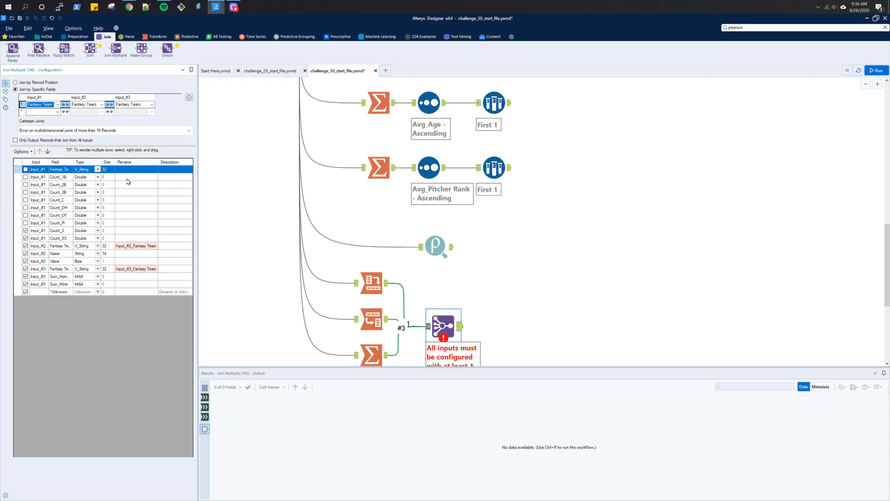
left_click(26, 170)
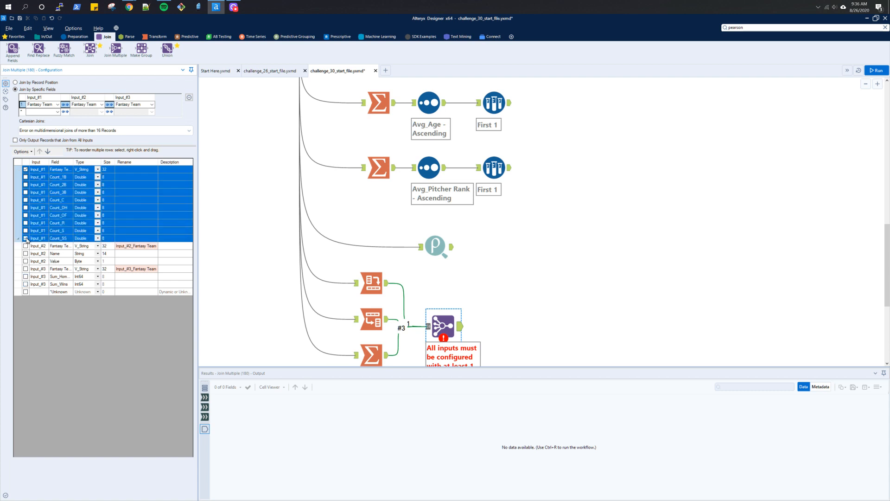
left_click(26, 177)
left_click(26, 185)
left_click(26, 192)
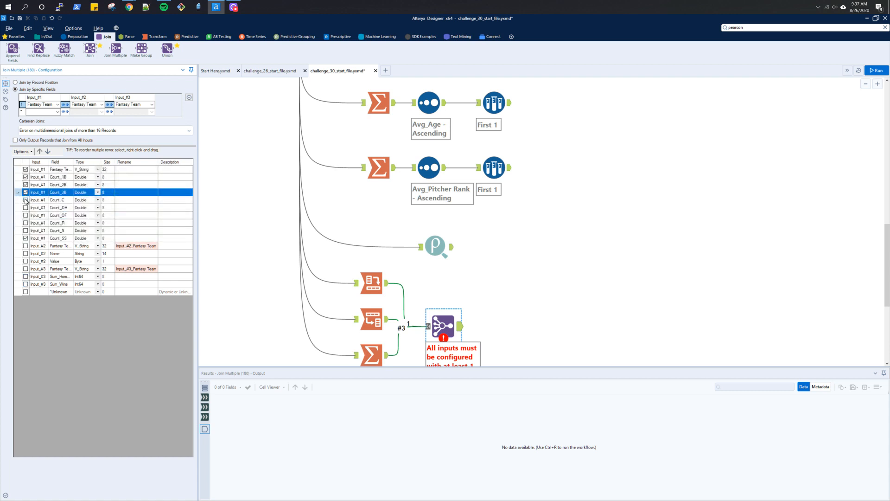
left_click(26, 200)
left_click(25, 207)
left_click(25, 216)
left_click(26, 223)
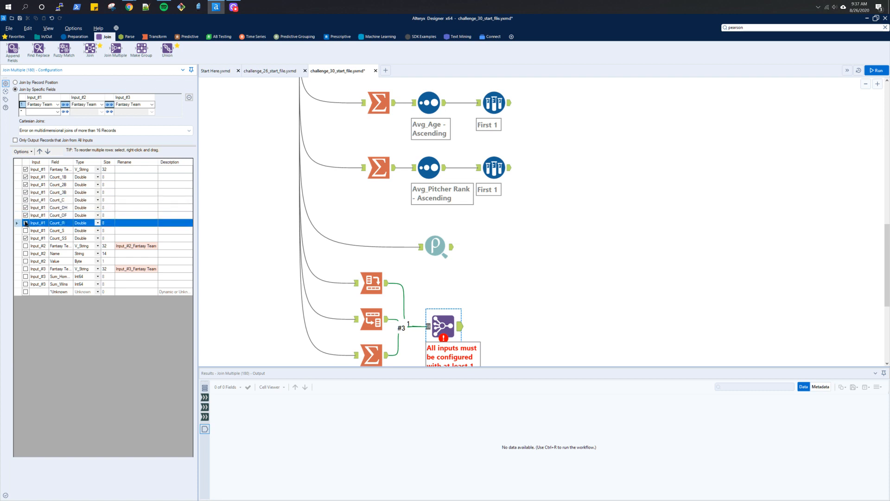
left_click(26, 230)
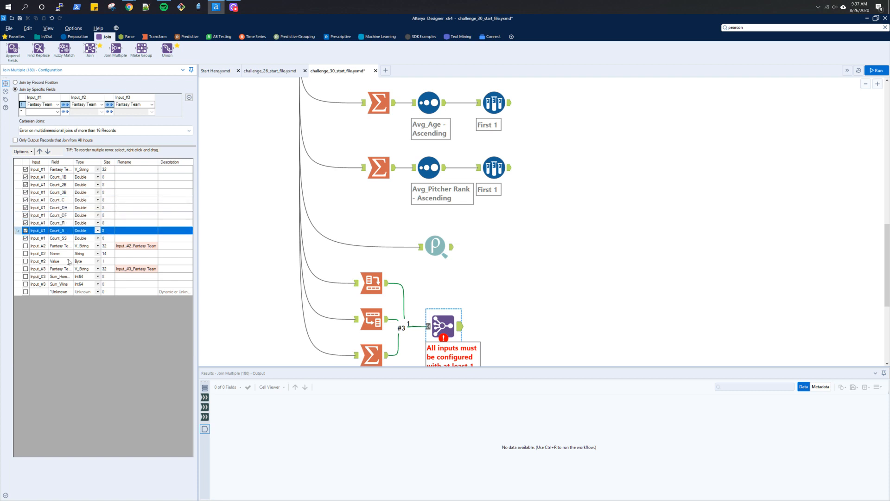
left_click(26, 262)
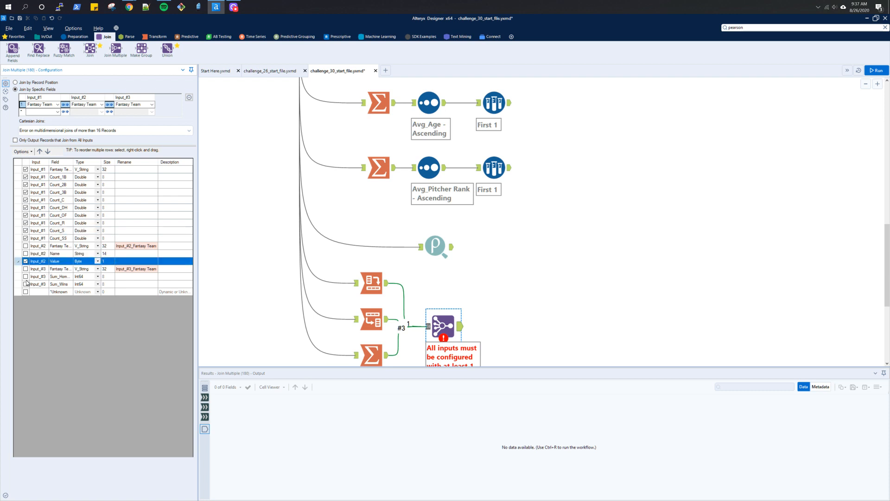
left_click(26, 277)
left_click(25, 284)
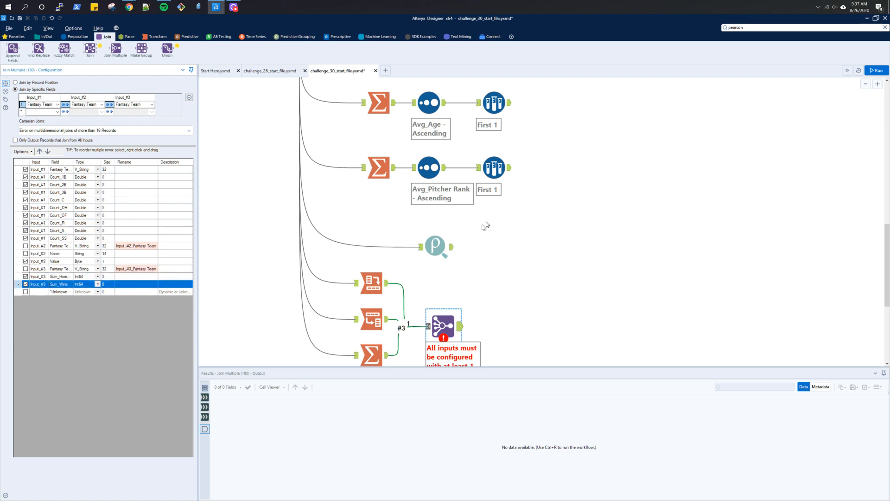
- Run the workflow and review the joined per-team output records
key("ctrl+r")
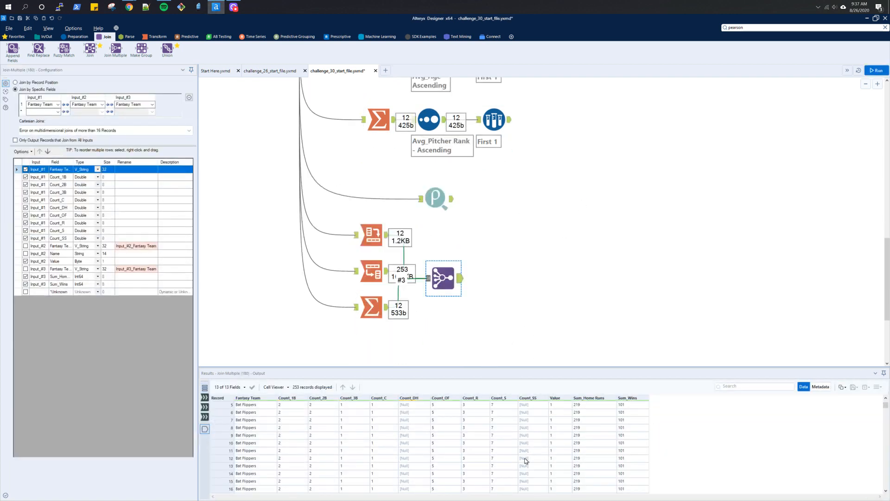
scroll(526, 461, "down", 1)
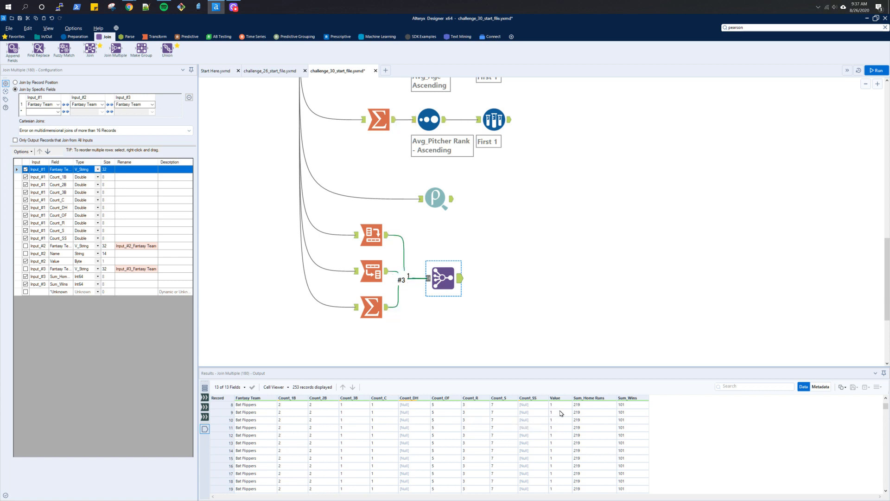
scroll(560, 437, "down", 9)
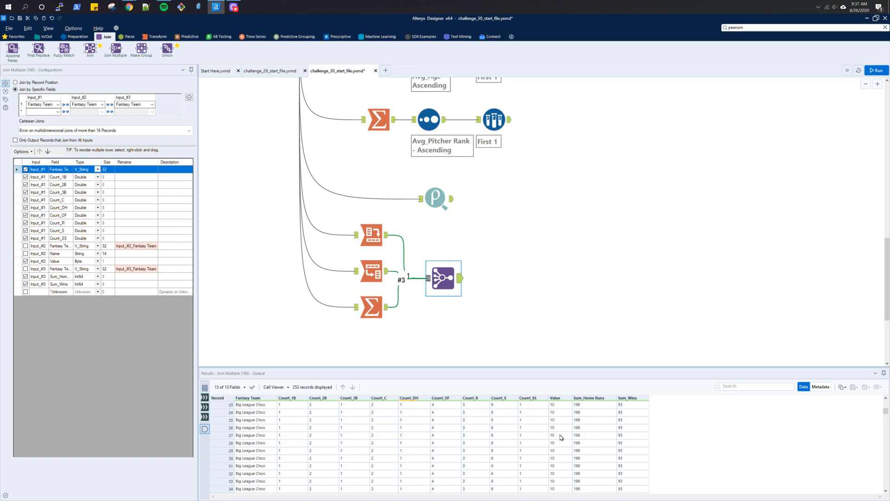
scroll(561, 438, "up", 6)
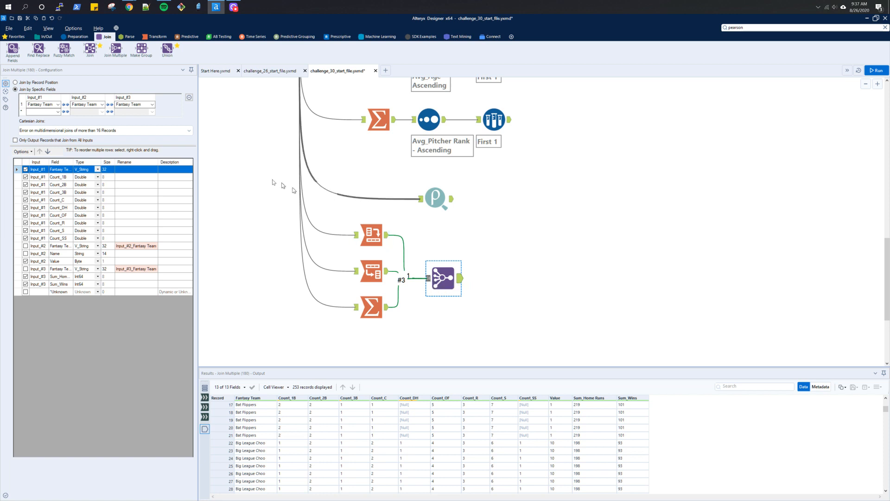
- Enable outputting only records that join from all inputs and rerun the workflow
left_click(75, 142)
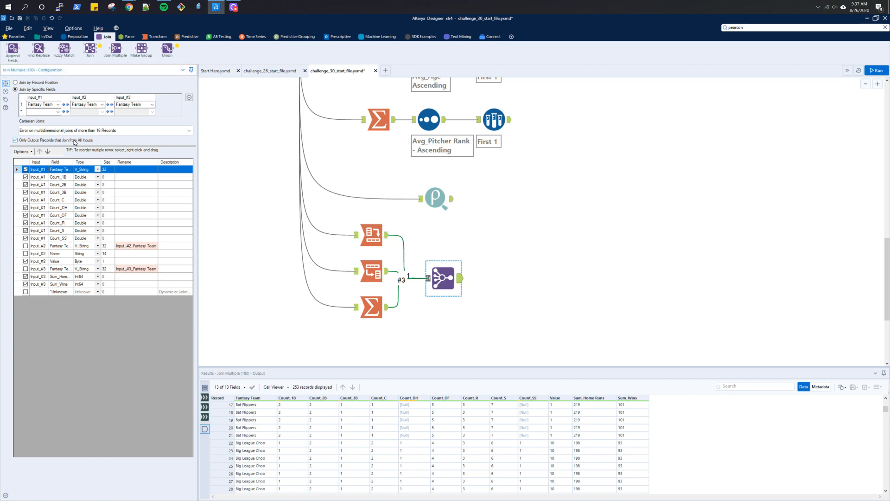
key("ctrl+r")
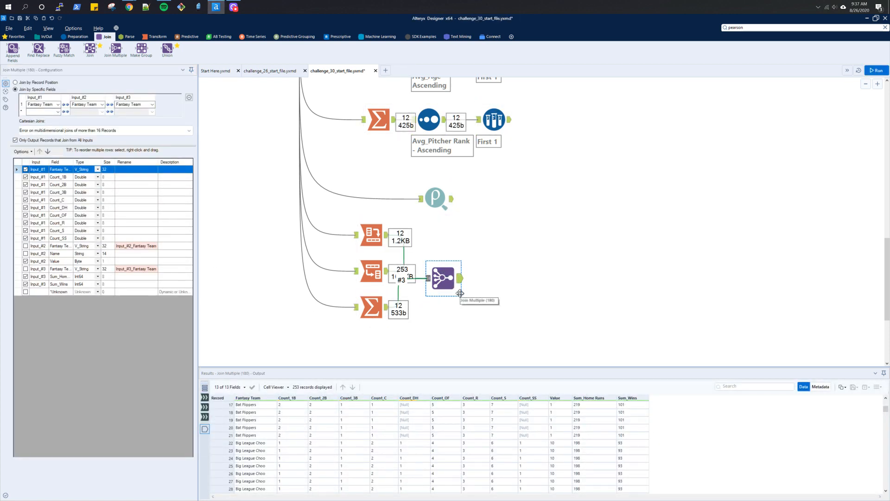
scroll(458, 478, "up", 2)
scroll(458, 478, "up", 3)
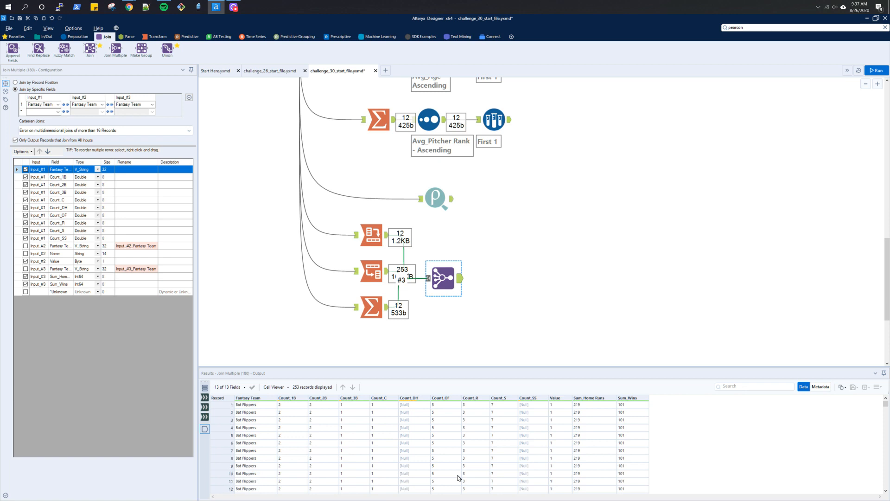
scroll(522, 153, "up", 5)
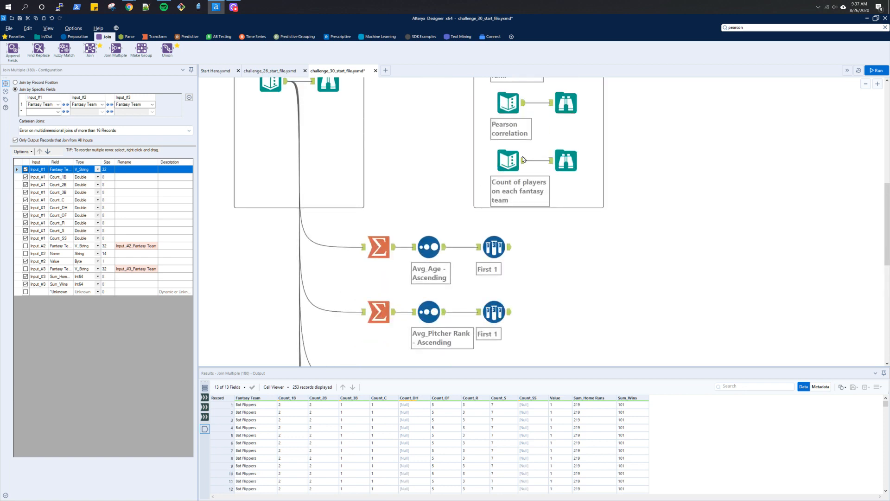
- Open the expected output in the Count of players browse tool to compare it with the join result
left_click(566, 170)
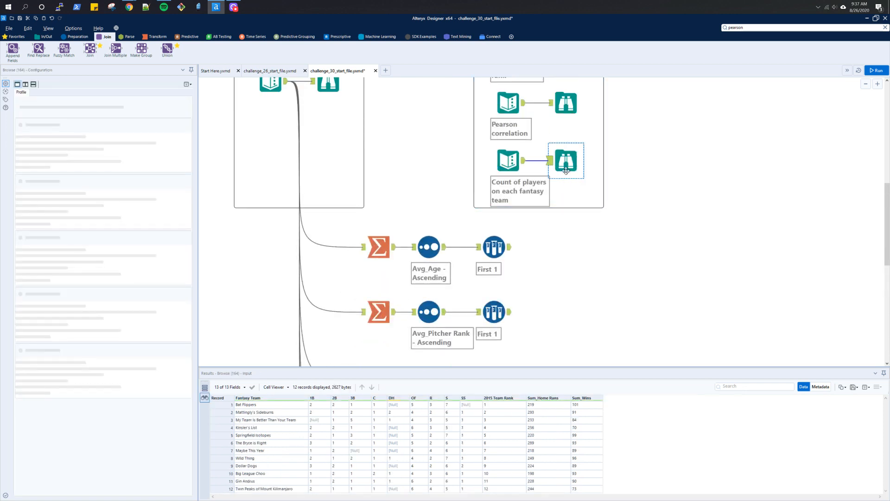
scroll(506, 234, "down", 7)
scroll(478, 223, "up", 1)
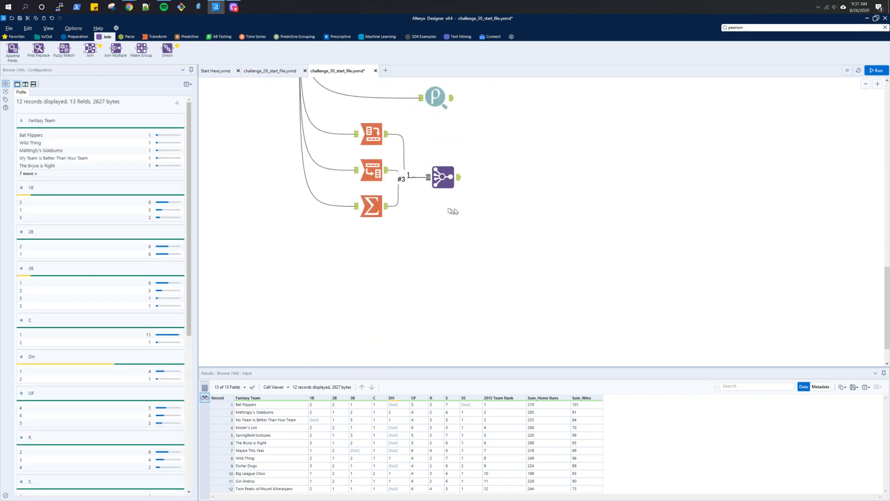
left_click(443, 176)
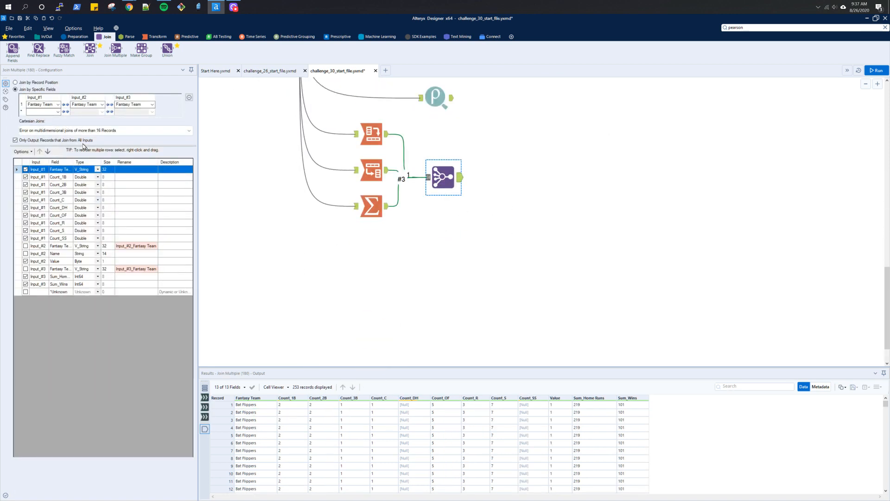
- Turn off the option to output only records that join from all inputs
left_click(16, 141)
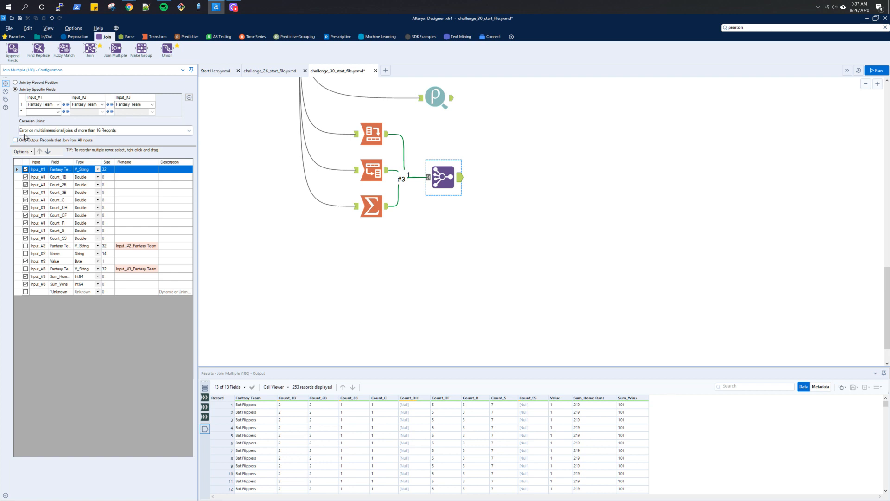
left_click(28, 133)
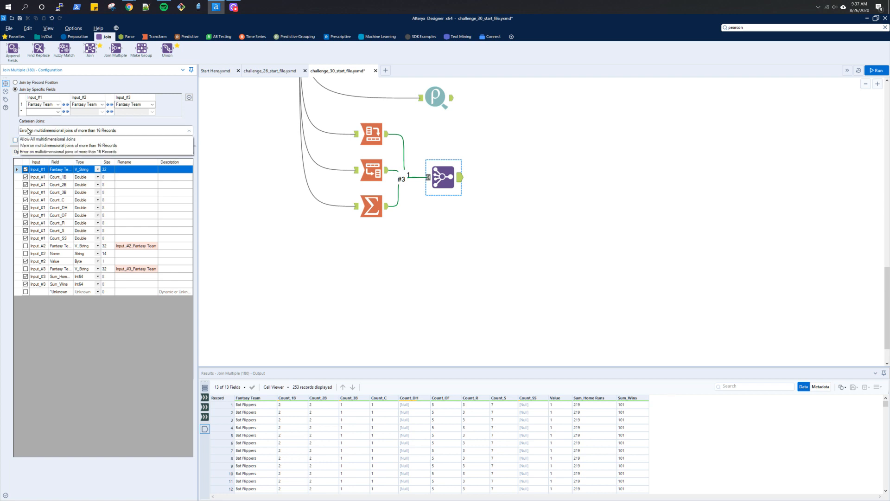
left_click(177, 120)
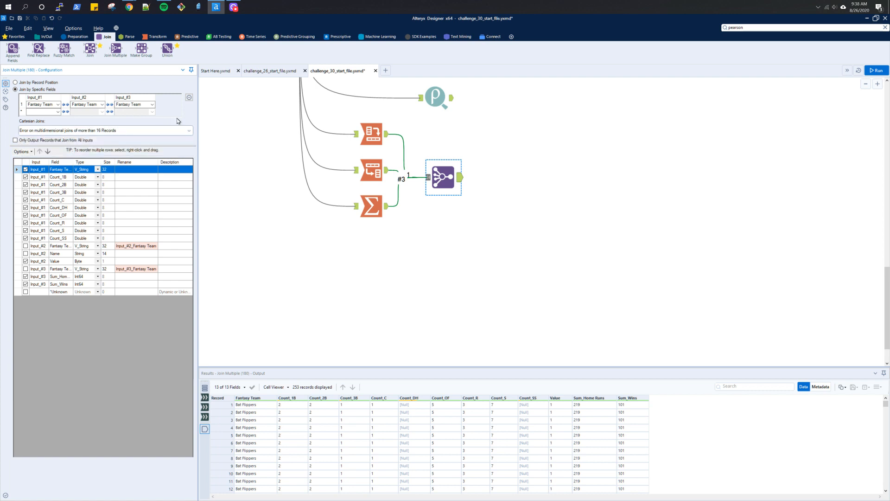
- Examine the Transpose tool's output records for each fantasy team
left_click(364, 172)
scroll(416, 437, "down", 11)
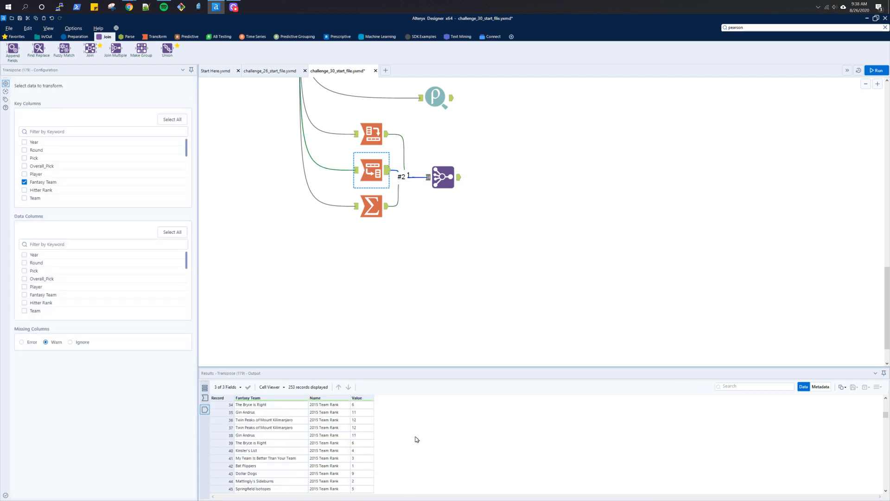
scroll(355, 471, "up", 8)
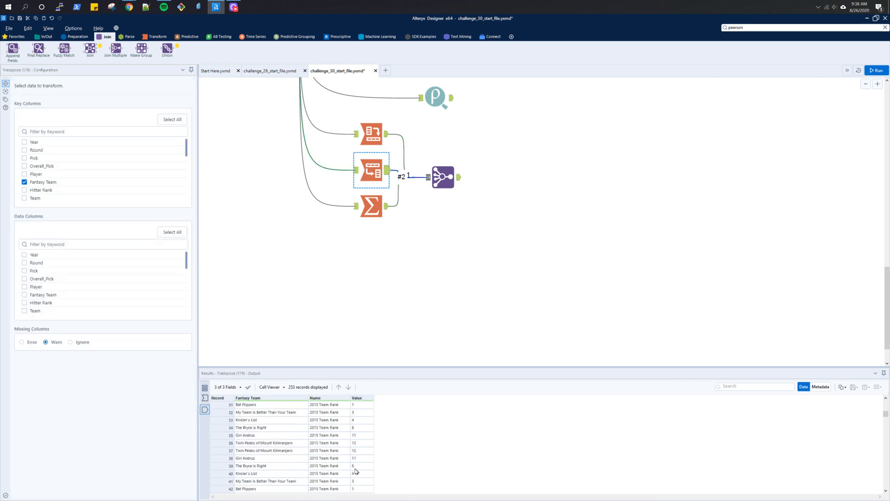
scroll(356, 471, "up", 2)
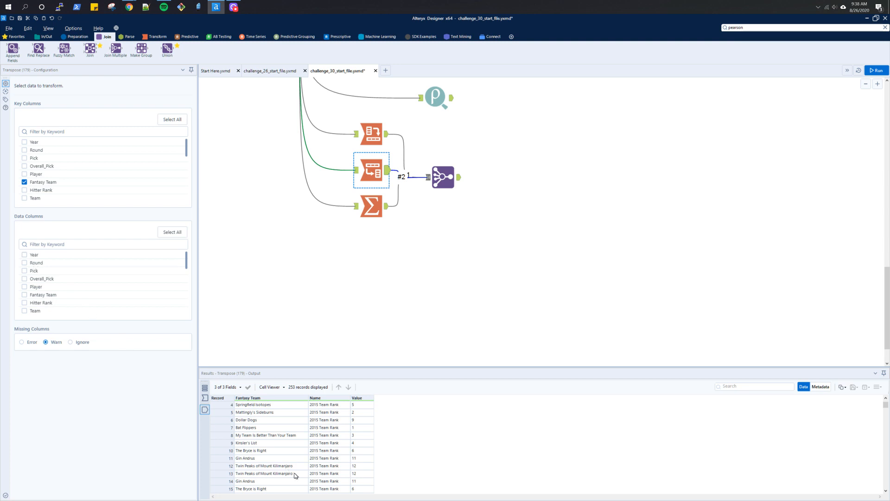
scroll(296, 476, "down", 1)
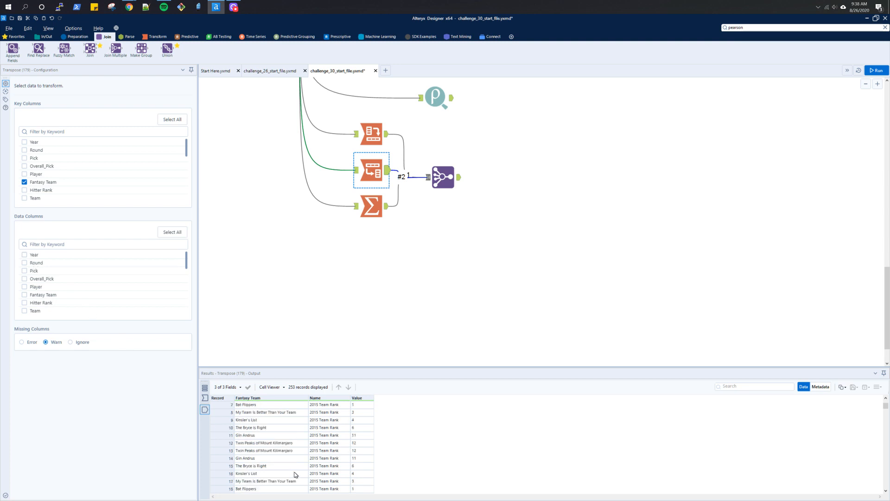
scroll(295, 475, "down", 1)
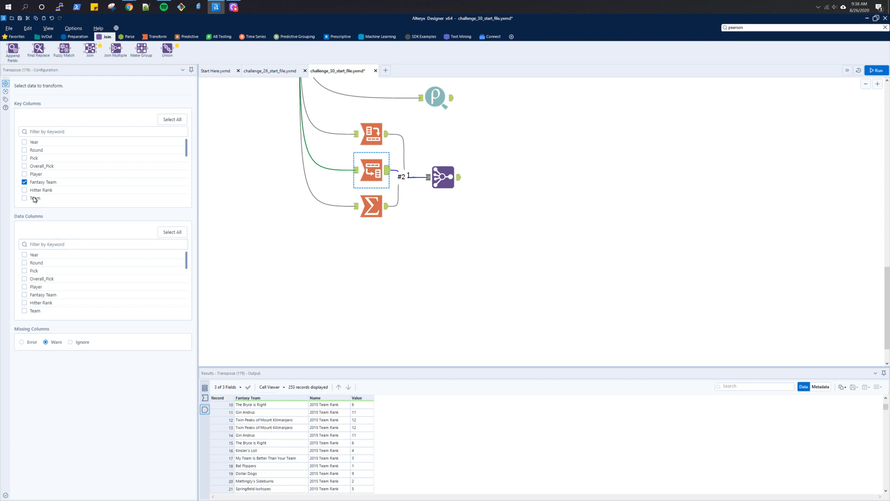
- Set the Transpose tool to transpose the 2015 Team Rank data column
scroll(67, 199, "down", 5)
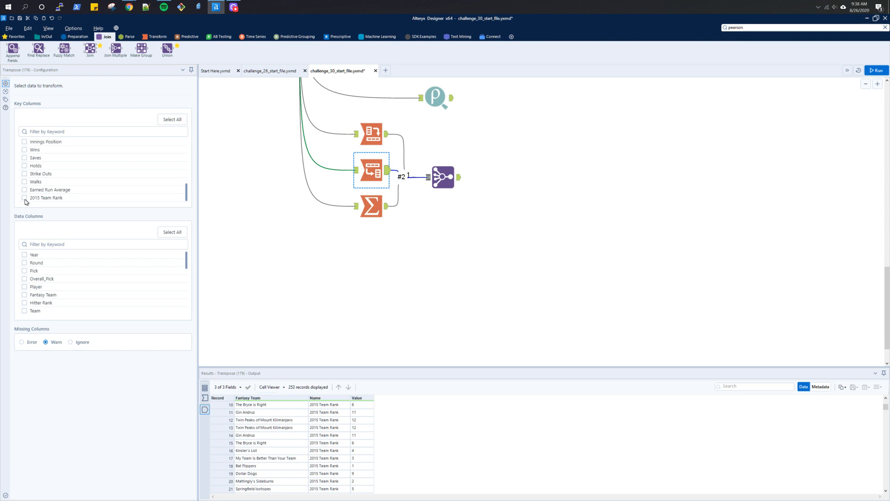
scroll(42, 299, "down", 10)
left_click(43, 301)
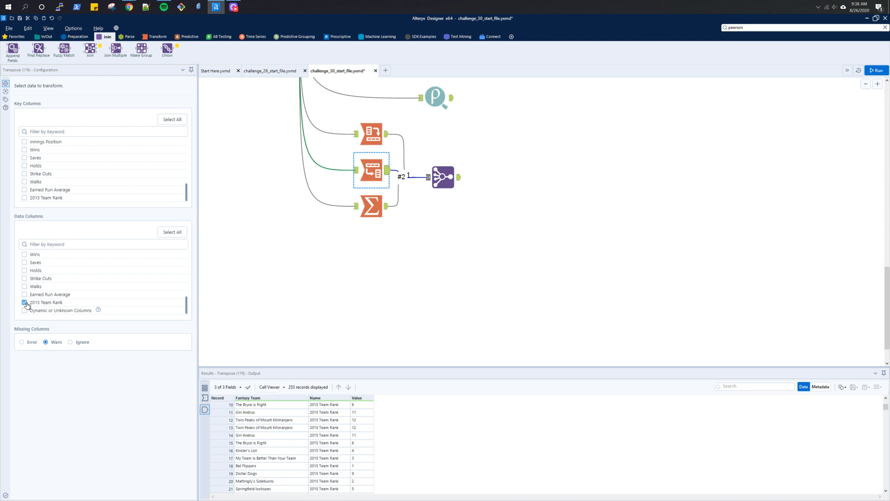
- Insert a Sample tool between the Transpose tool and the Join Multiple tool
left_click(442, 176)
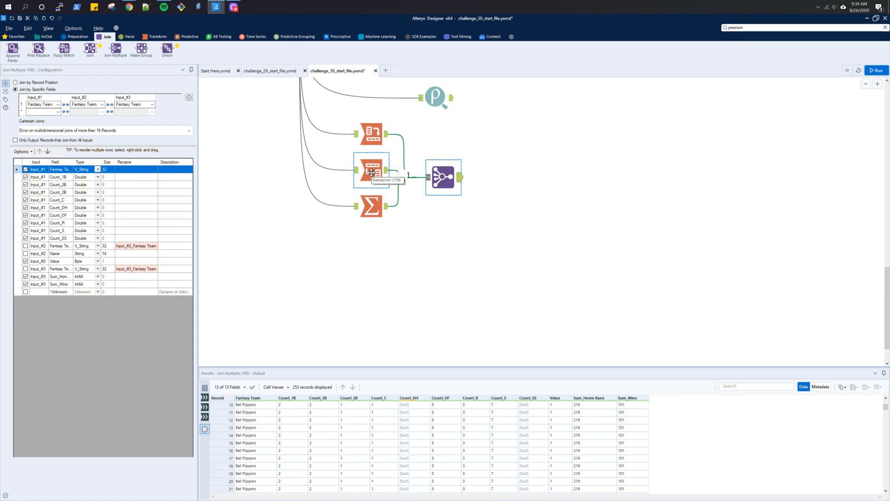
left_click_drag(451, 179, 487, 181)
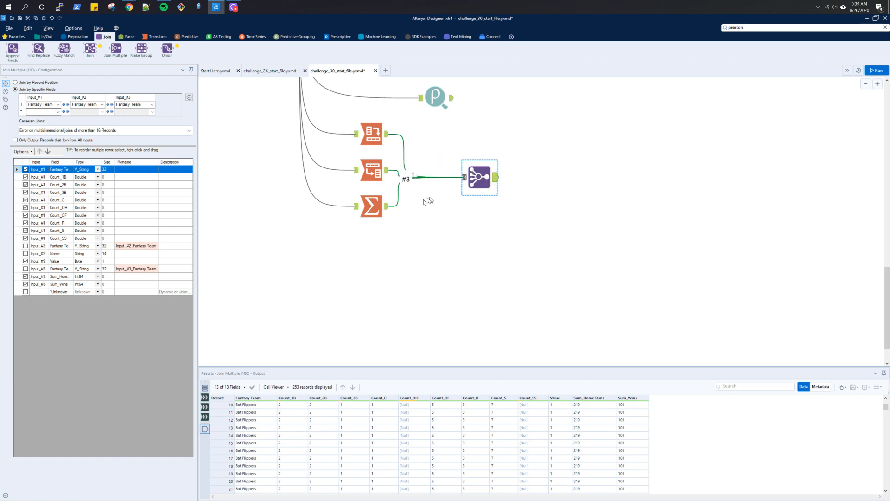
left_click(392, 210)
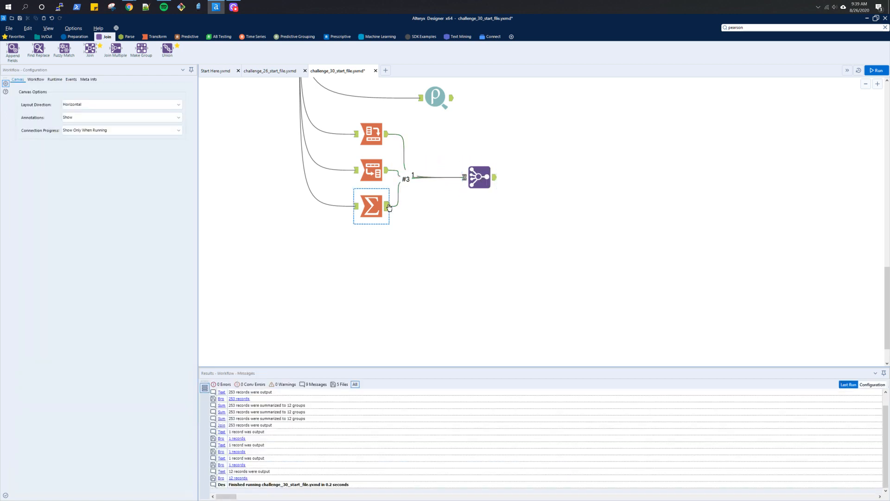
left_click(388, 207)
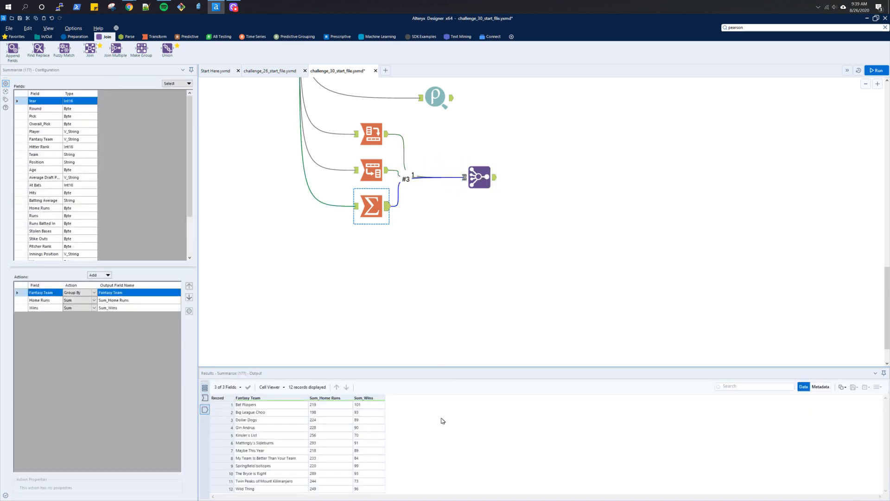
left_click(133, 37)
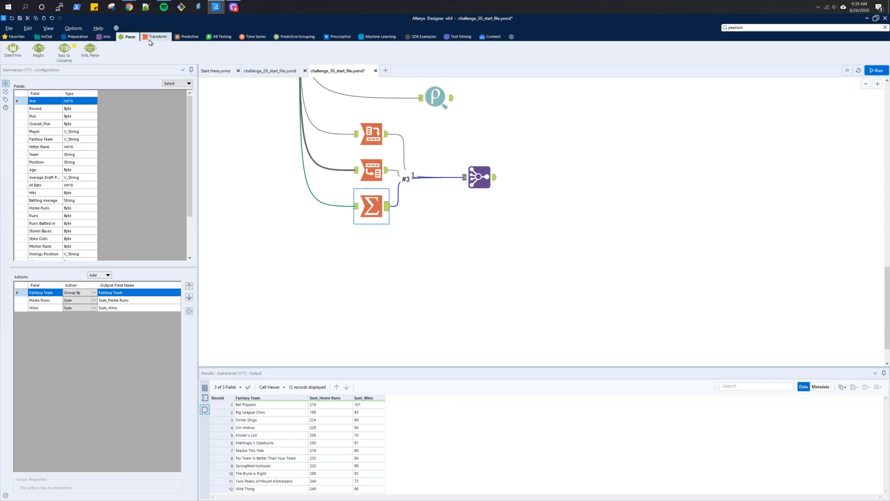
left_click(153, 38)
left_click(77, 37)
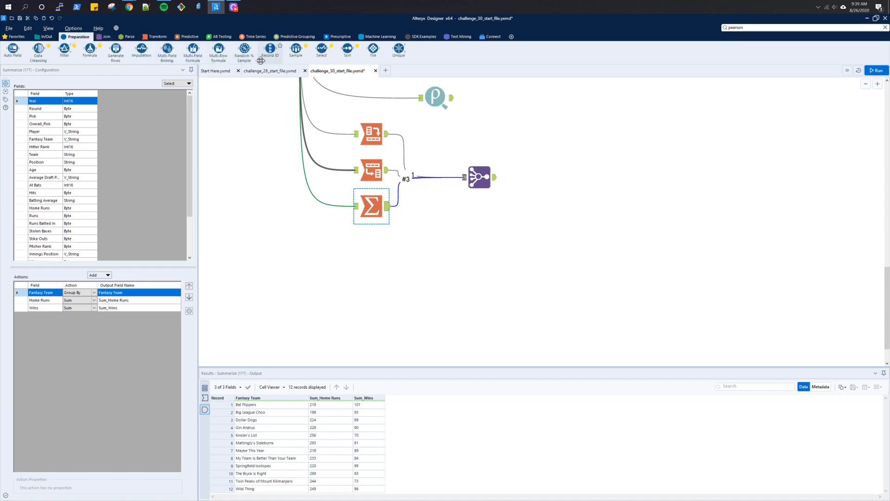
left_click_drag(295, 49, 409, 170)
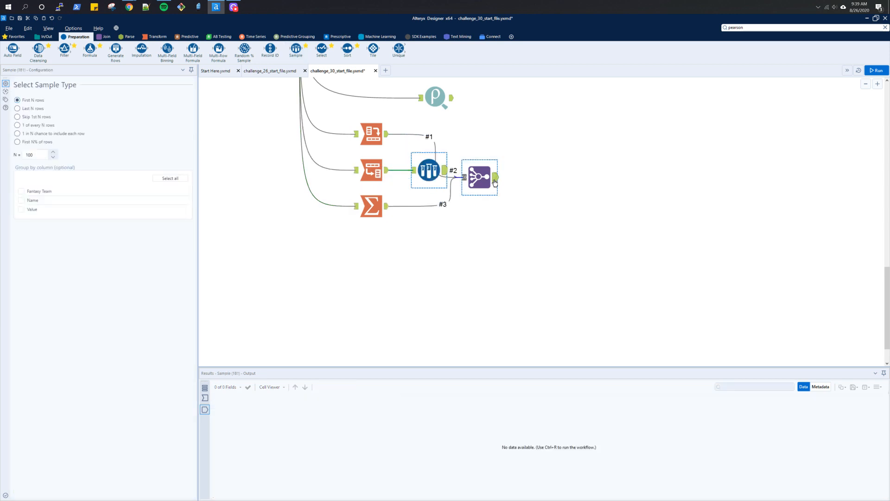
left_click_drag(482, 177, 524, 176)
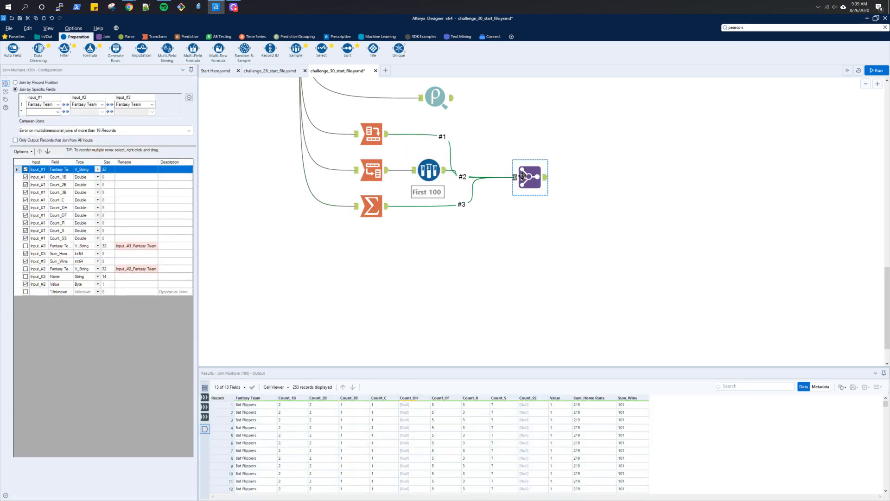
- Configure the Sample tool to keep the first 1 row grouped by Fantasy Team and Value, and run the workflow
left_click(440, 177)
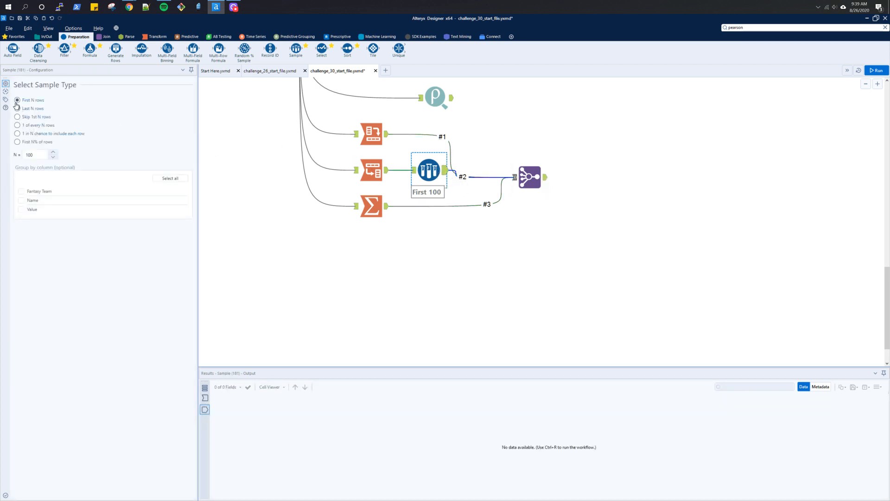
double_click(24, 154)
type("1")
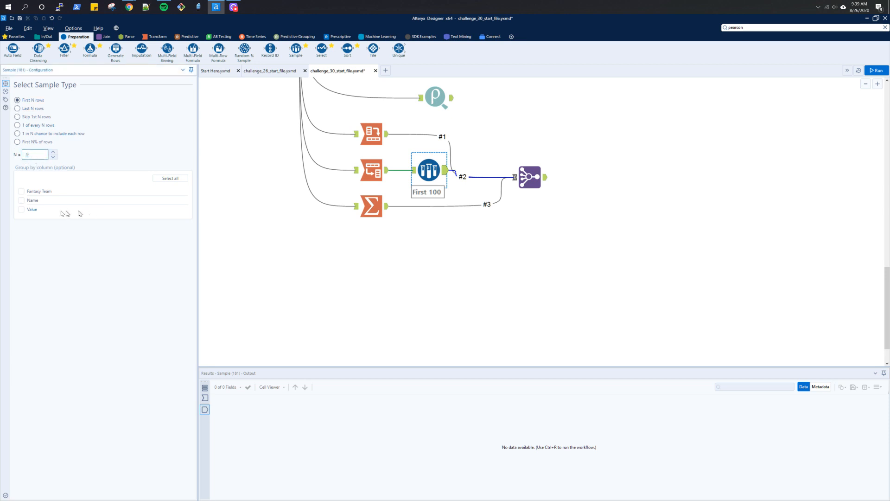
left_click(21, 191)
left_click(21, 209)
key("ctrl+r")
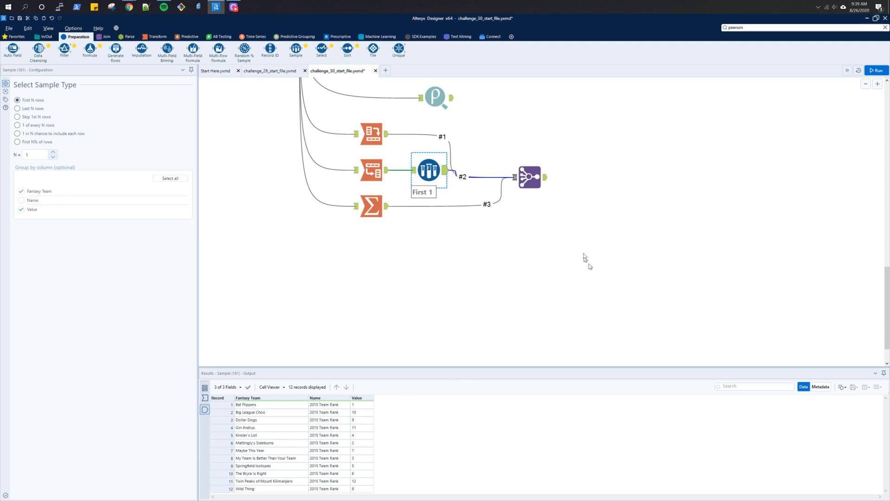
- Compare the Join Multiple output with the expected Count of players output
left_click(537, 192)
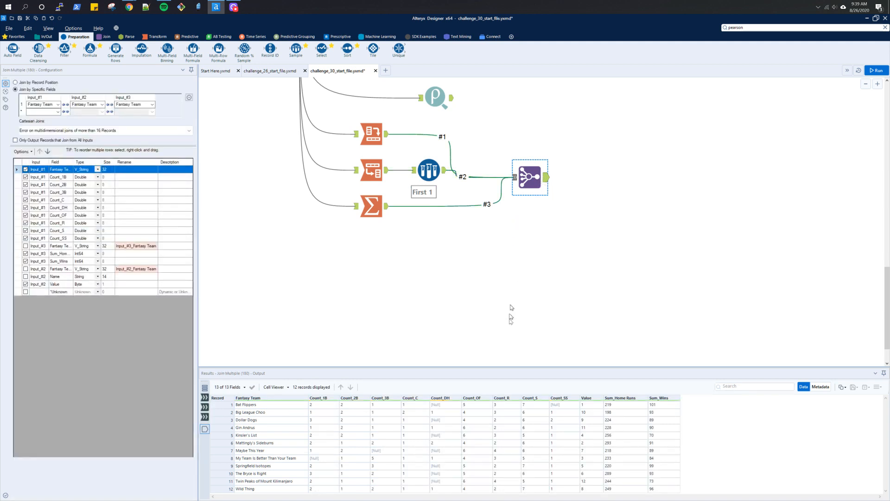
scroll(618, 288, "up", 1)
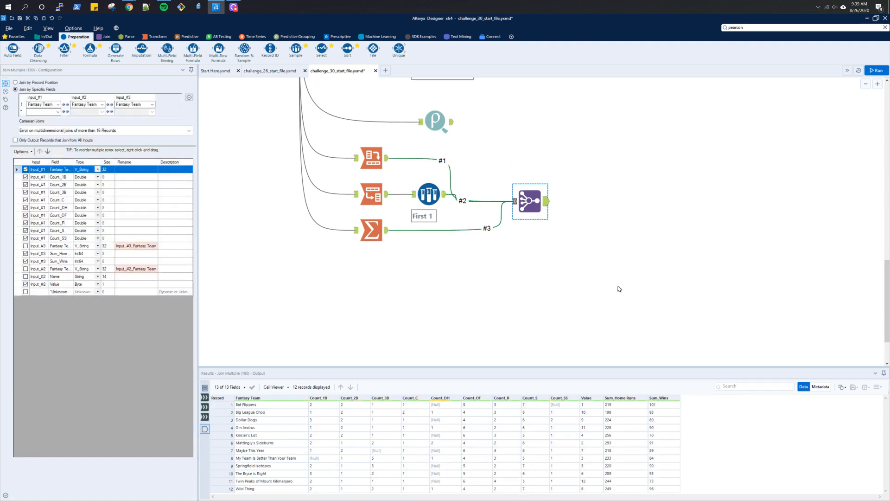
scroll(622, 289, "up", 9)
left_click(570, 115)
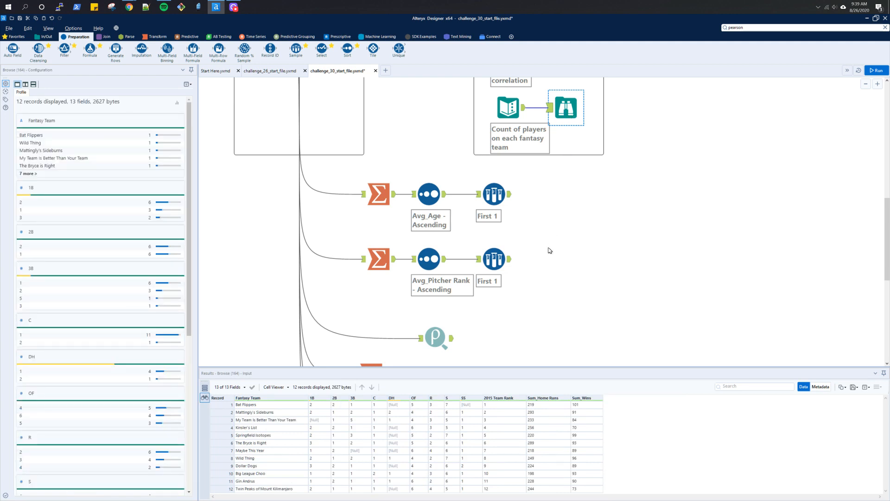
scroll(550, 250, "down", 4)
scroll(549, 251, "down", 3)
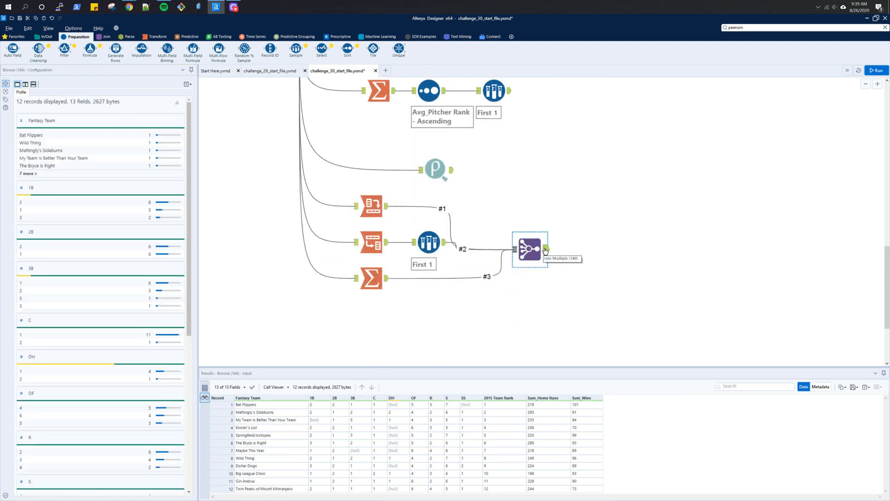
left_click(545, 250)
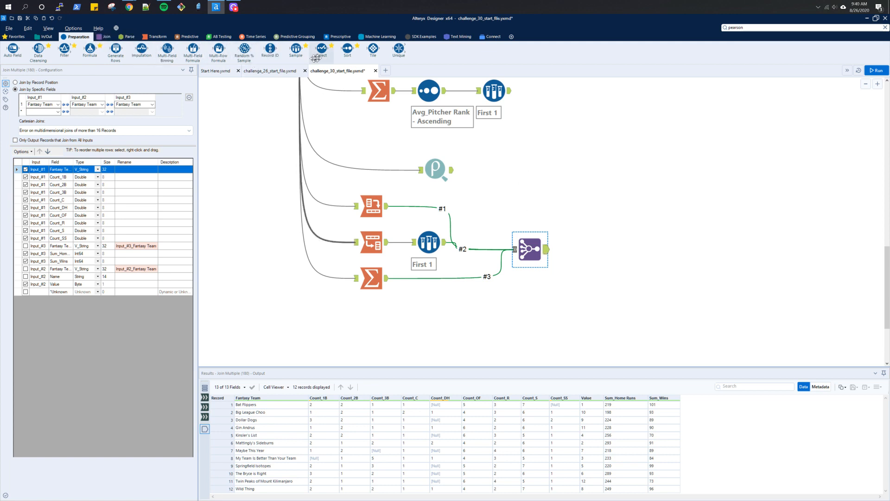
- Add a Sort tool after the Join Multiple tool sorting Value ascending, run the workflow and view its output
left_click_drag(348, 48, 574, 249)
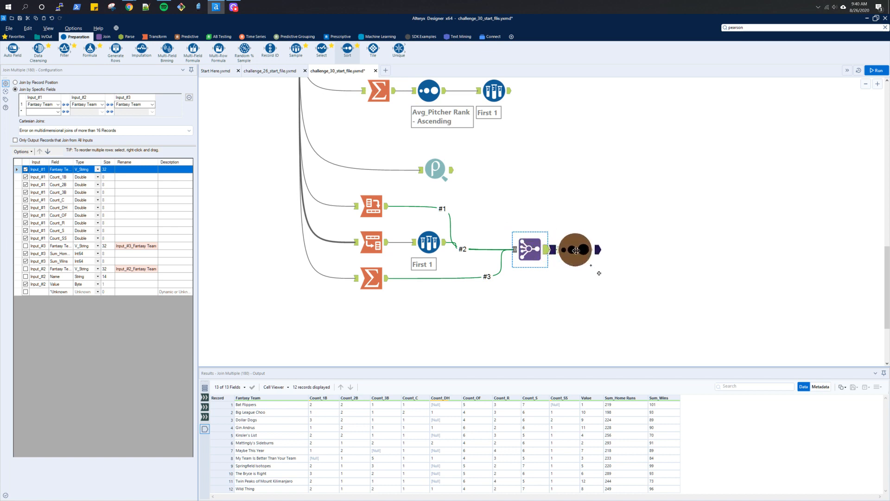
left_click(56, 103)
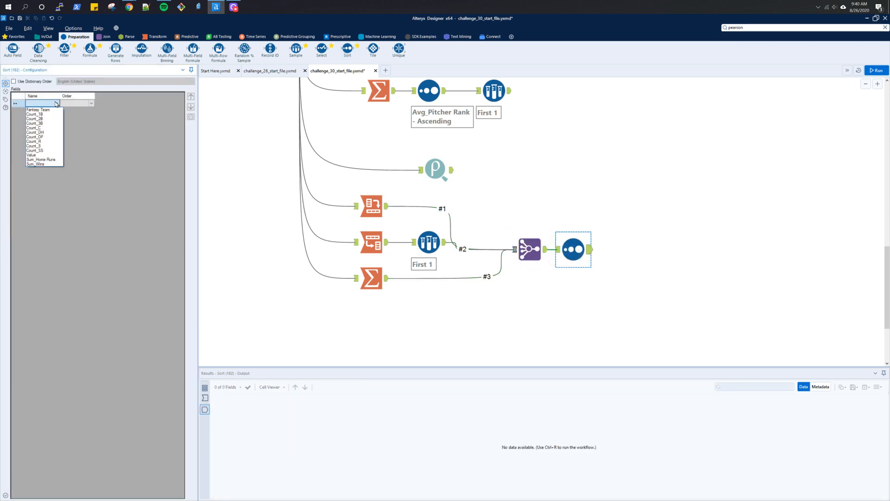
left_click(46, 155)
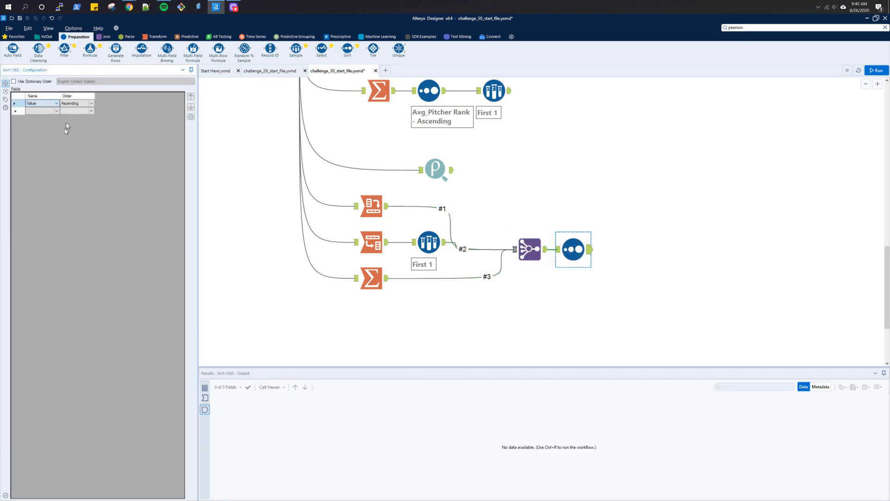
key("ctrl+r")
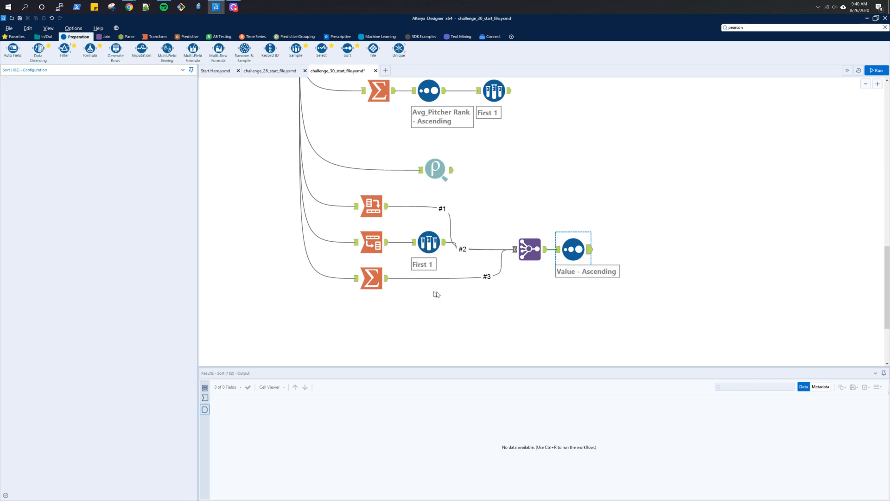
left_click(642, 280)
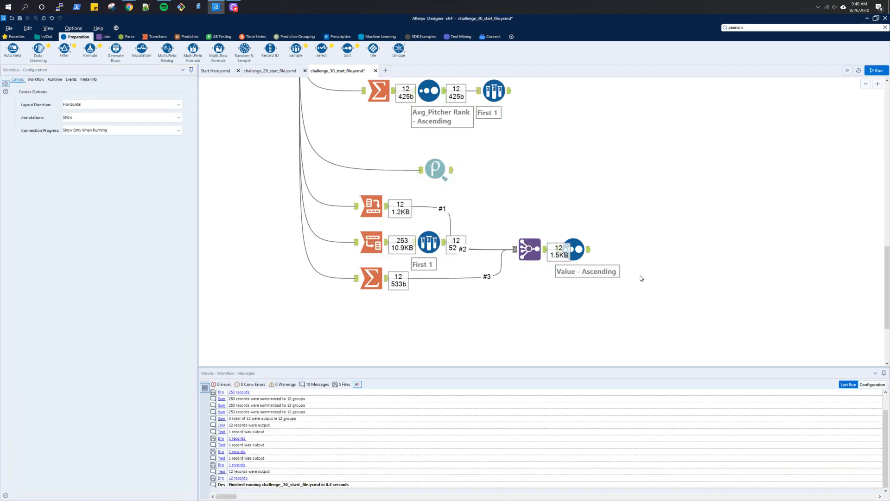
left_click(589, 250)
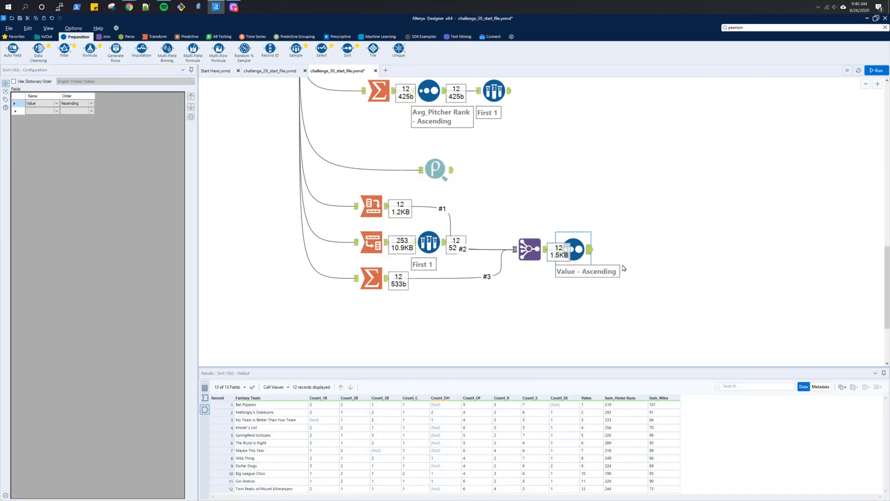
- Compare the sorted output with the expected Count of players output and rerun the workflow
scroll(623, 273, "up", 5)
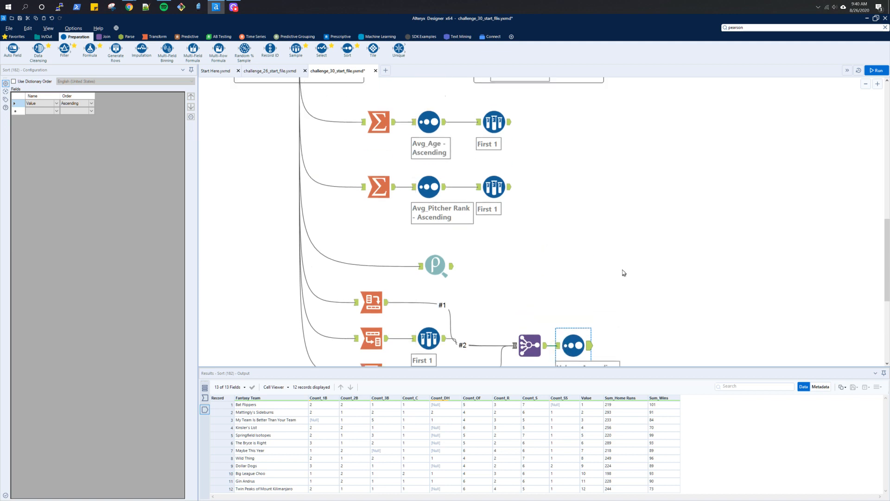
left_click(563, 108)
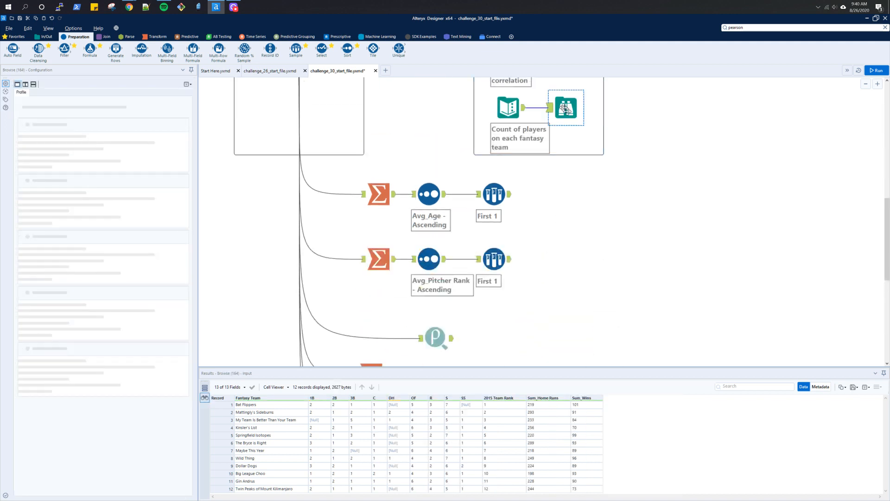
left_click(575, 321)
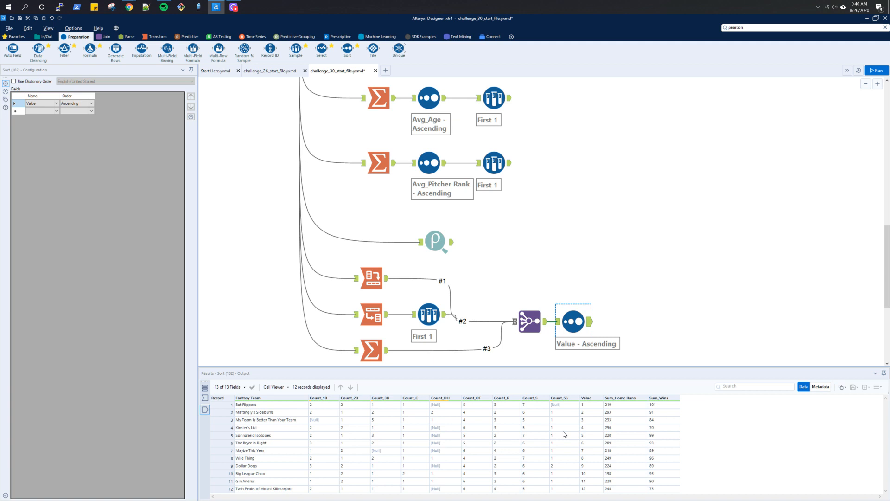
scroll(566, 139, "up", 5)
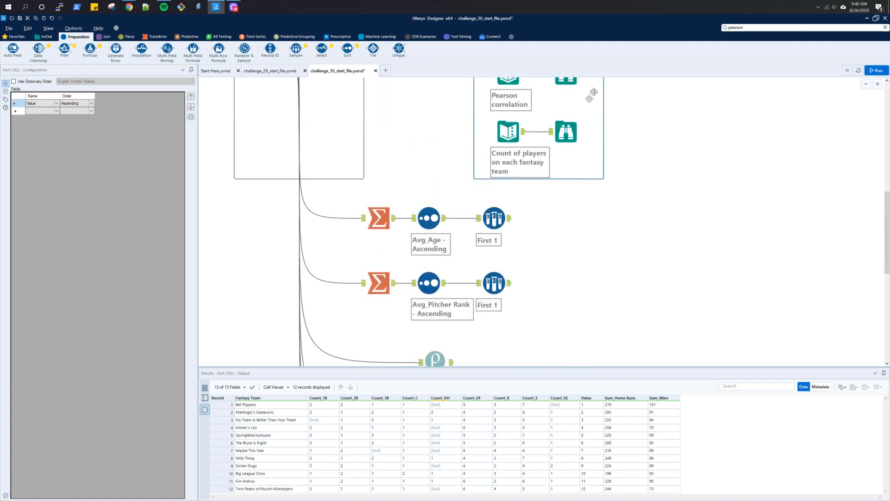
left_click(565, 132)
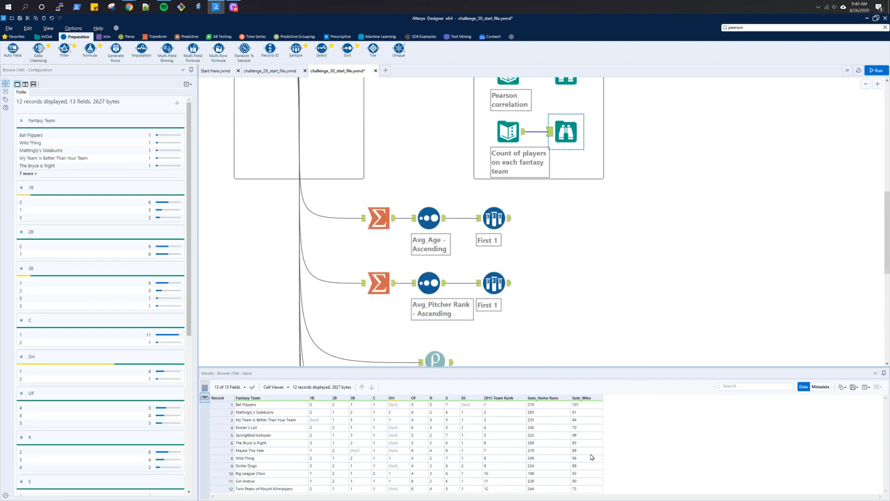
scroll(558, 319, "down", 5)
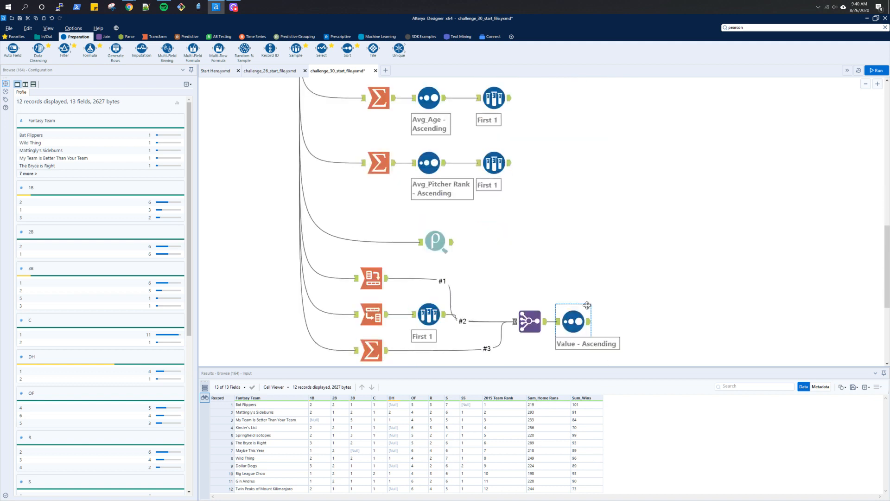
left_click(586, 326)
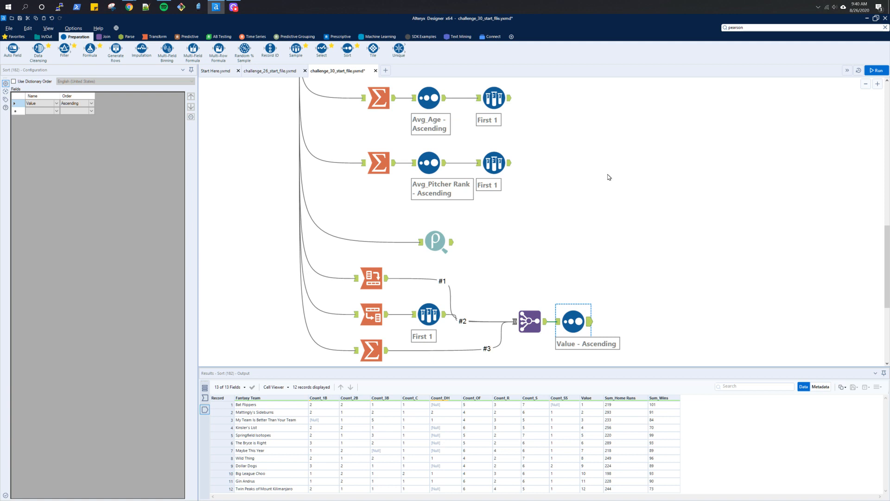
key("ctrl+r")
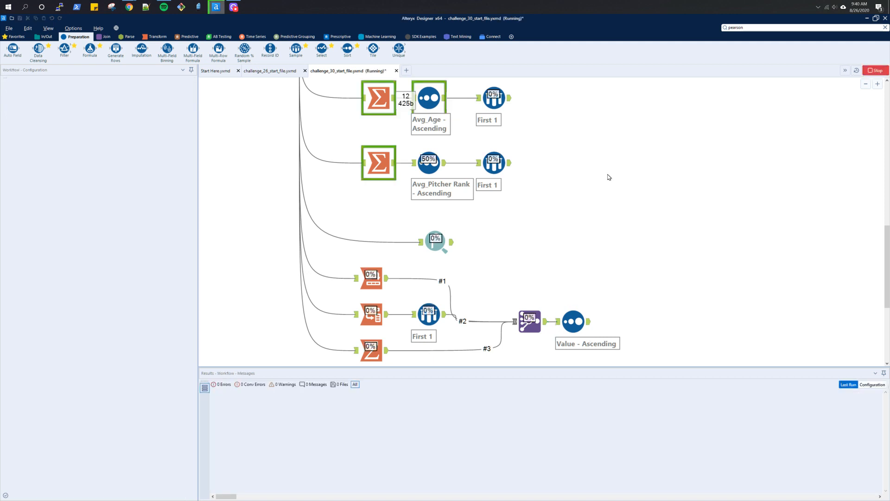